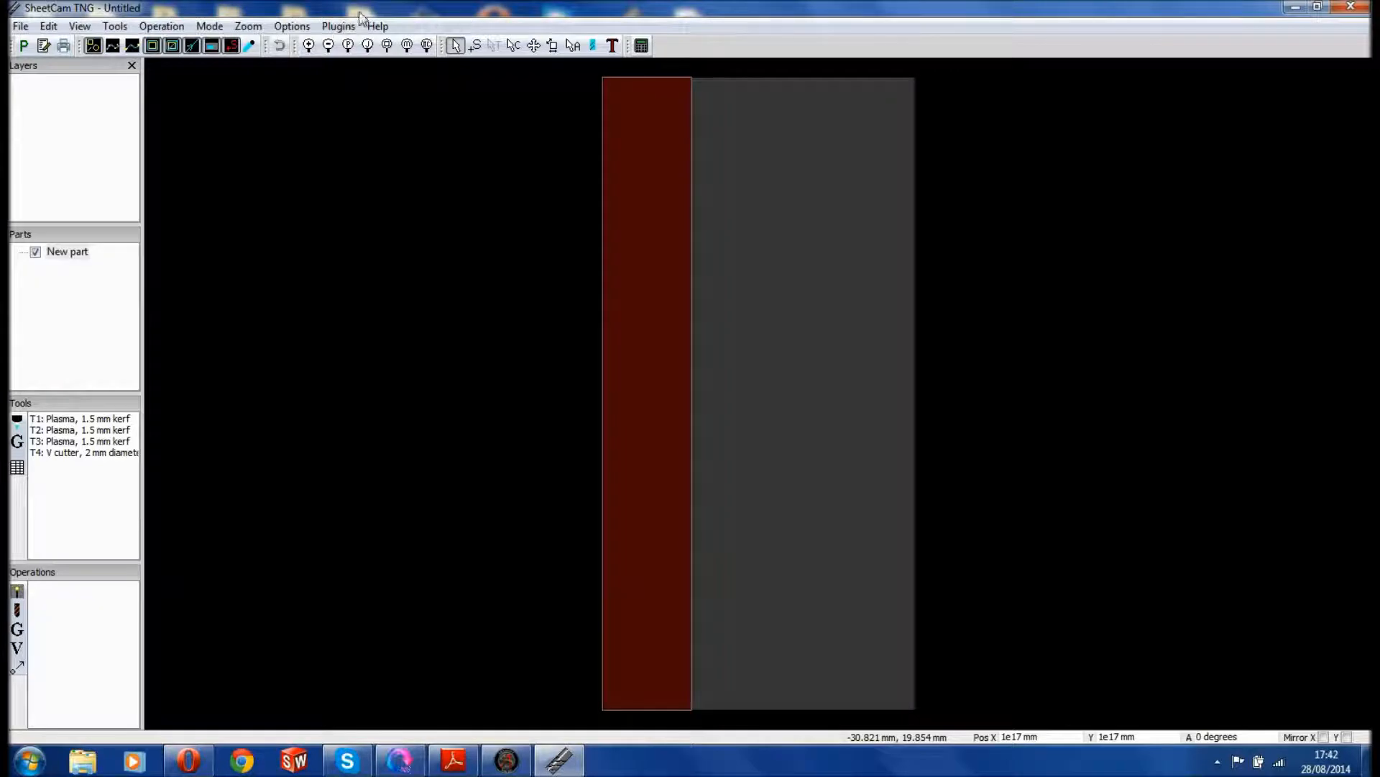
Step: Set the material's Y size to 350 mm in the job options
{"action": "left_click", "coordinate": [299, 30]}
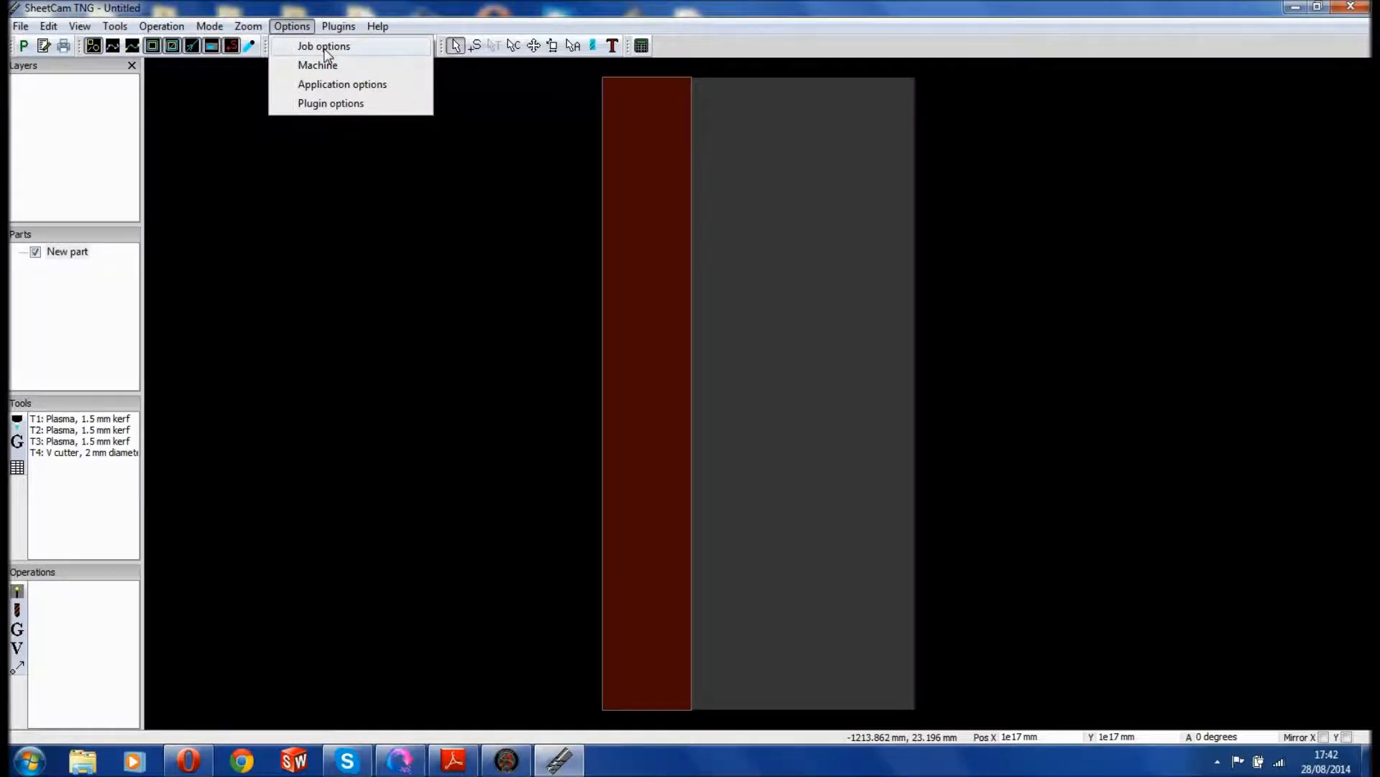
{"action": "left_click", "coordinate": [325, 47]}
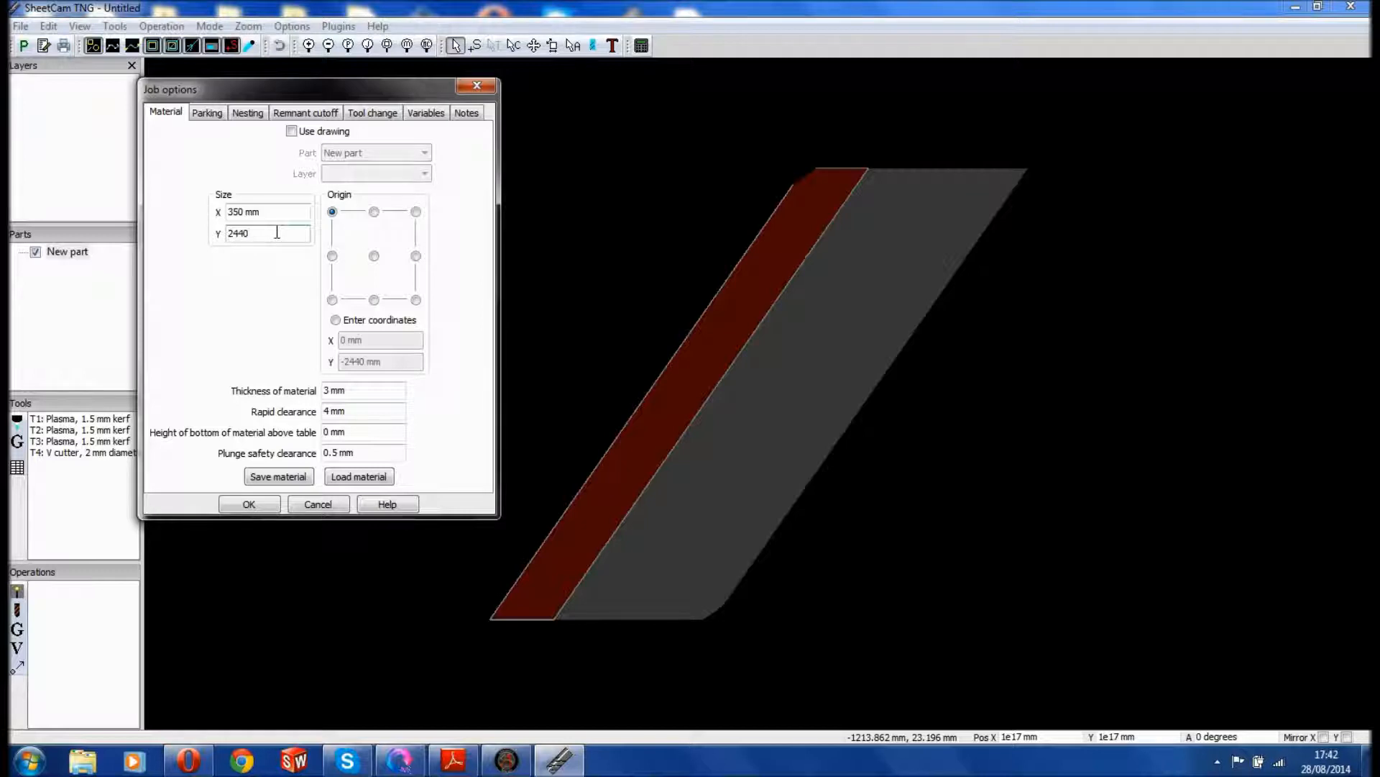
{"action": "key", "text": "BackSpace"}
{"action": "key", "text": "BackSpace"}
{"action": "key", "text": "BackSpace"}
{"action": "key", "text": "BackSpace"}
{"action": "type", "text": "350"}
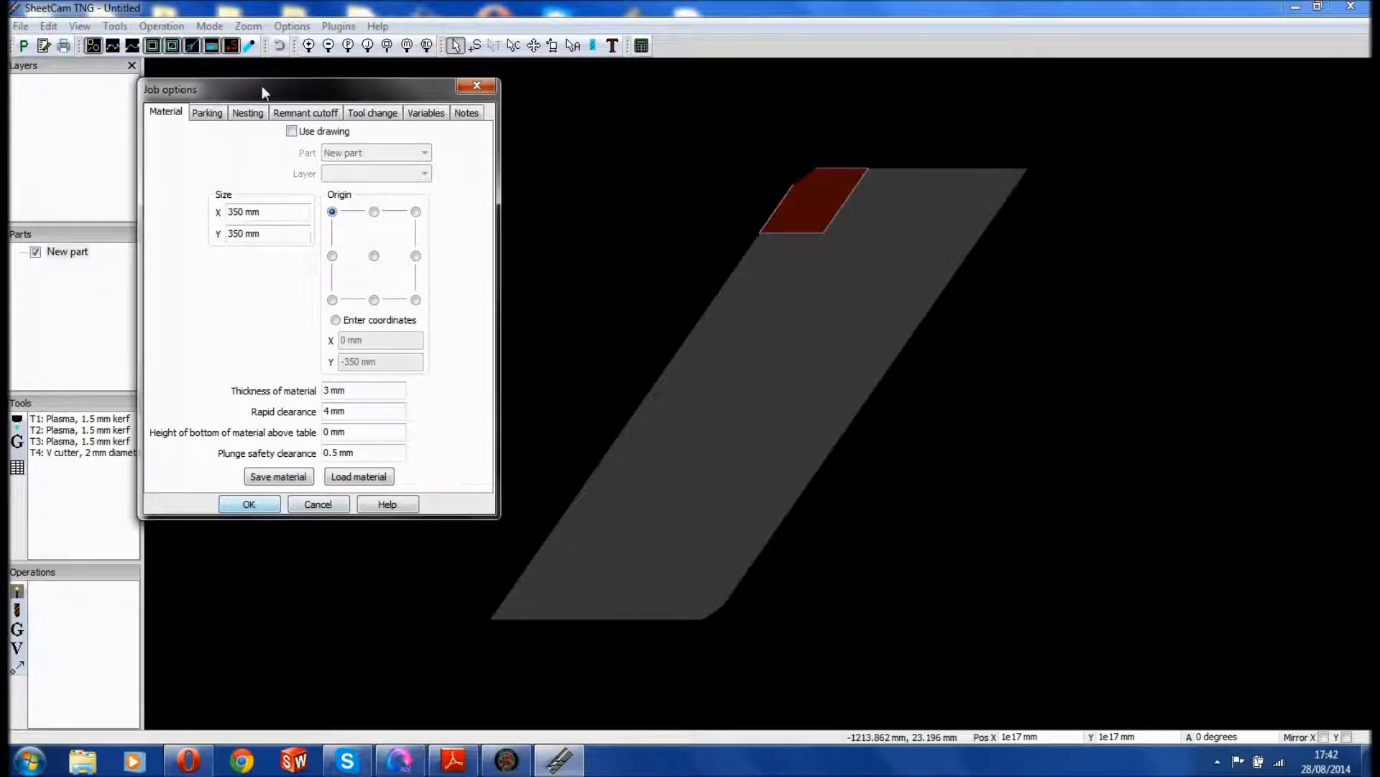
Step: Change the parking position's Z height and apply the job options
{"action": "left_click", "coordinate": [207, 111]}
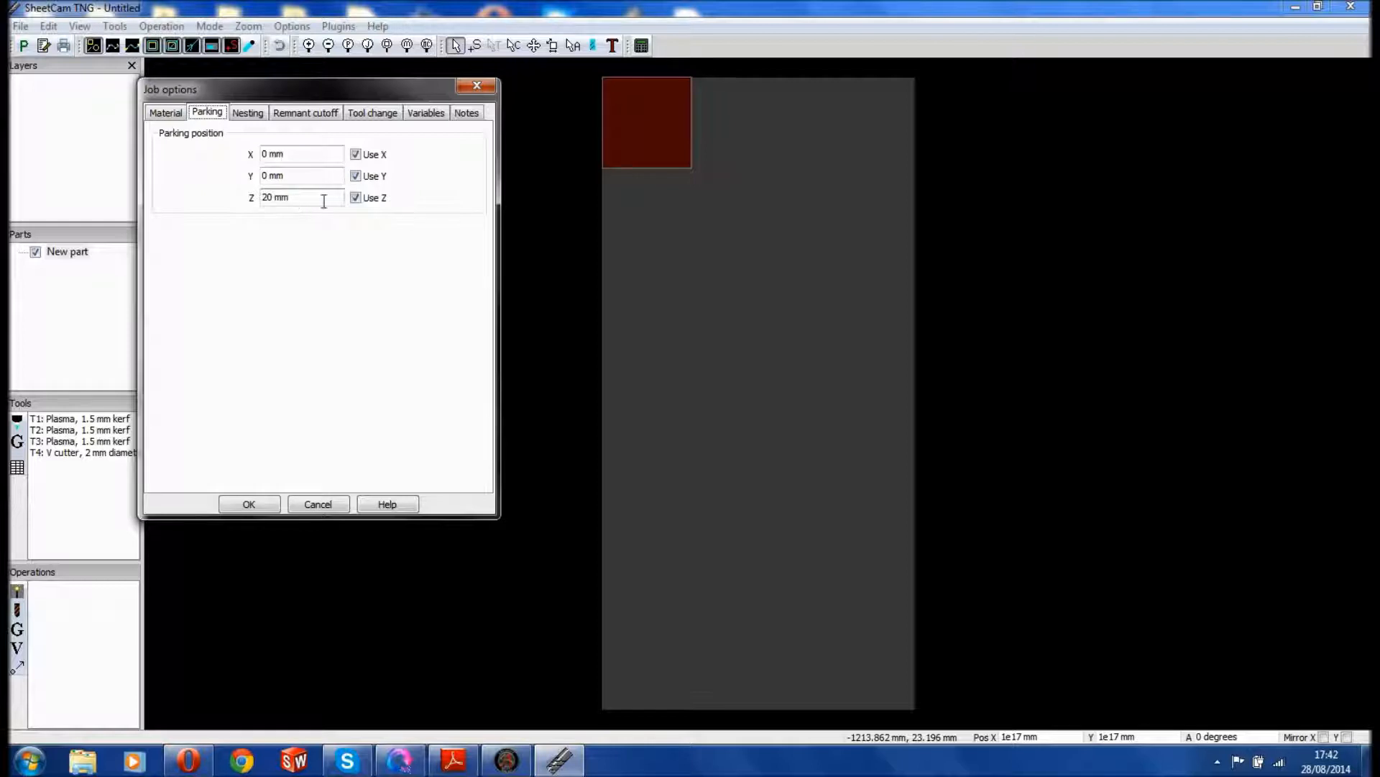
{"action": "left_click", "coordinate": [275, 199]}
{"action": "key", "text": "Delete"}
{"action": "key", "text": "Delete"}
{"action": "key", "text": "Delete"}
{"action": "type", "text": "1"}
{"action": "left_click", "coordinate": [272, 506]}
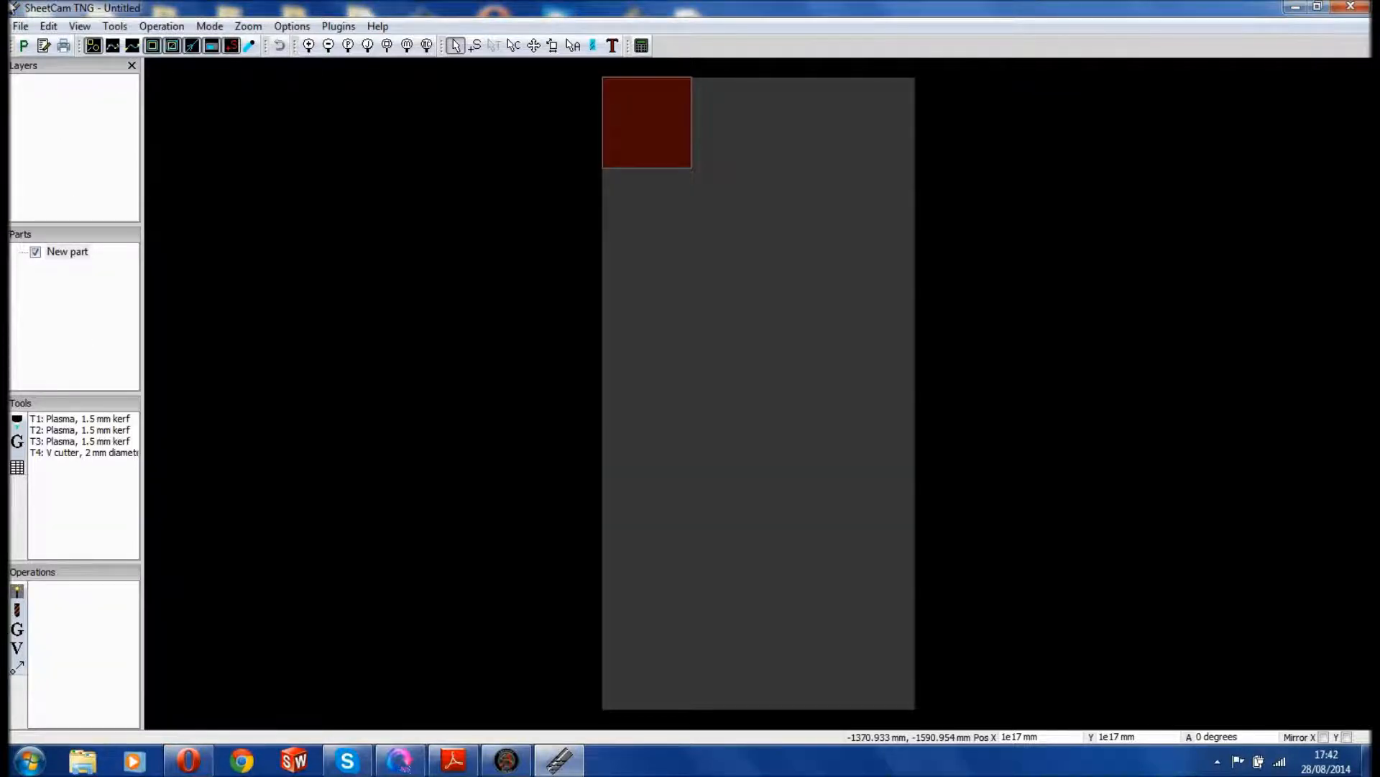
Step: Import the DXF drawing "horse with rider2" with metric scaling and the top-left drawing position
{"action": "left_click", "coordinate": [22, 27]}
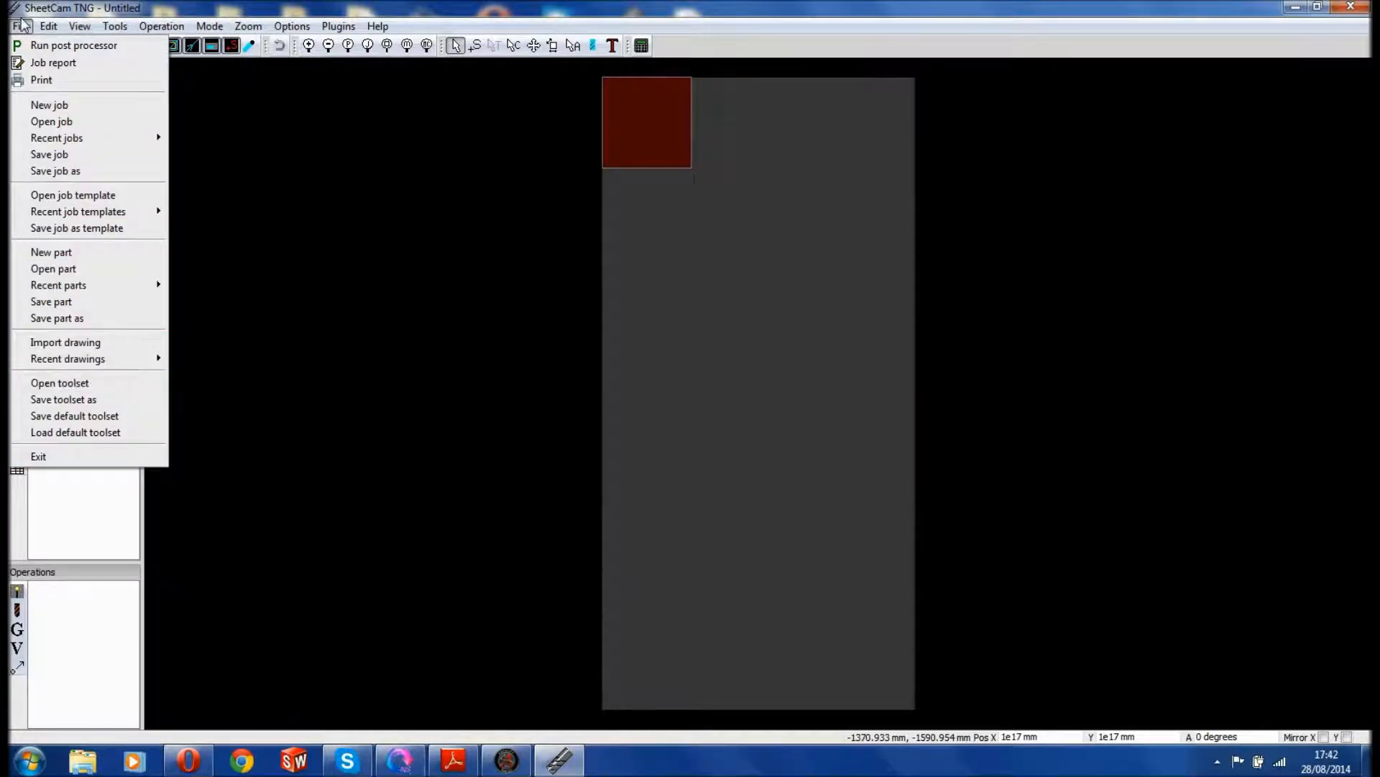
{"action": "left_click", "coordinate": [64, 342]}
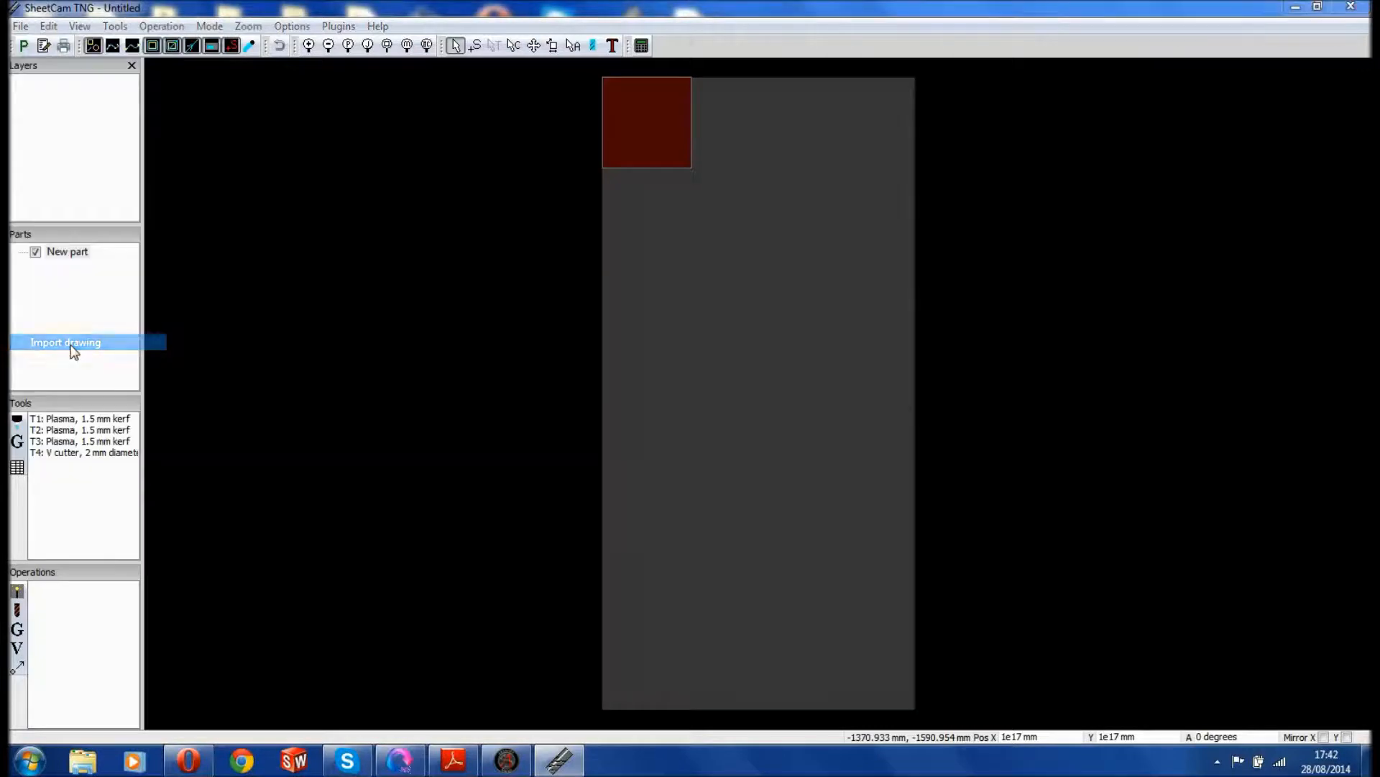
{"action": "left_click_drag", "start_coordinate": [681, 163], "coordinate": [678, 366]}
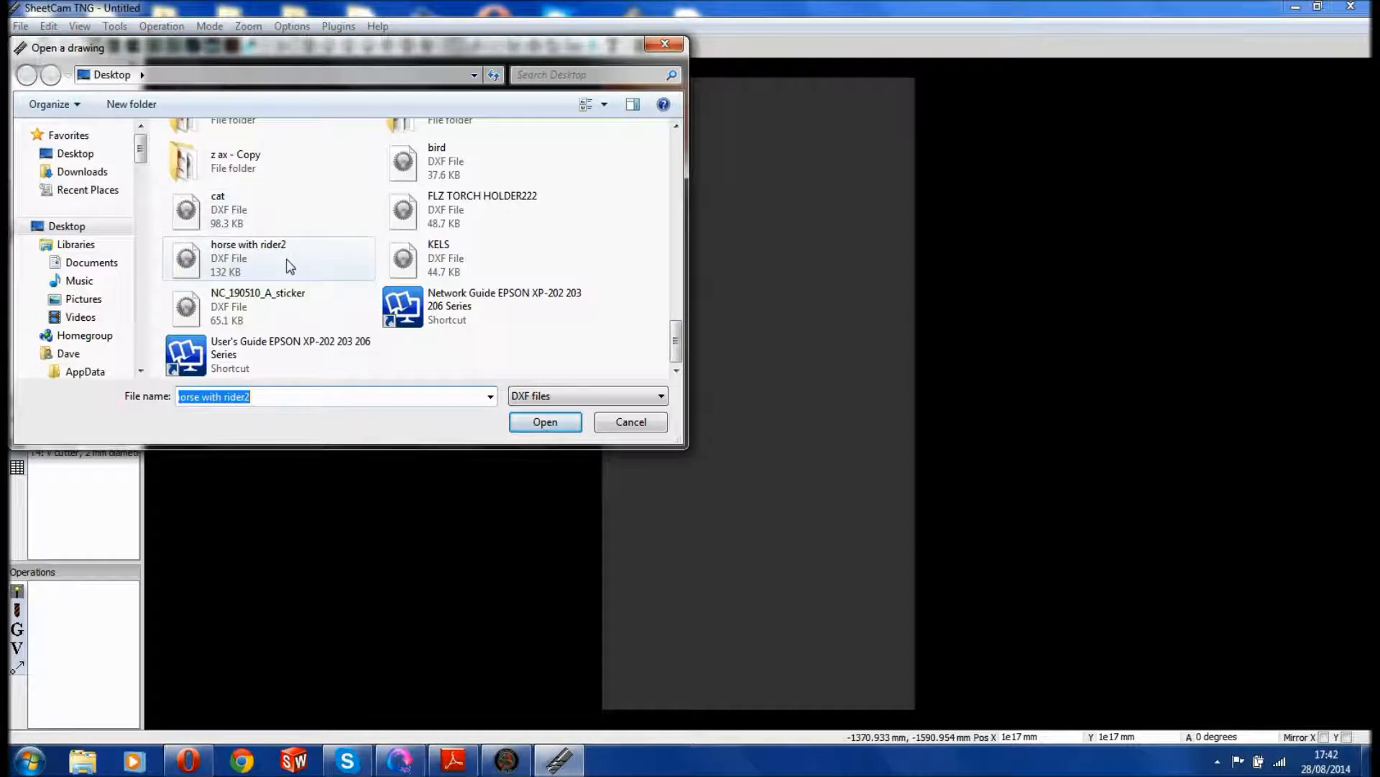
{"action": "left_click", "coordinate": [263, 260]}
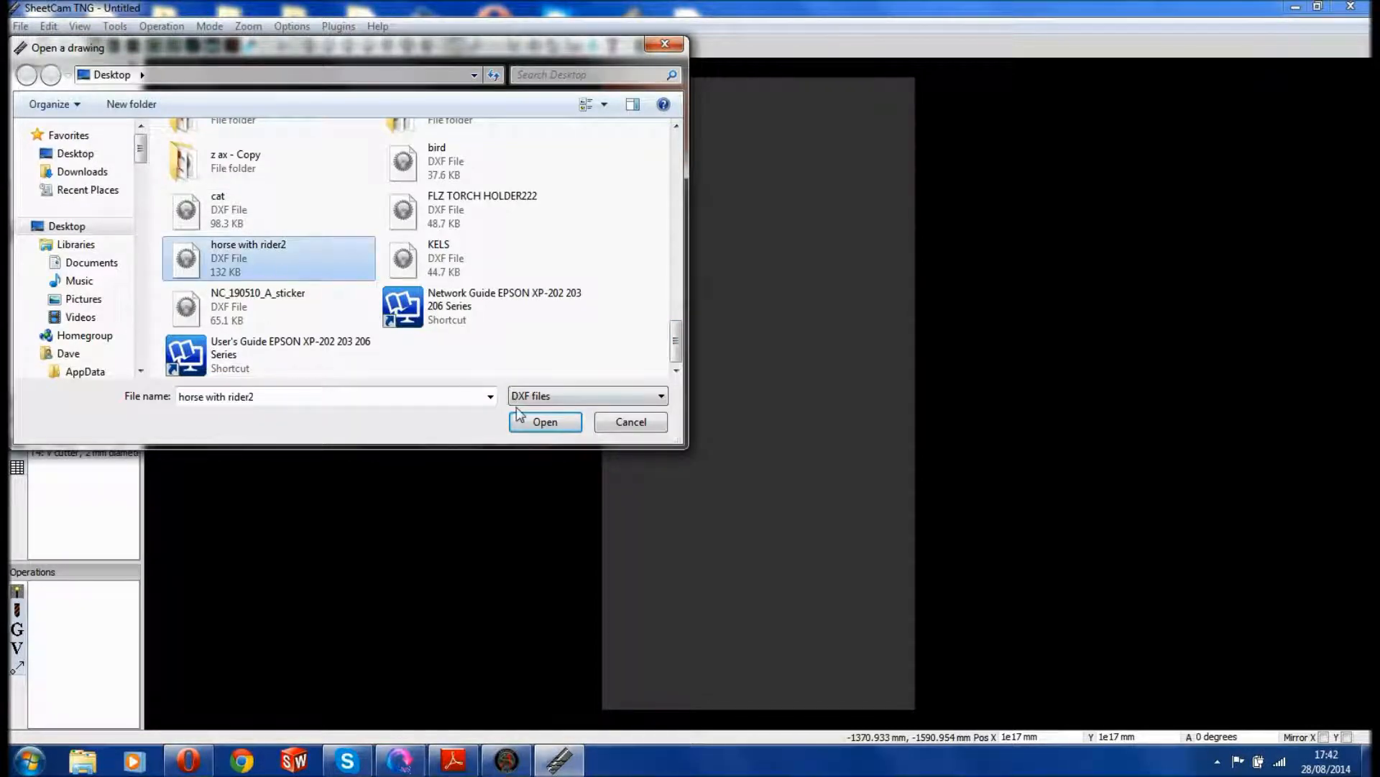
{"action": "left_click", "coordinate": [544, 422]}
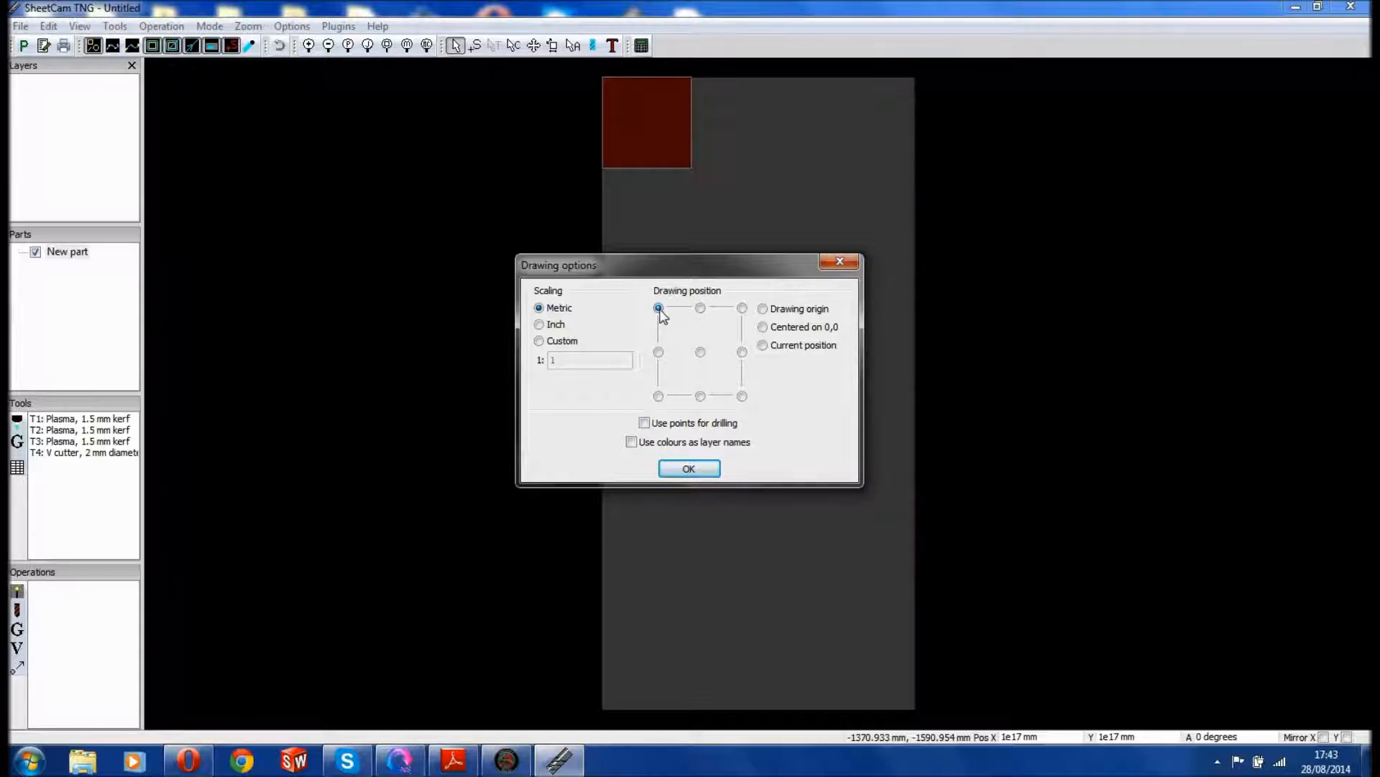
{"action": "left_click", "coordinate": [704, 470]}
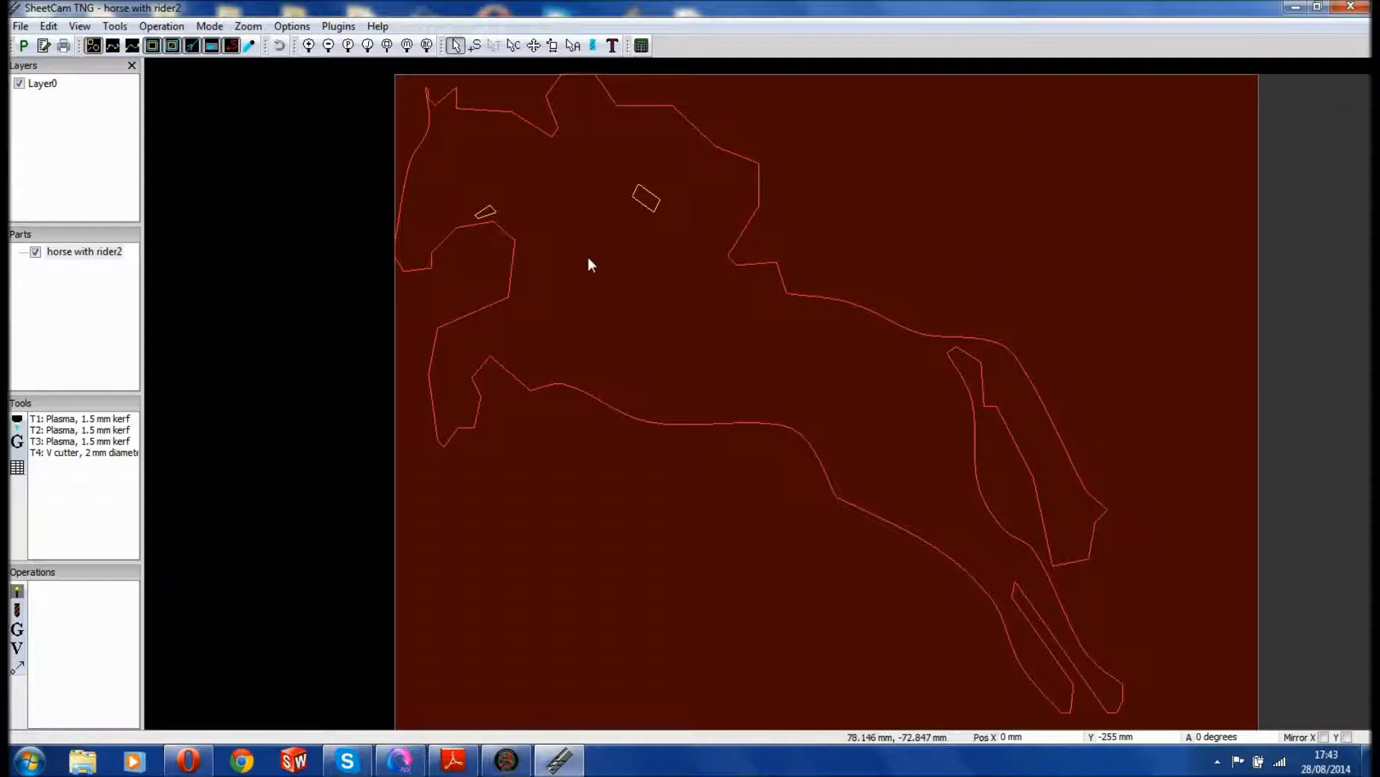
Step: Move the small rectangular contour inside the rider's body to a new layer named "inside"
{"action": "left_click", "coordinate": [330, 46]}
{"action": "left_click", "coordinate": [330, 46]}
{"action": "left_click", "coordinate": [308, 46]}
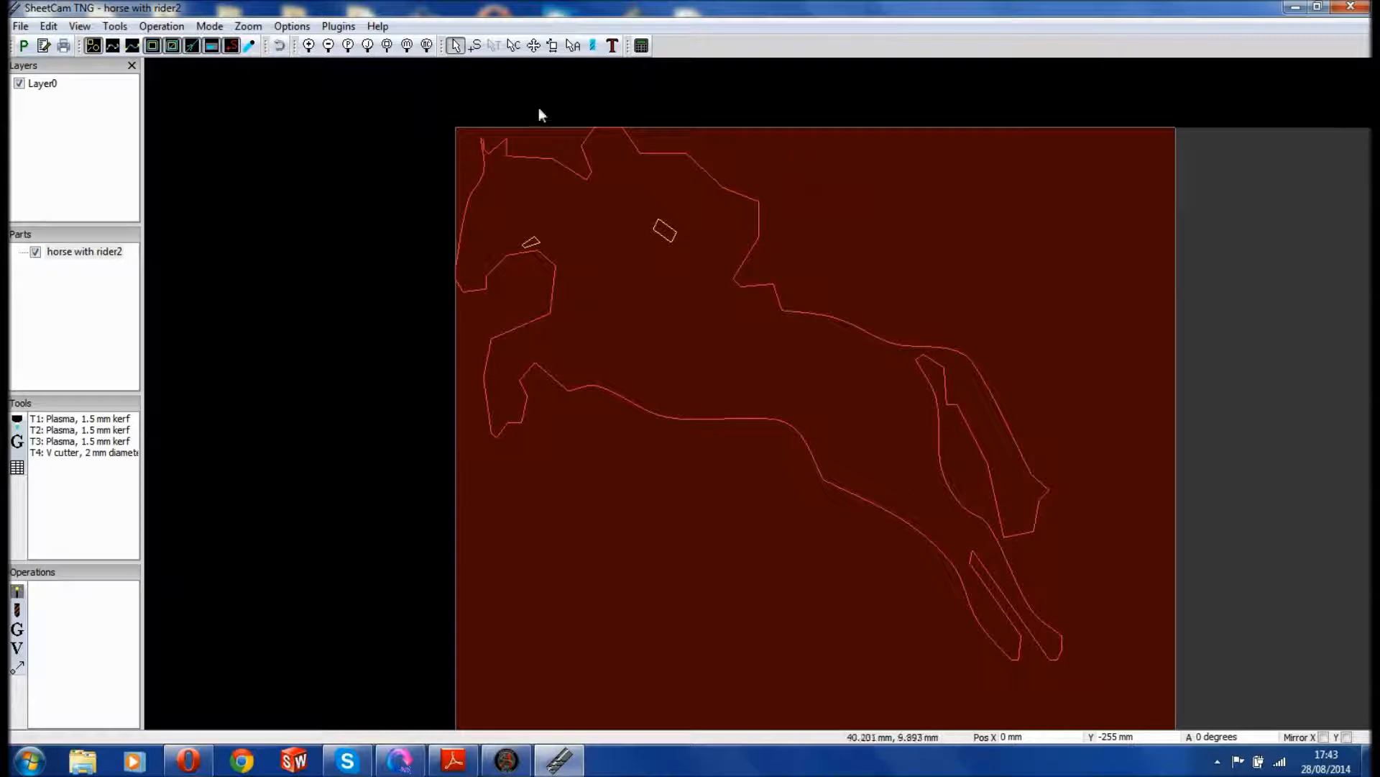
{"action": "left_click", "coordinate": [515, 47]}
{"action": "right_click", "coordinate": [671, 242]}
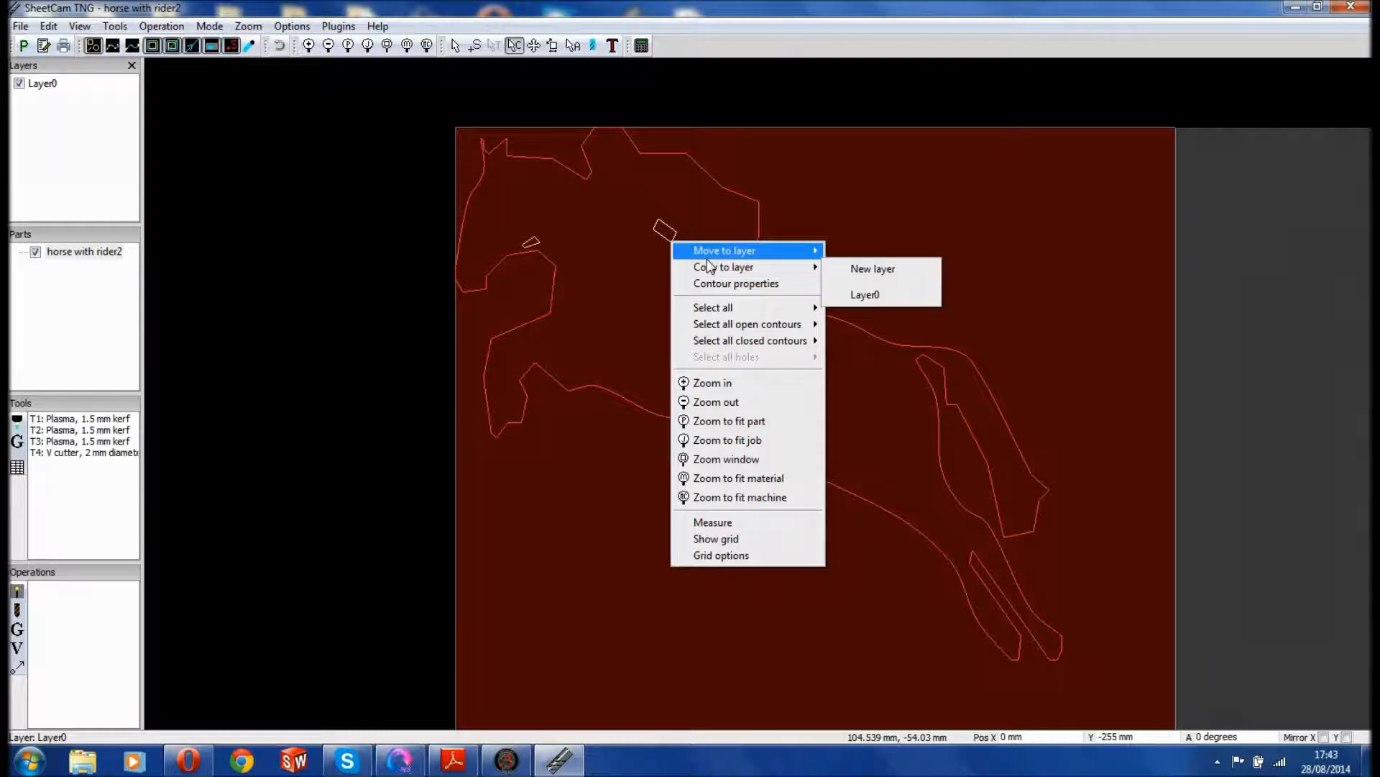
{"action": "mouse_move", "coordinate": [726, 251]}
{"action": "left_click", "coordinate": [873, 252]}
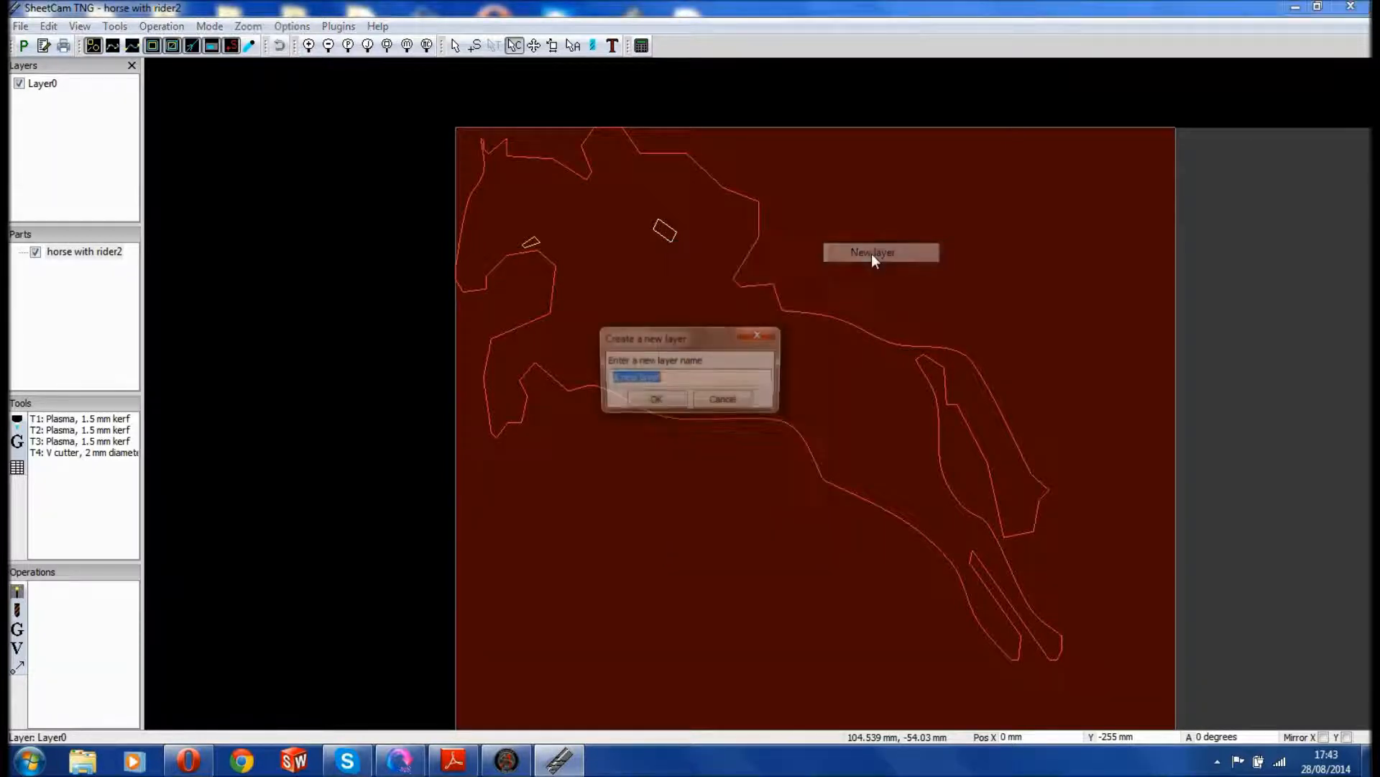
{"action": "key", "text": "BackSpace"}
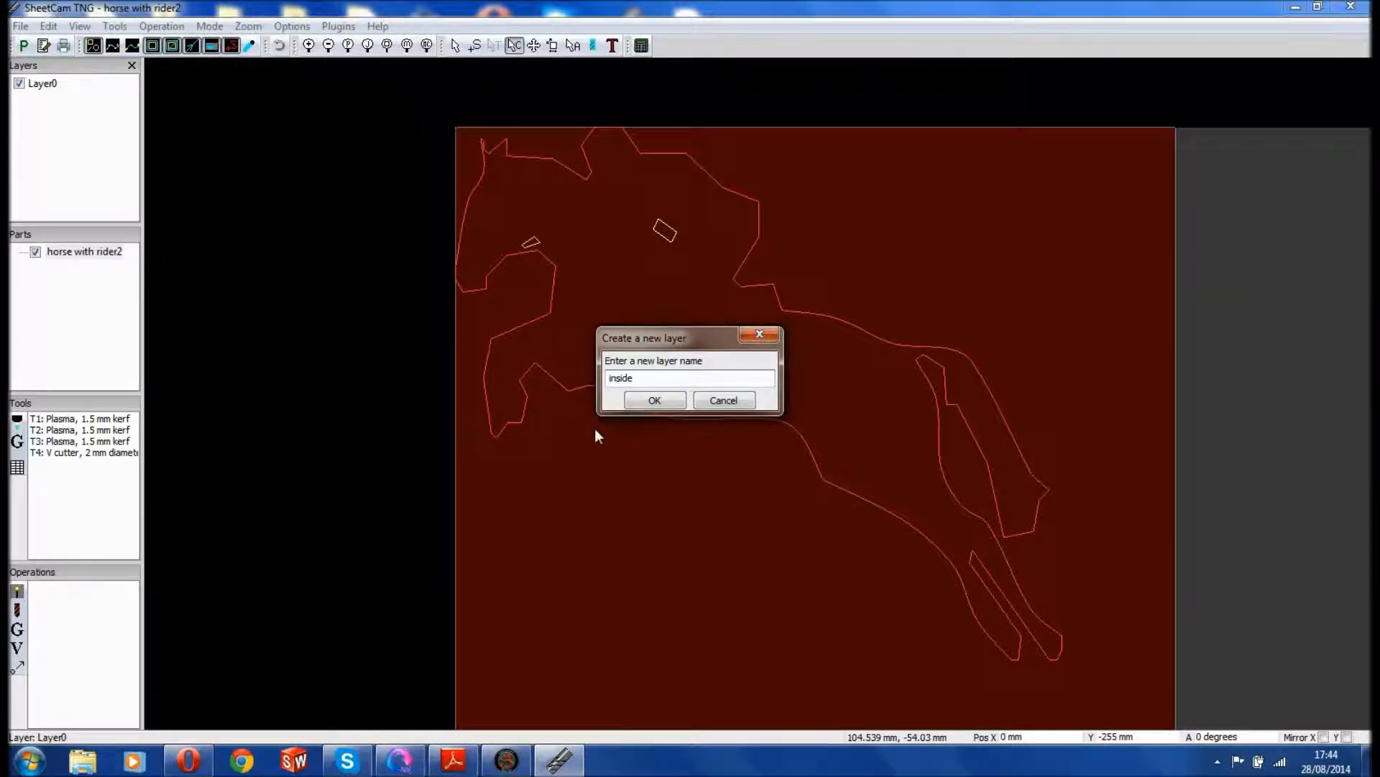
{"action": "left_click", "coordinate": [653, 400]}
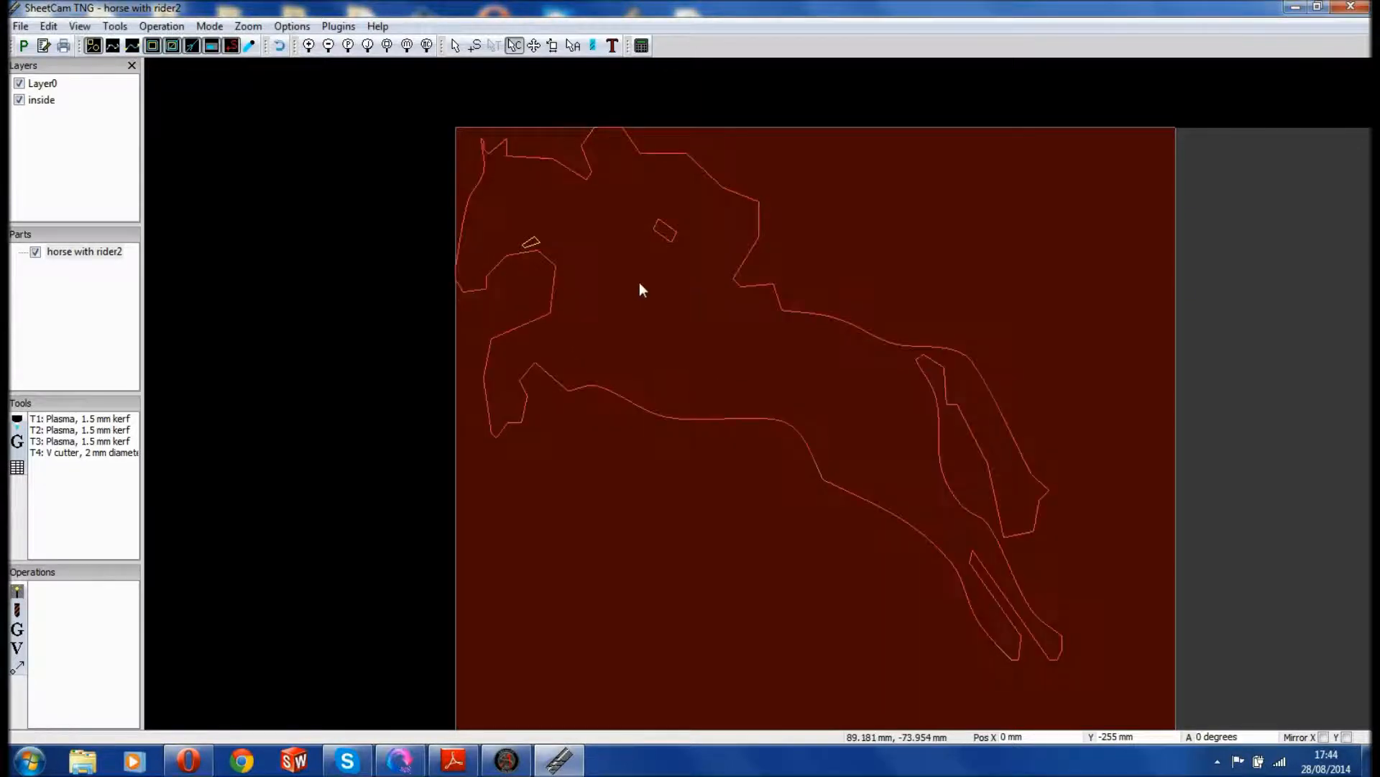
Step: Move the small closed contour near the horse's neck to the "inside" layer
{"action": "right_click", "coordinate": [536, 239]}
{"action": "mouse_move", "coordinate": [581, 248]}
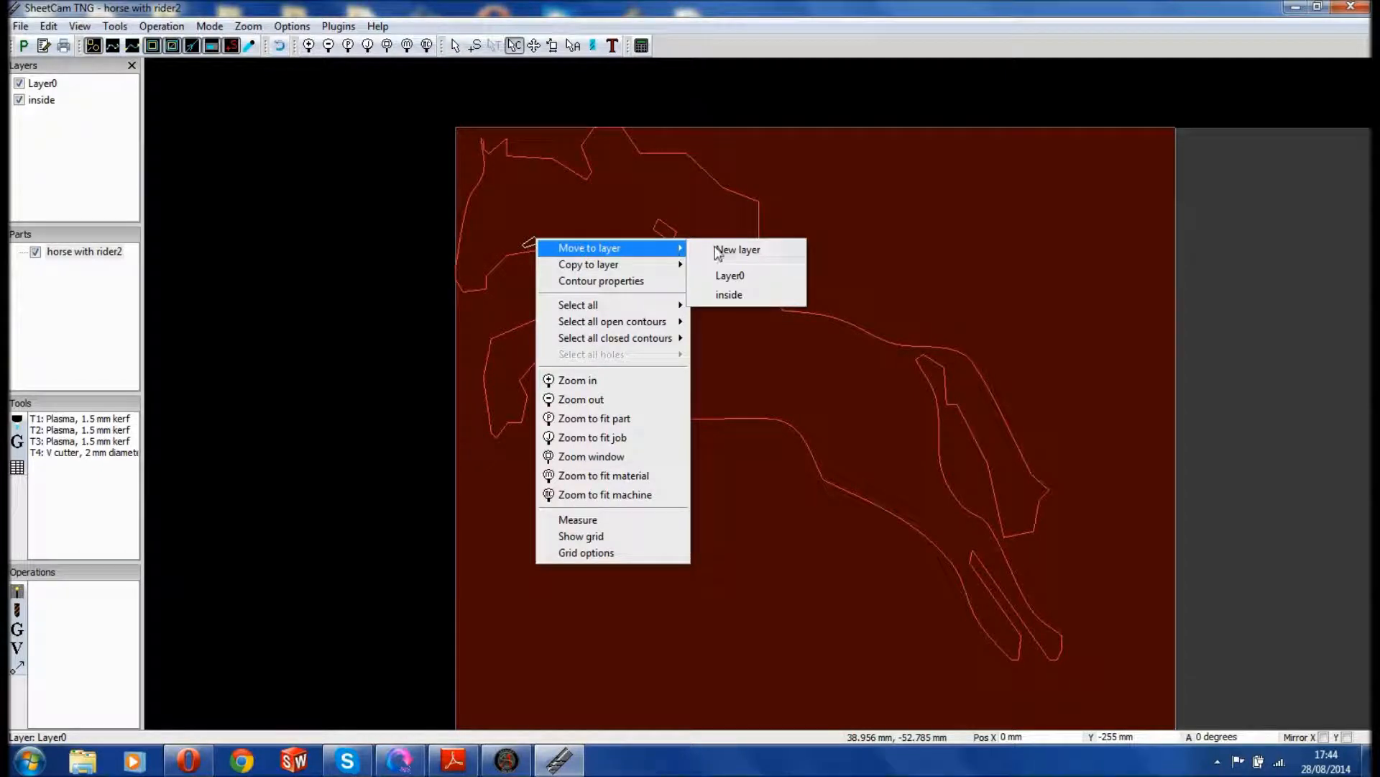
{"action": "left_click", "coordinate": [730, 296]}
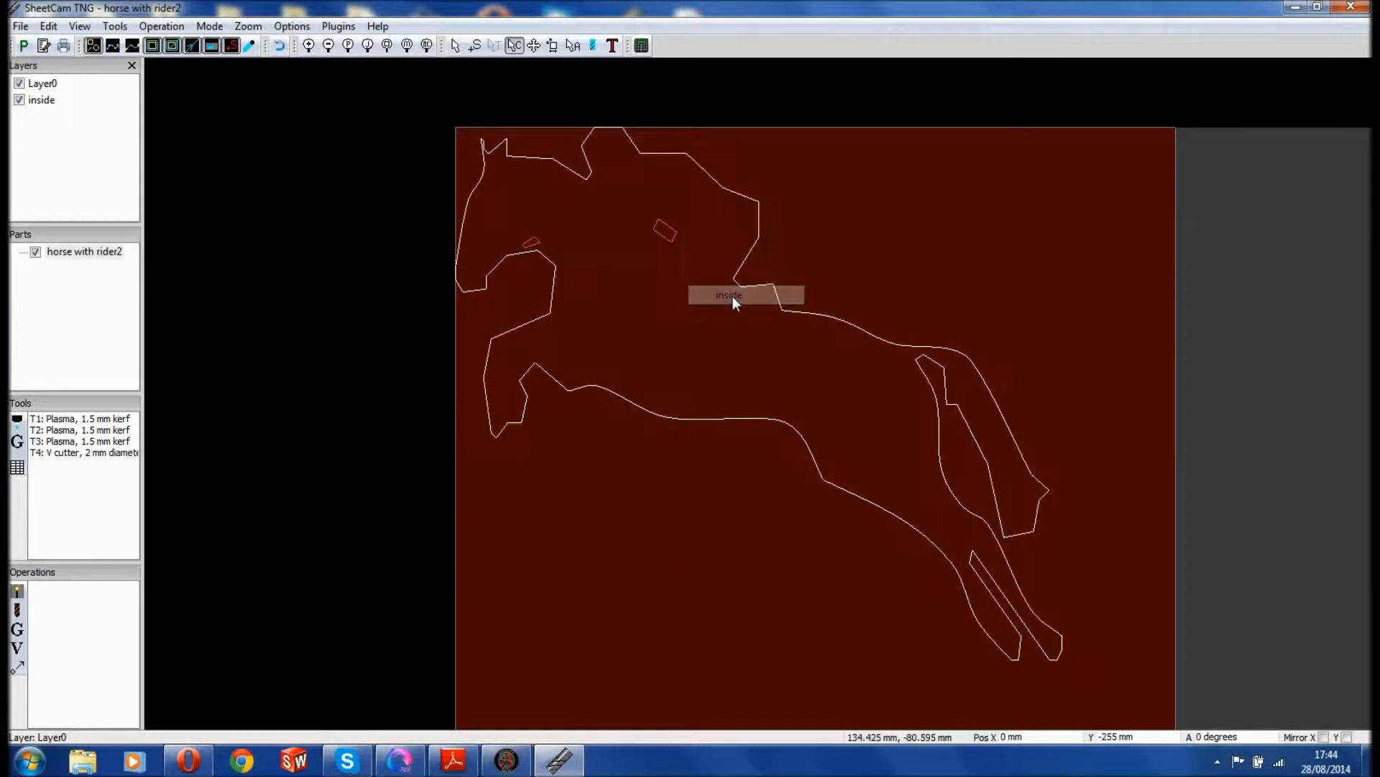
Step: Toggle Layer0 and the "inside" layer to check which contours each one holds
{"action": "left_click", "coordinate": [19, 84]}
{"action": "left_click", "coordinate": [19, 83]}
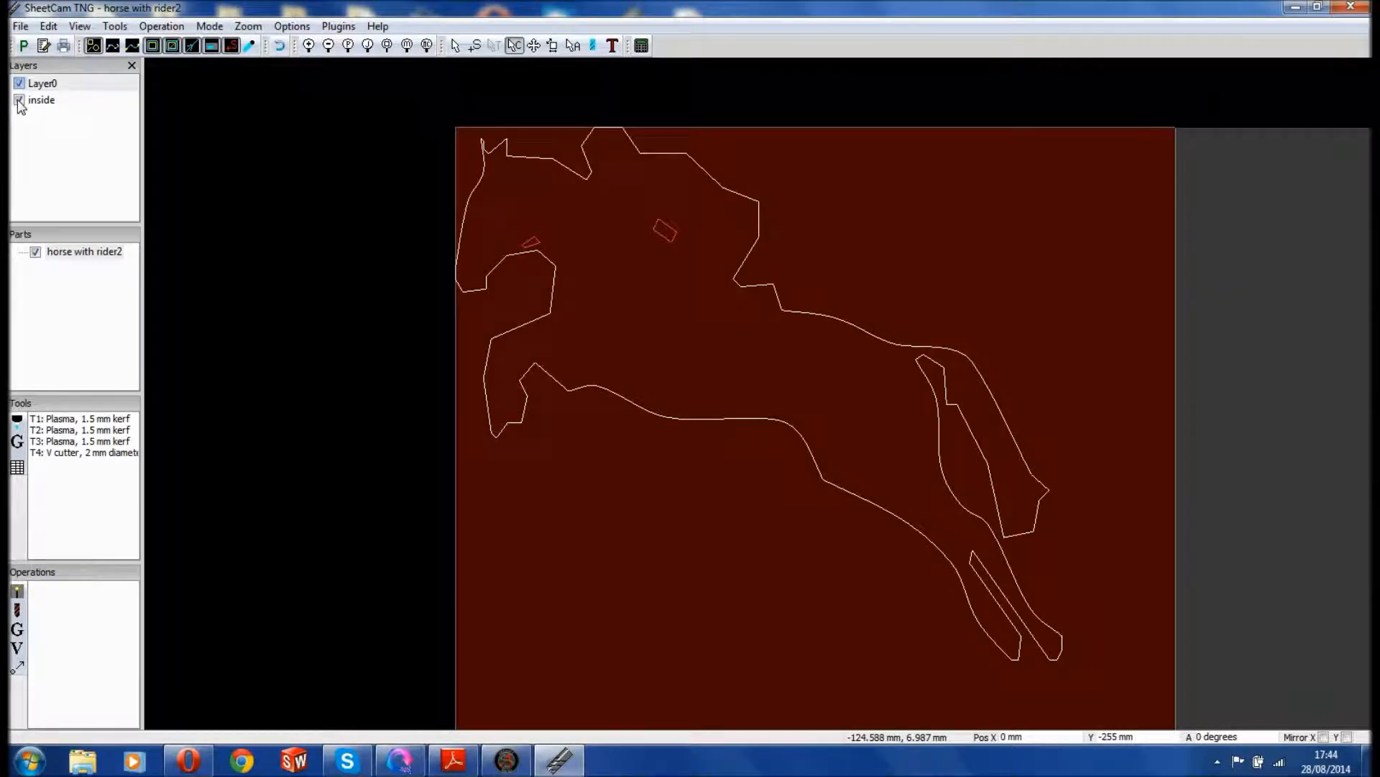
{"action": "left_click", "coordinate": [18, 100]}
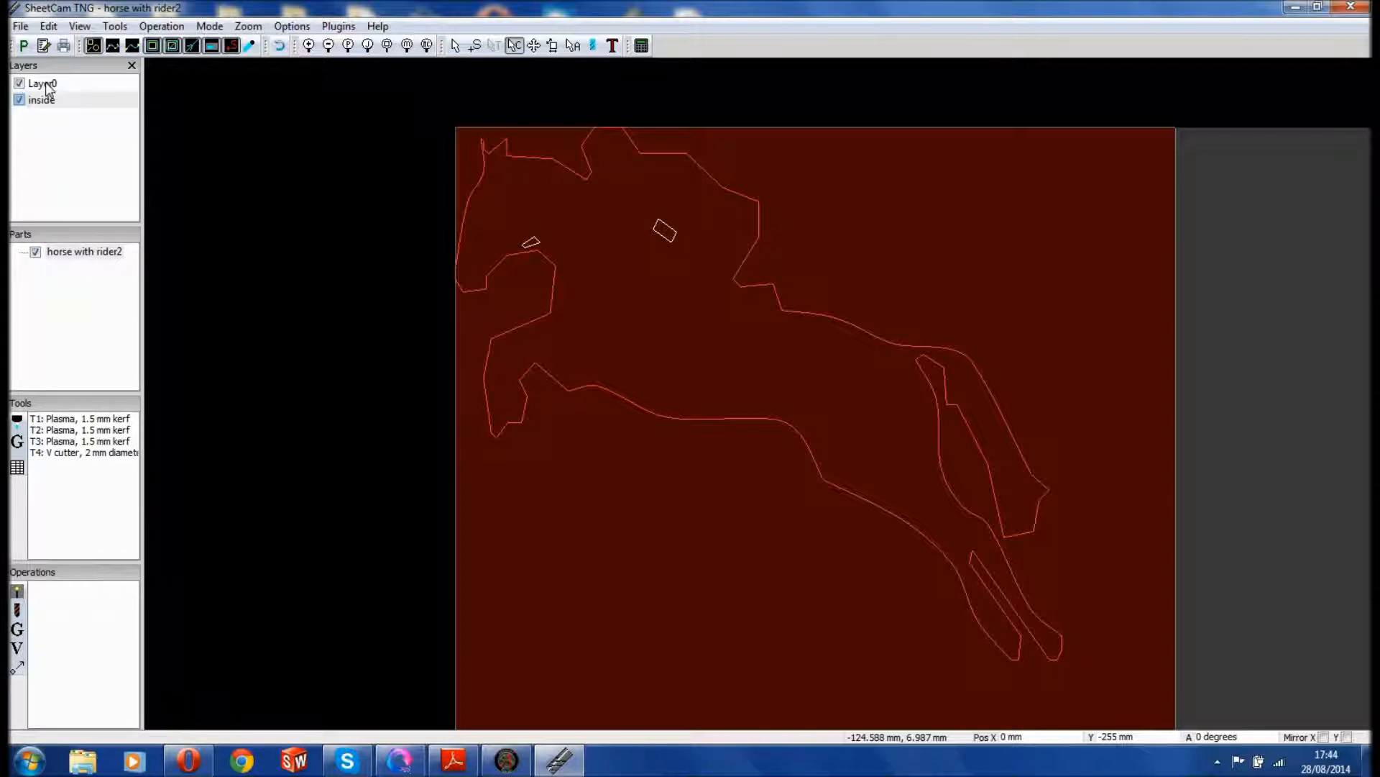
Step: Move the horse and rider outline from Layer0 to a new layer named "outside"
{"action": "left_click", "coordinate": [44, 84]}
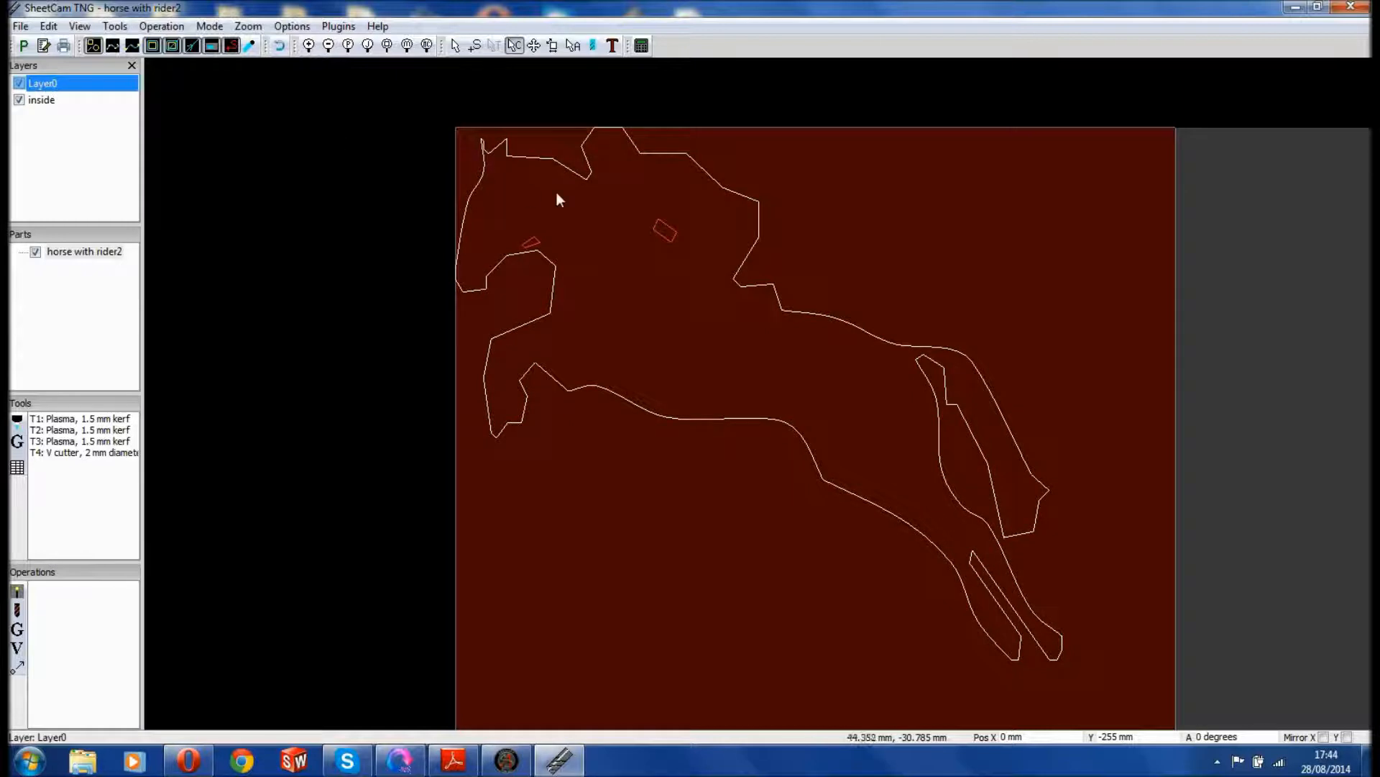
{"action": "left_click", "coordinate": [700, 168]}
{"action": "right_click", "coordinate": [700, 165]}
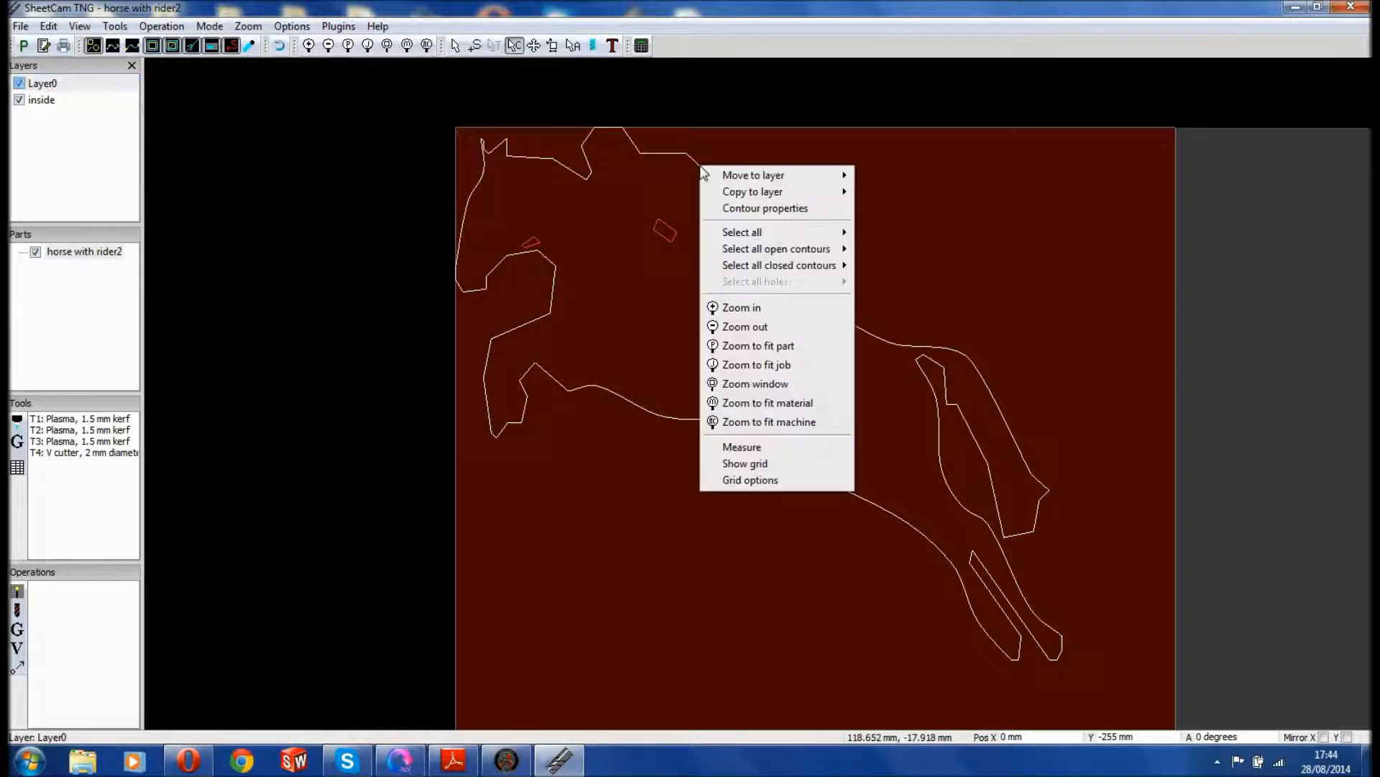
{"action": "mouse_move", "coordinate": [732, 176]}
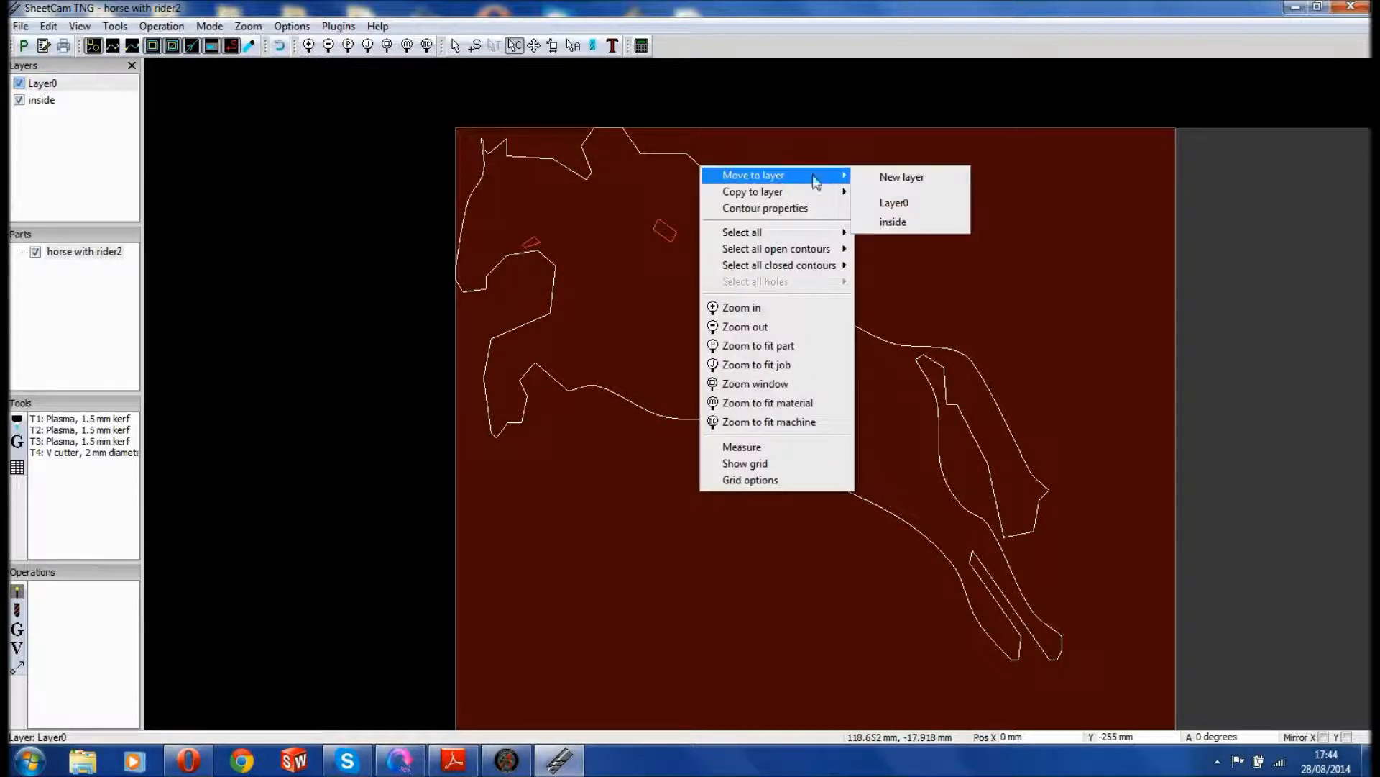
{"action": "left_click", "coordinate": [898, 176]}
{"action": "key", "text": "BackSpace"}
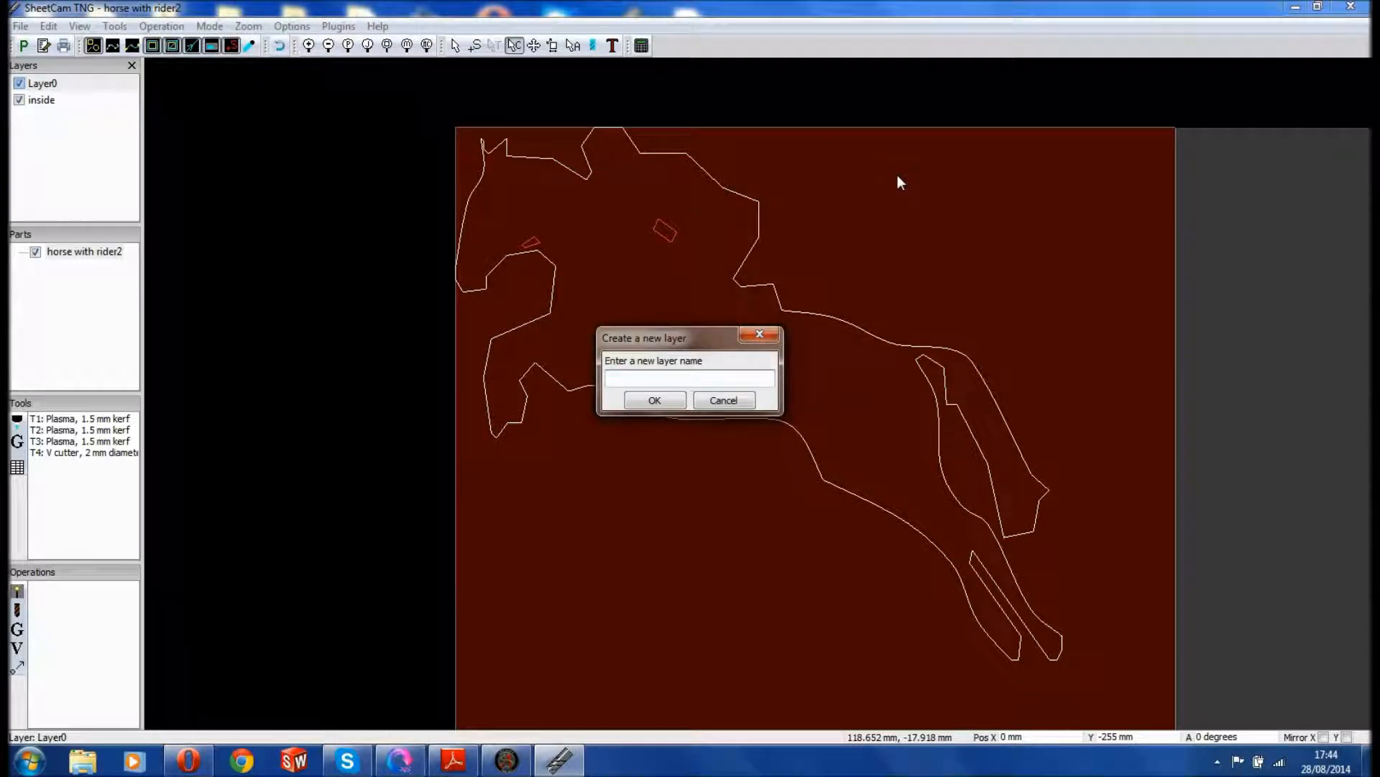
{"action": "type", "text": "outside"}
{"action": "key", "text": "Return"}
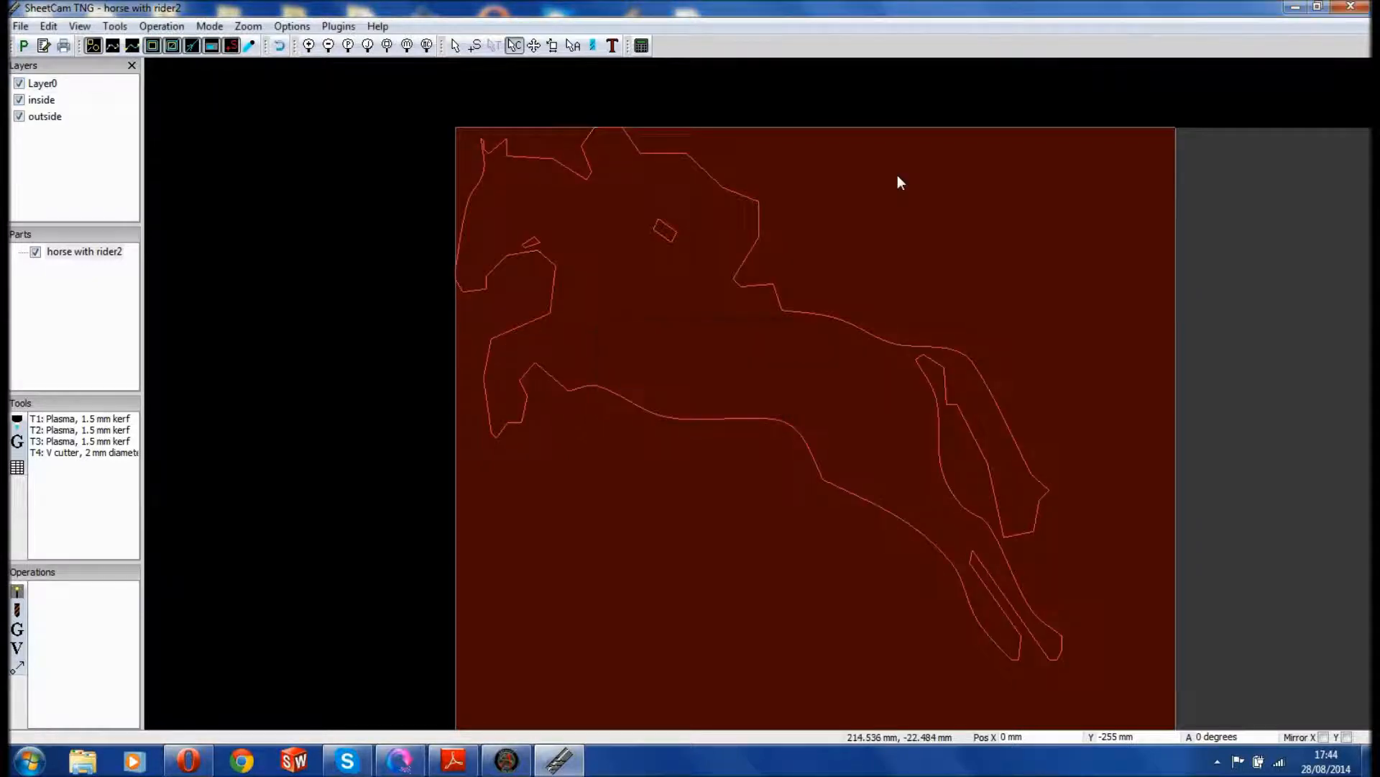
Step: Hide Layer0 and toggle the "inside" and "outside" layers to check their contours
{"action": "left_click", "coordinate": [20, 84]}
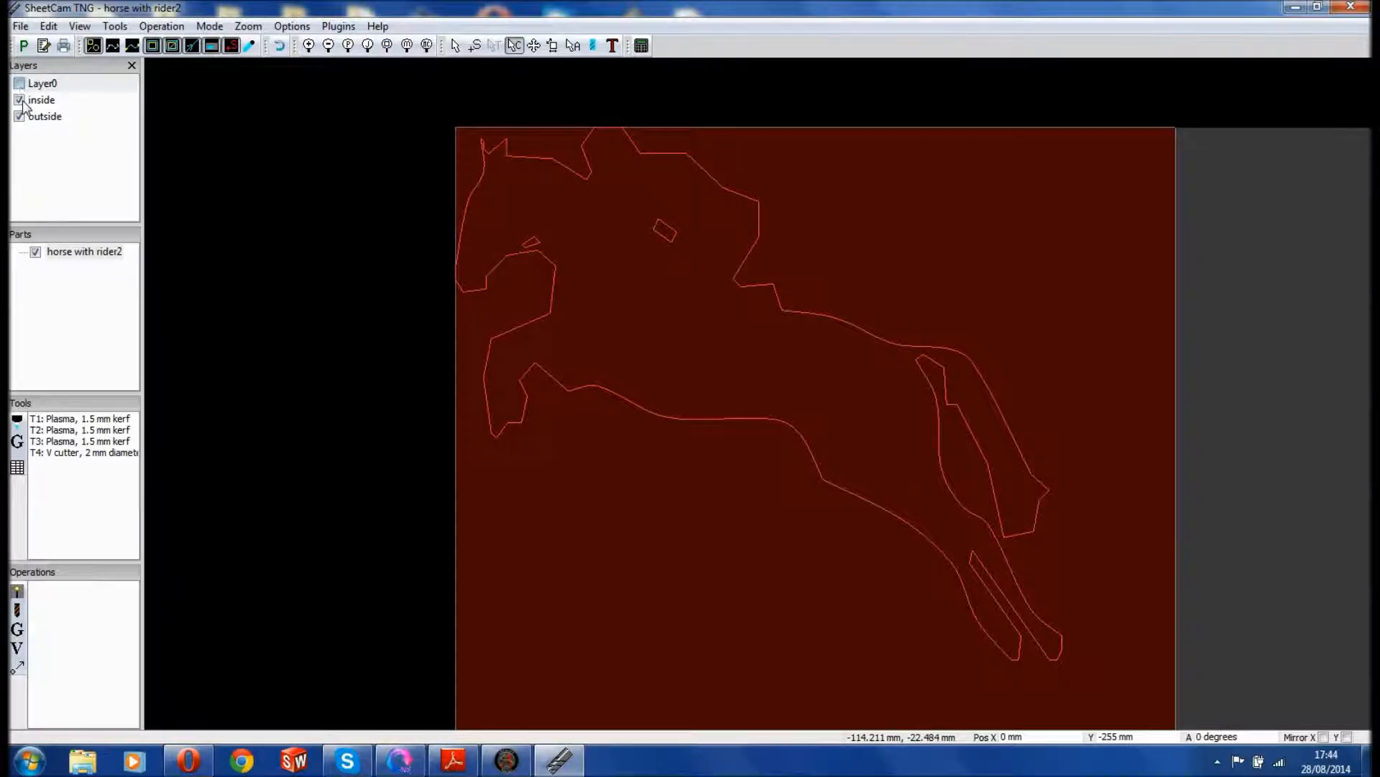
{"action": "left_click", "coordinate": [20, 101]}
{"action": "left_click", "coordinate": [20, 101]}
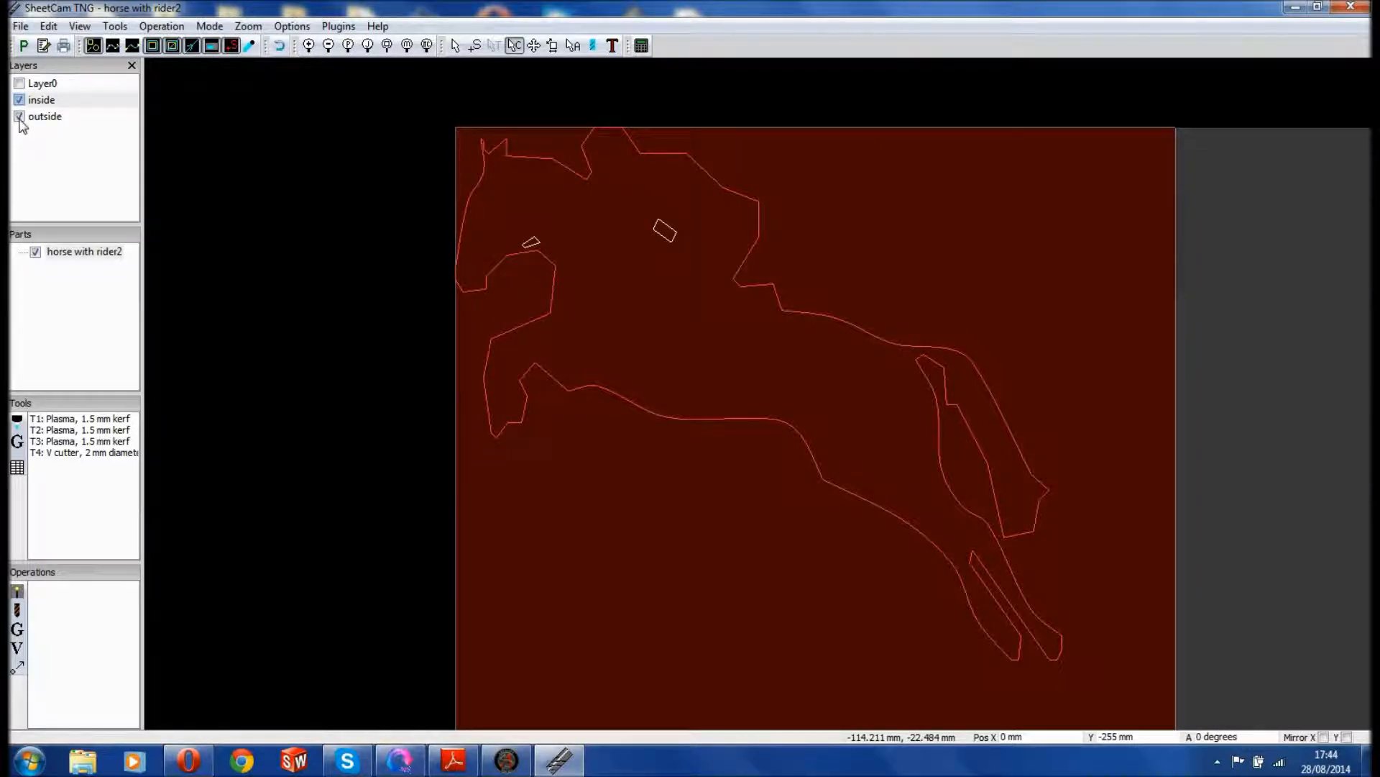
{"action": "left_click", "coordinate": [19, 117]}
{"action": "left_click", "coordinate": [19, 117]}
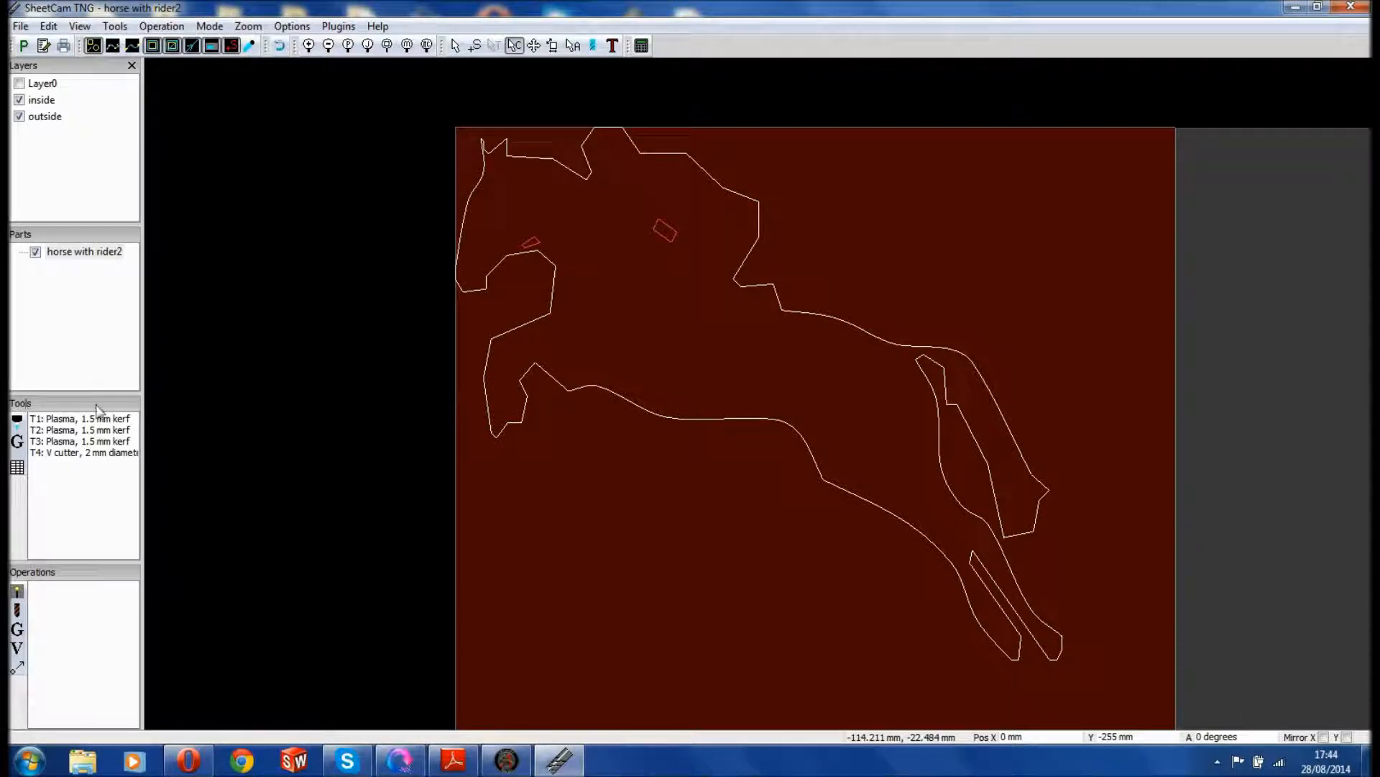
Step: Create a new plasma tool, number 5, with a 1.5 mm kerf width and a 5000 mm/min feed rate
{"action": "left_click", "coordinate": [17, 419]}
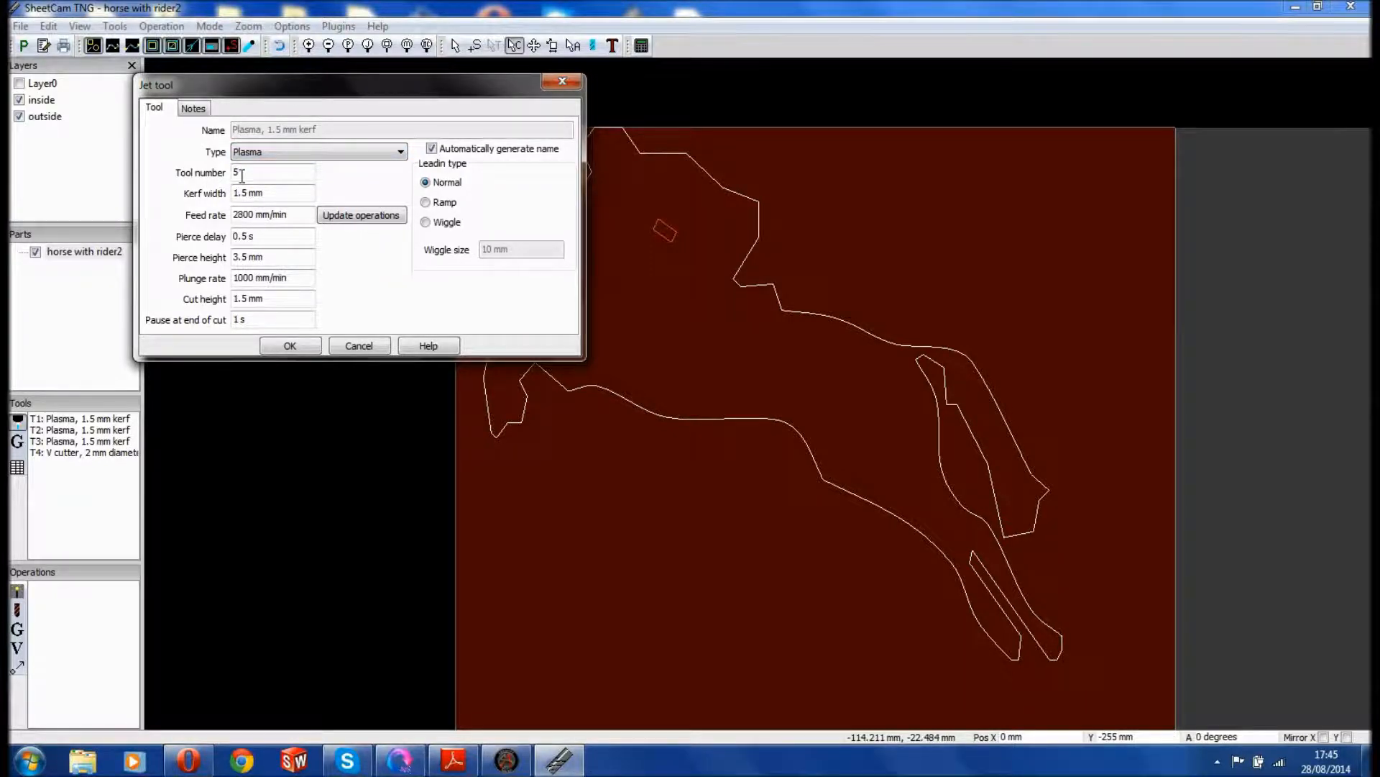
{"action": "left_click", "coordinate": [271, 194]}
{"action": "key", "text": "BackSpace"}
{"action": "key", "text": "BackSpace"}
{"action": "key", "text": "BackSpace"}
{"action": "left_click", "coordinate": [288, 209]}
{"action": "key", "text": "BackSpace"}
{"action": "key", "text": "BackSpace"}
{"action": "key", "text": "BackSpace"}
{"action": "key", "text": "BackSpace"}
{"action": "key", "text": "BackSpace"}
{"action": "key", "text": "BackSpace"}
{"action": "key", "text": "BackSpace"}
{"action": "key", "text": "BackSpace"}
{"action": "key", "text": "BackSpace"}
{"action": "type", "text": "5"}
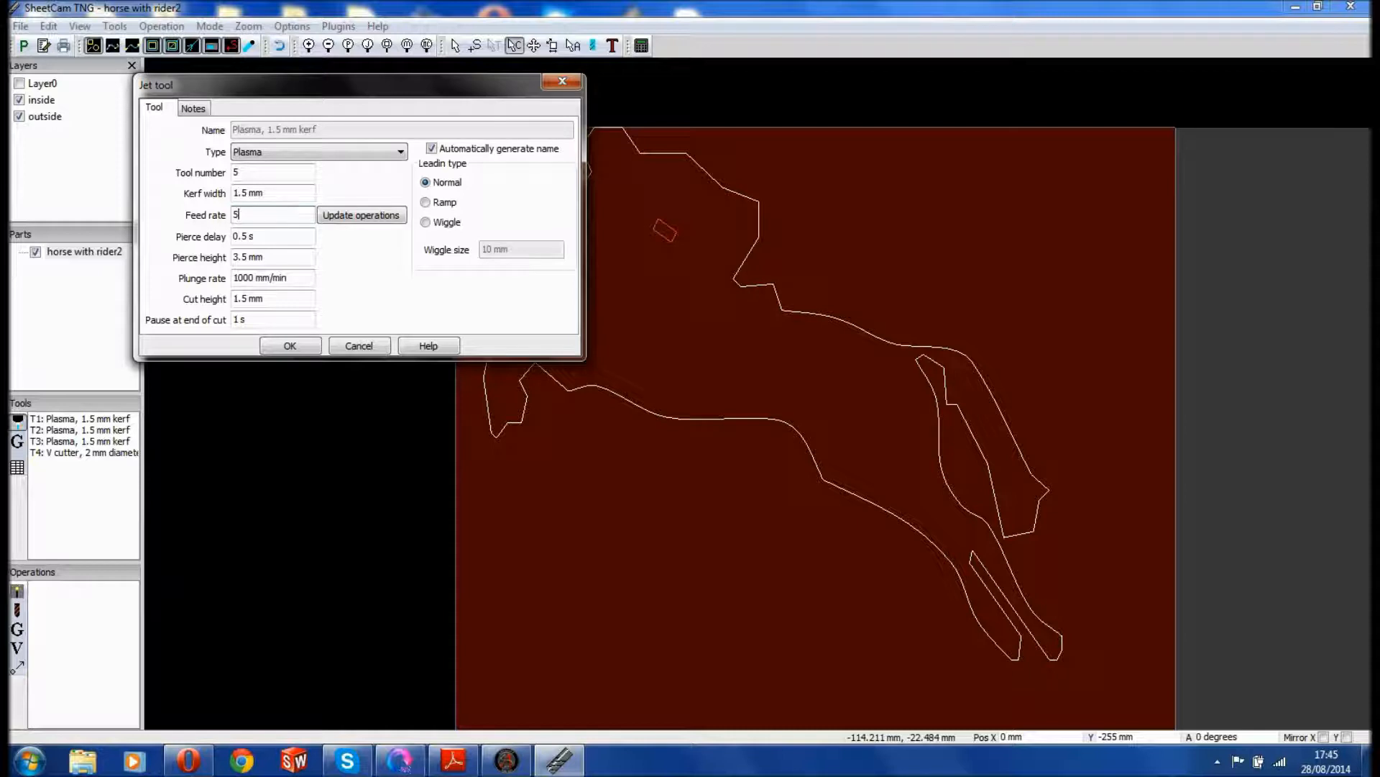
Step: Set the new plasma tool's pierce delay to 0.5 s and its pierce height to 3.8 mm
{"action": "left_click", "coordinate": [264, 238]}
{"action": "key", "text": "BackSpace"}
{"action": "key", "text": "BackSpace"}
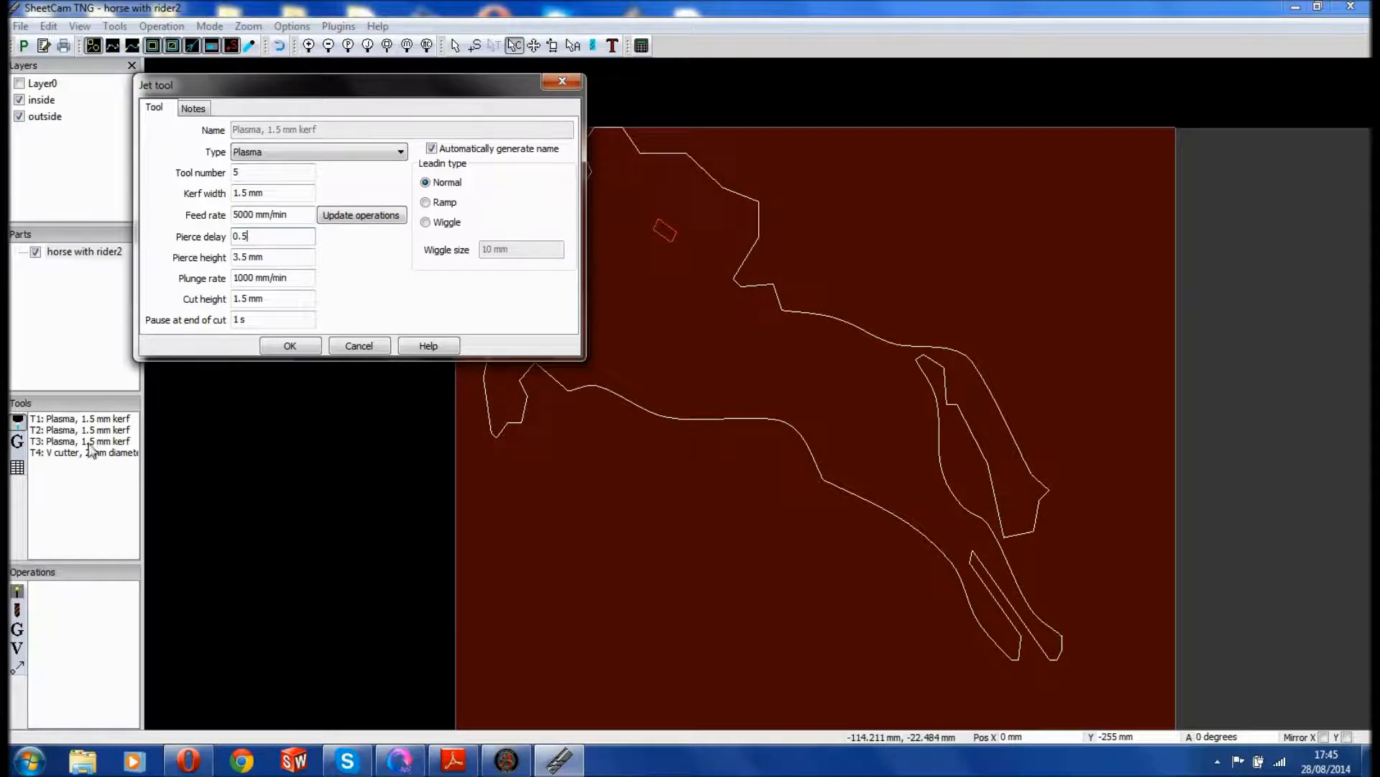
{"action": "left_click", "coordinate": [274, 259]}
{"action": "type", "text": "8"}
Step: Set the plasma tool's plunge rate to 700 mm/min and save the tool
{"action": "left_click", "coordinate": [301, 279]}
{"action": "key", "text": "BackSpace"}
{"action": "key", "text": "BackSpace"}
{"action": "key", "text": "BackSpace"}
{"action": "type", "text": "7000"}
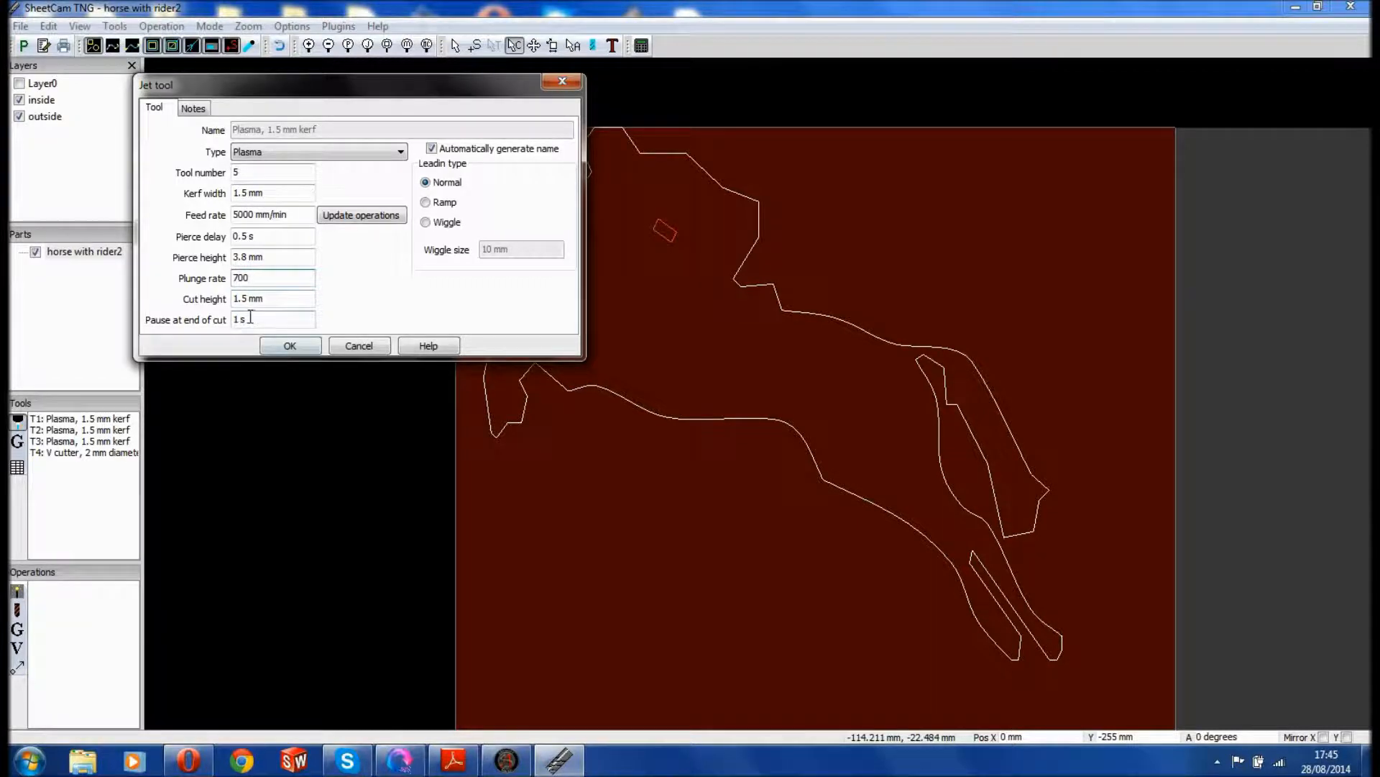
{"action": "left_click", "coordinate": [289, 345]}
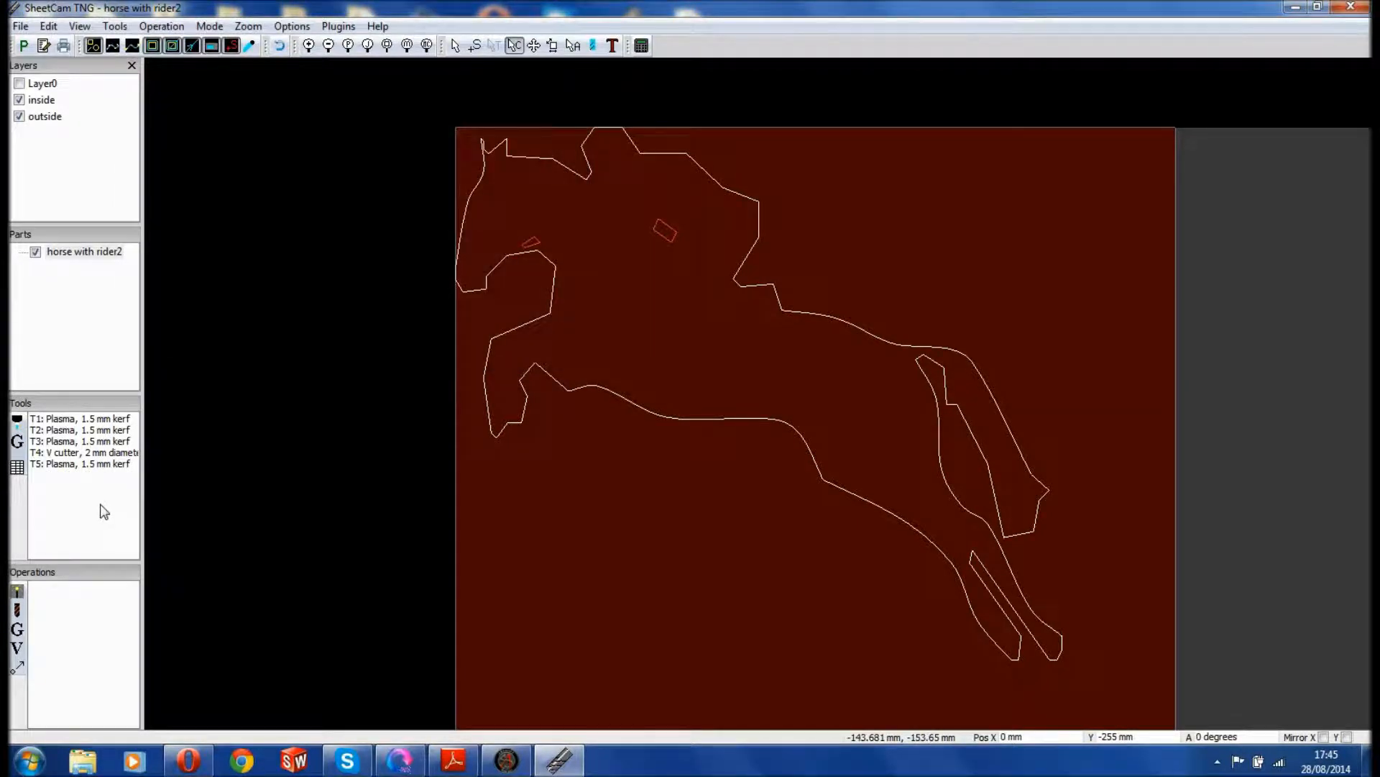
Step: Start a jet cutting operation with Inside Offset on the "inside" layer, using the T5 plasma tool
{"action": "left_click", "coordinate": [17, 594]}
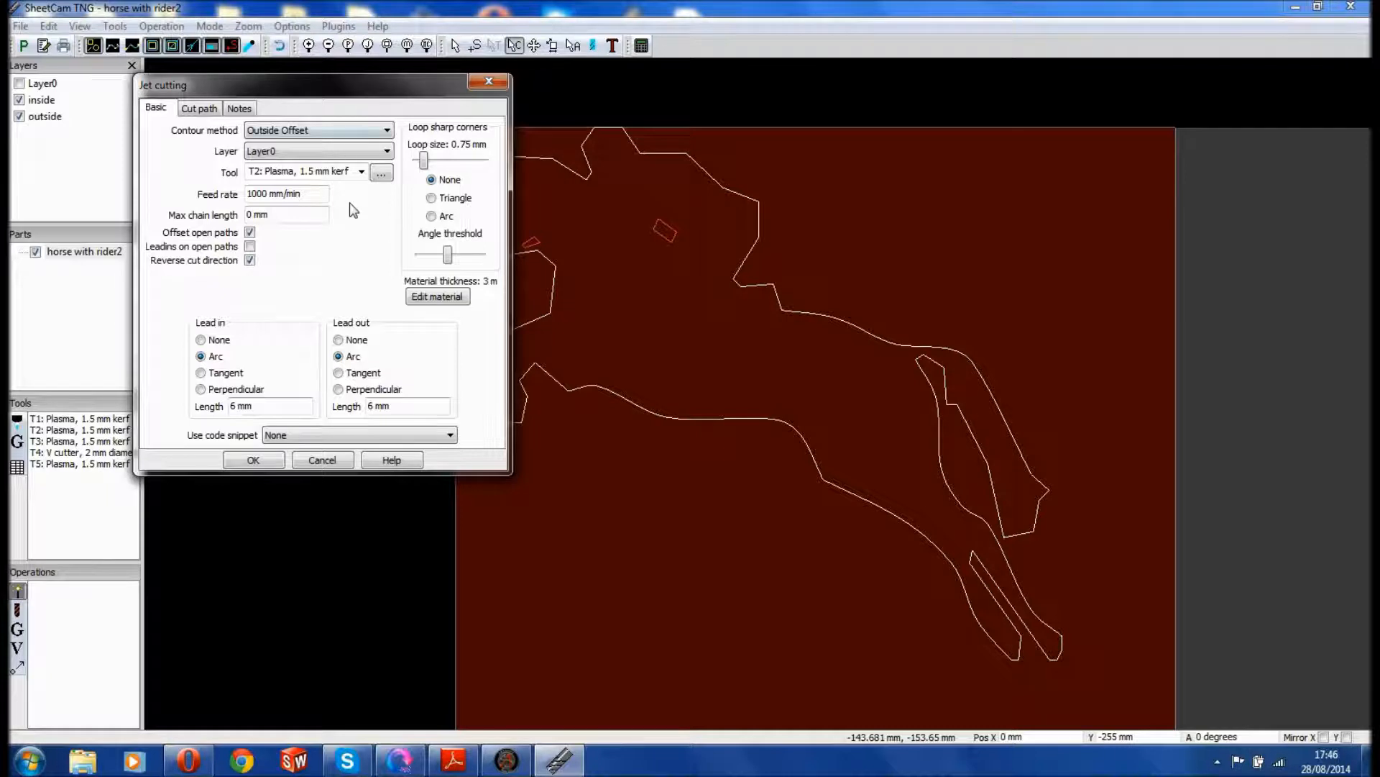
{"action": "left_click", "coordinate": [387, 131]}
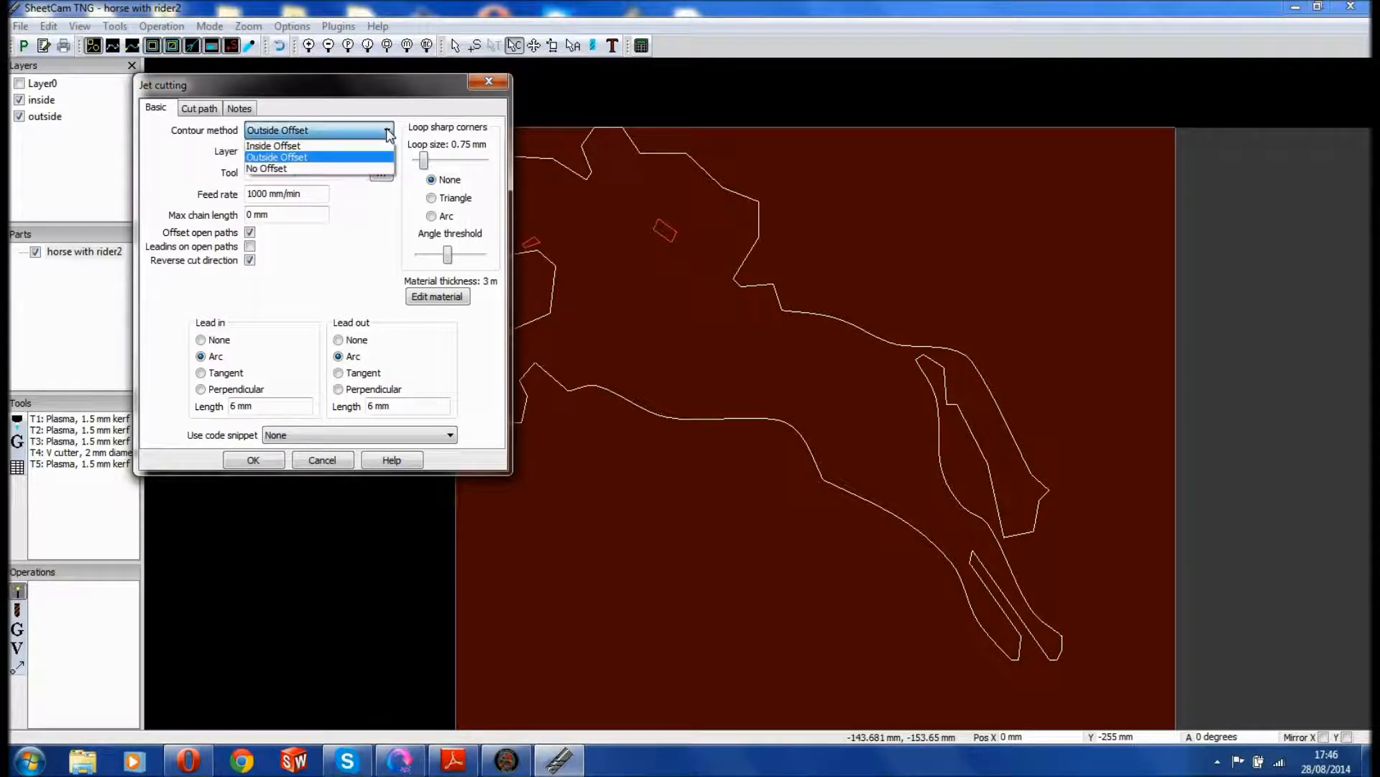
{"action": "left_click", "coordinate": [328, 147]}
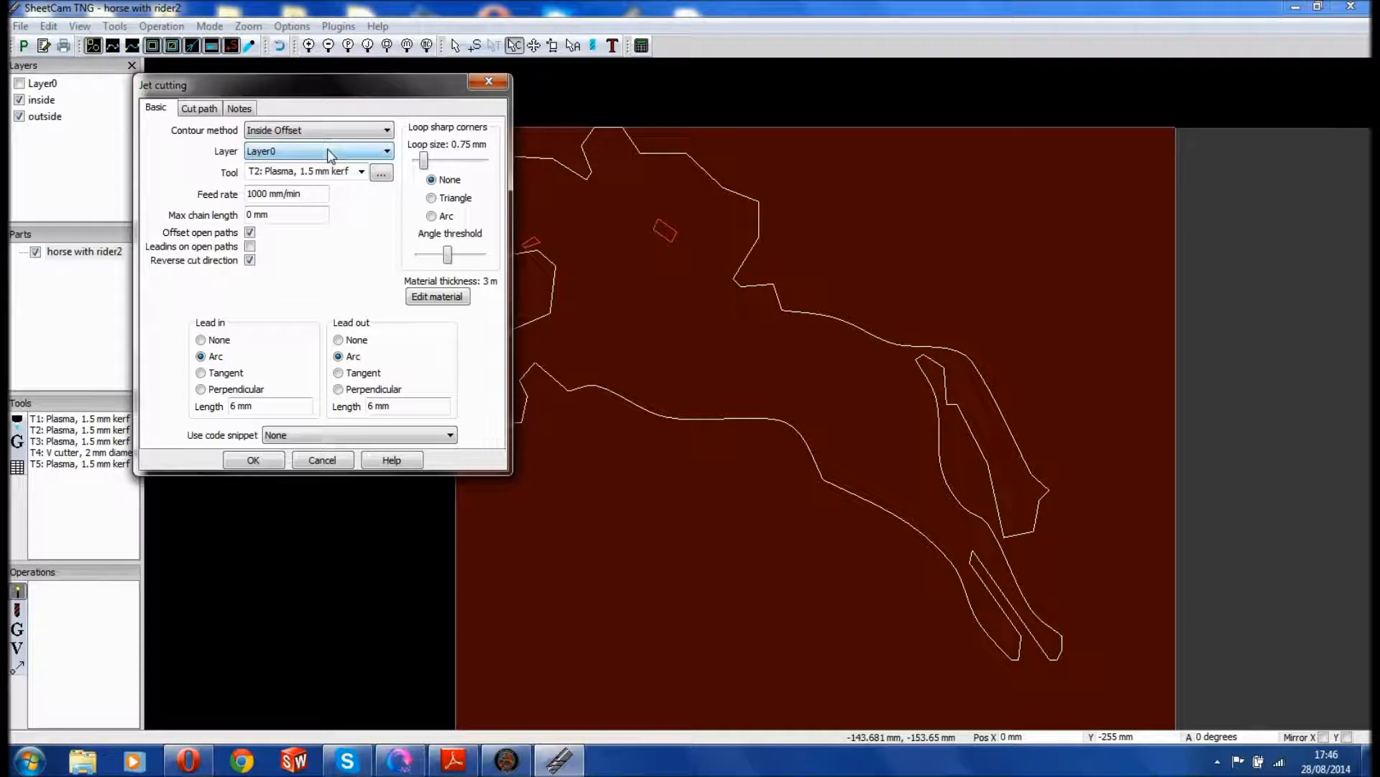
{"action": "left_click", "coordinate": [388, 151]}
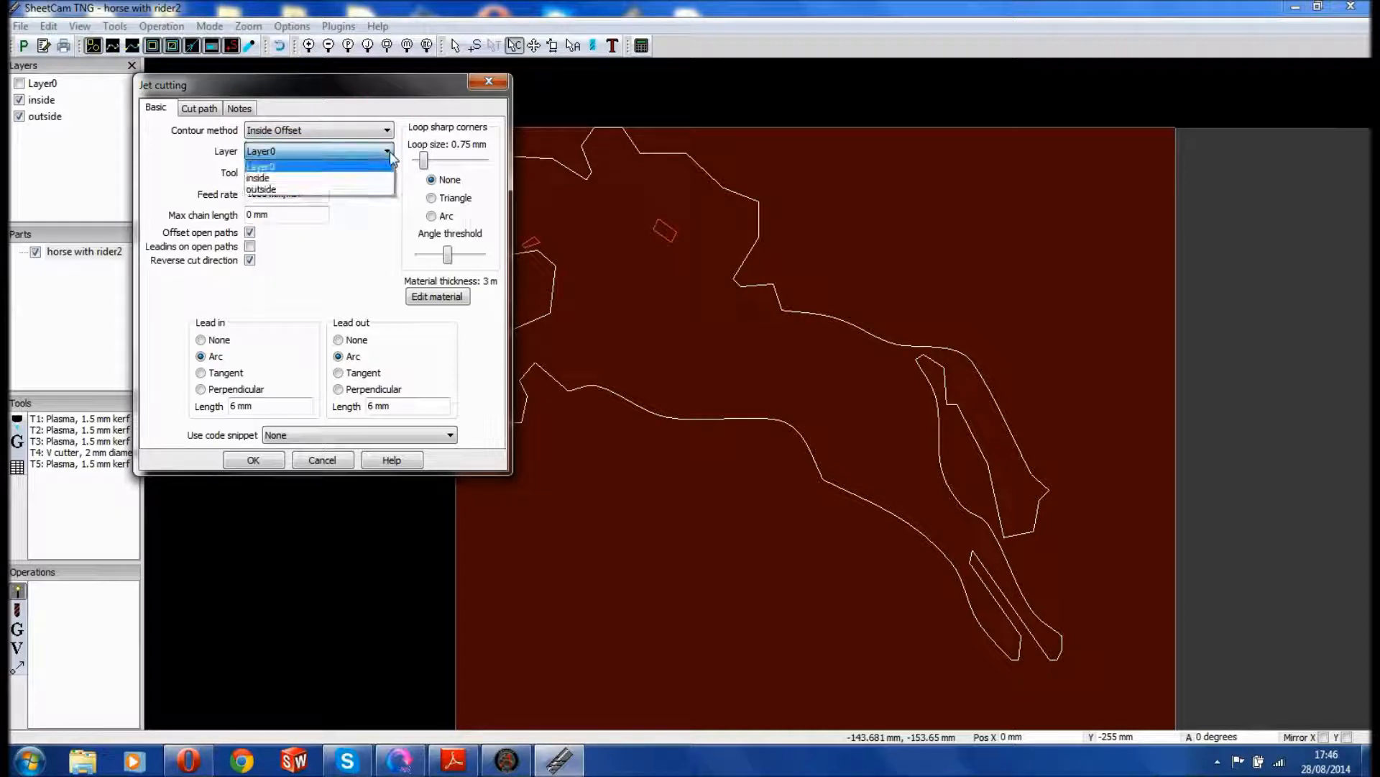
{"action": "left_click", "coordinate": [336, 178]}
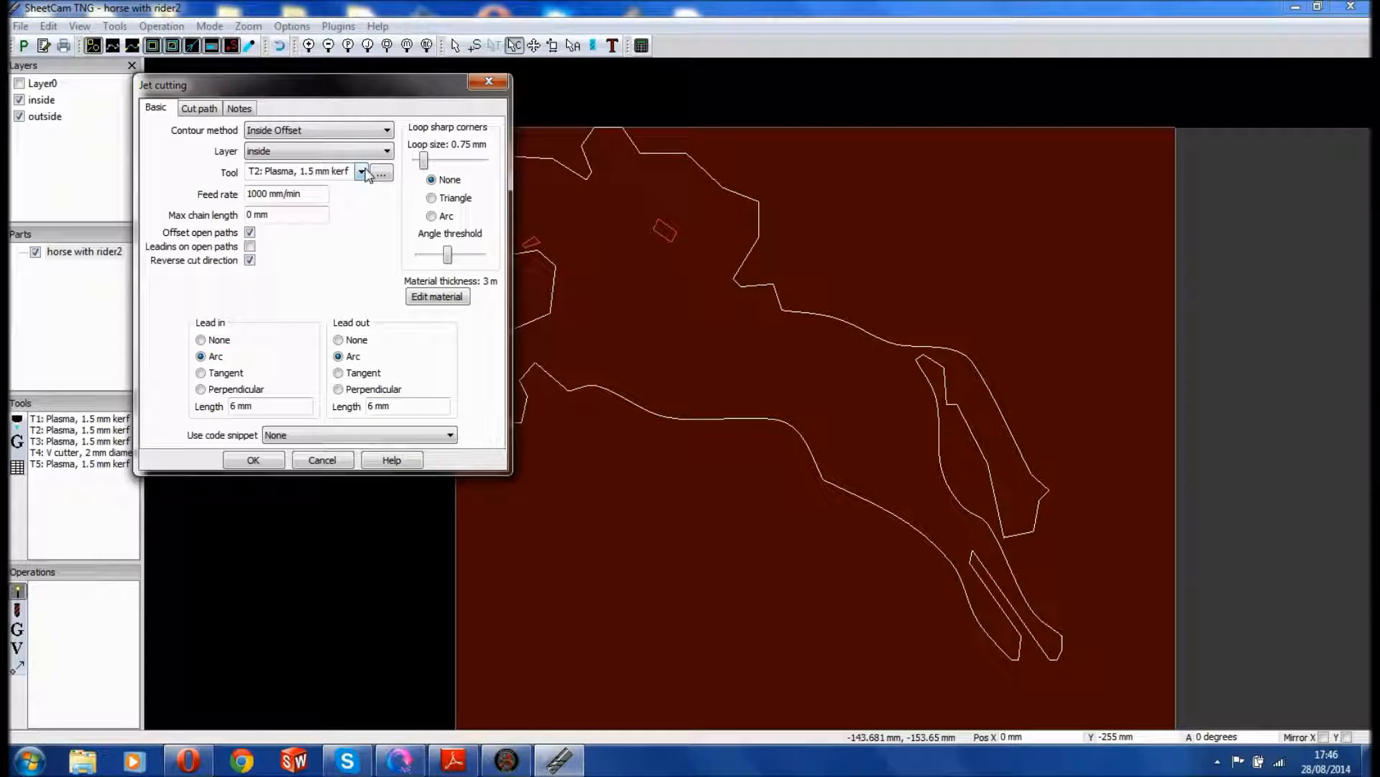
{"action": "left_click", "coordinate": [361, 171]}
{"action": "left_click", "coordinate": [300, 223]}
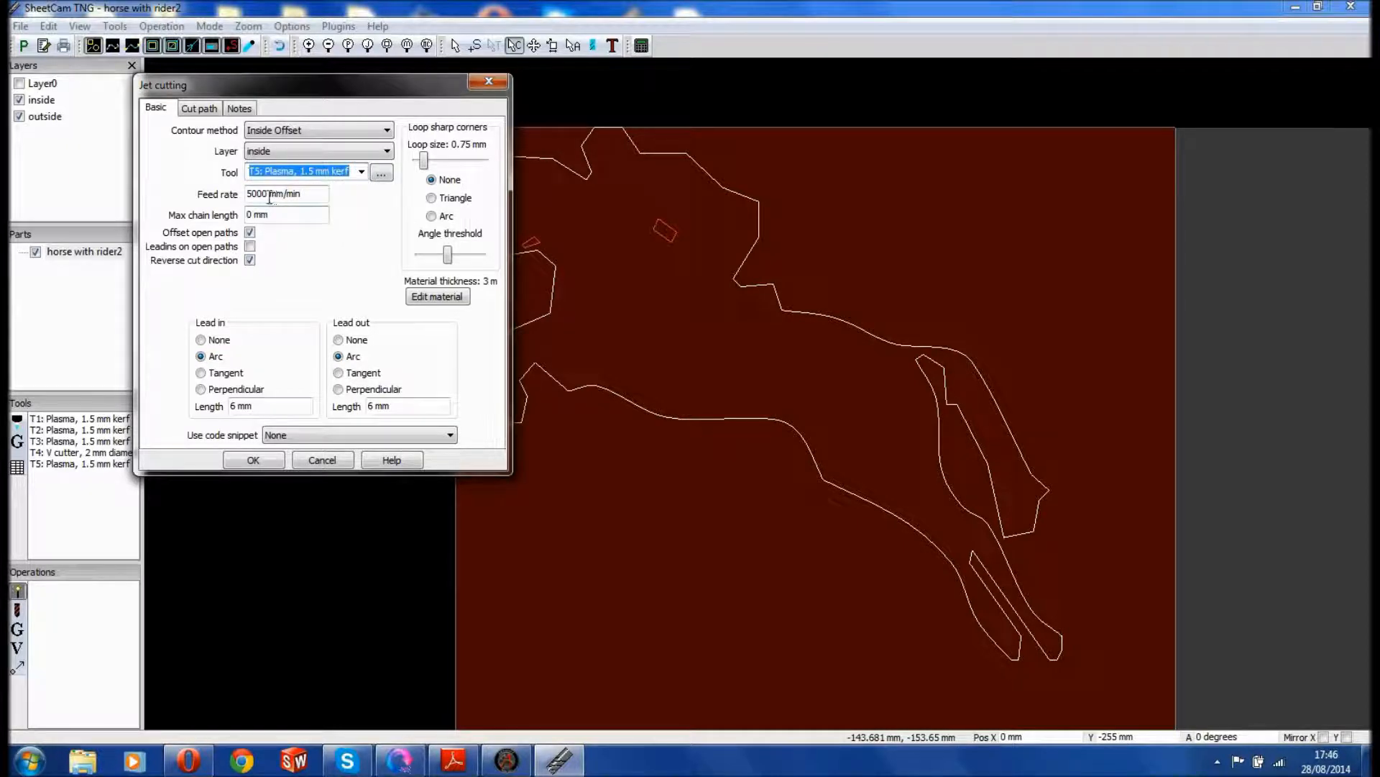
Step: Set the inside cutting operation's feed rate to 1200 mm/min
{"action": "left_click", "coordinate": [268, 194]}
{"action": "key", "text": "BackSpace"}
{"action": "key", "text": "BackSpace"}
{"action": "key", "text": "BackSpace"}
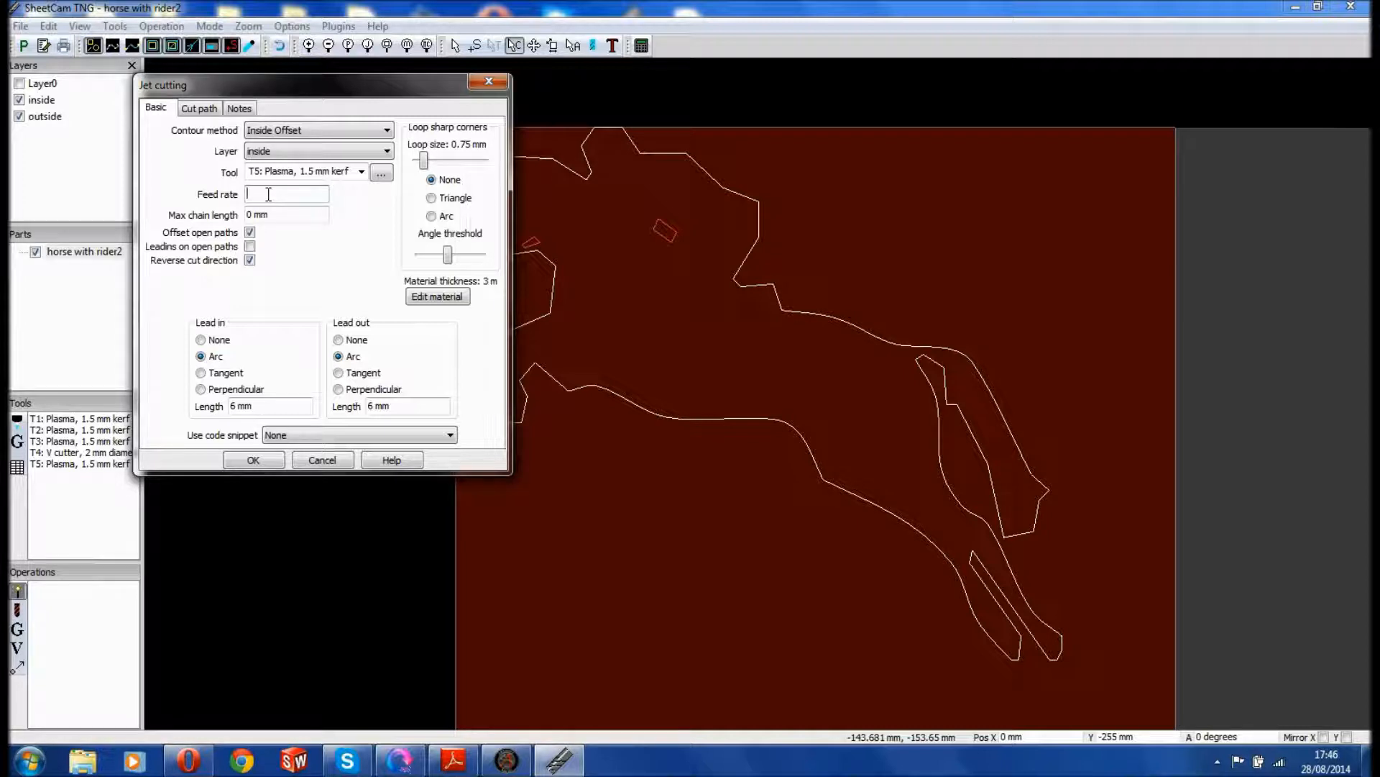
{"action": "type", "text": "1200"}
Step: Set the inside cut's arc lead-in and lead-out lengths to 1.5 mm and create the operation
{"action": "left_click", "coordinate": [252, 408]}
{"action": "key", "text": "BackSpace"}
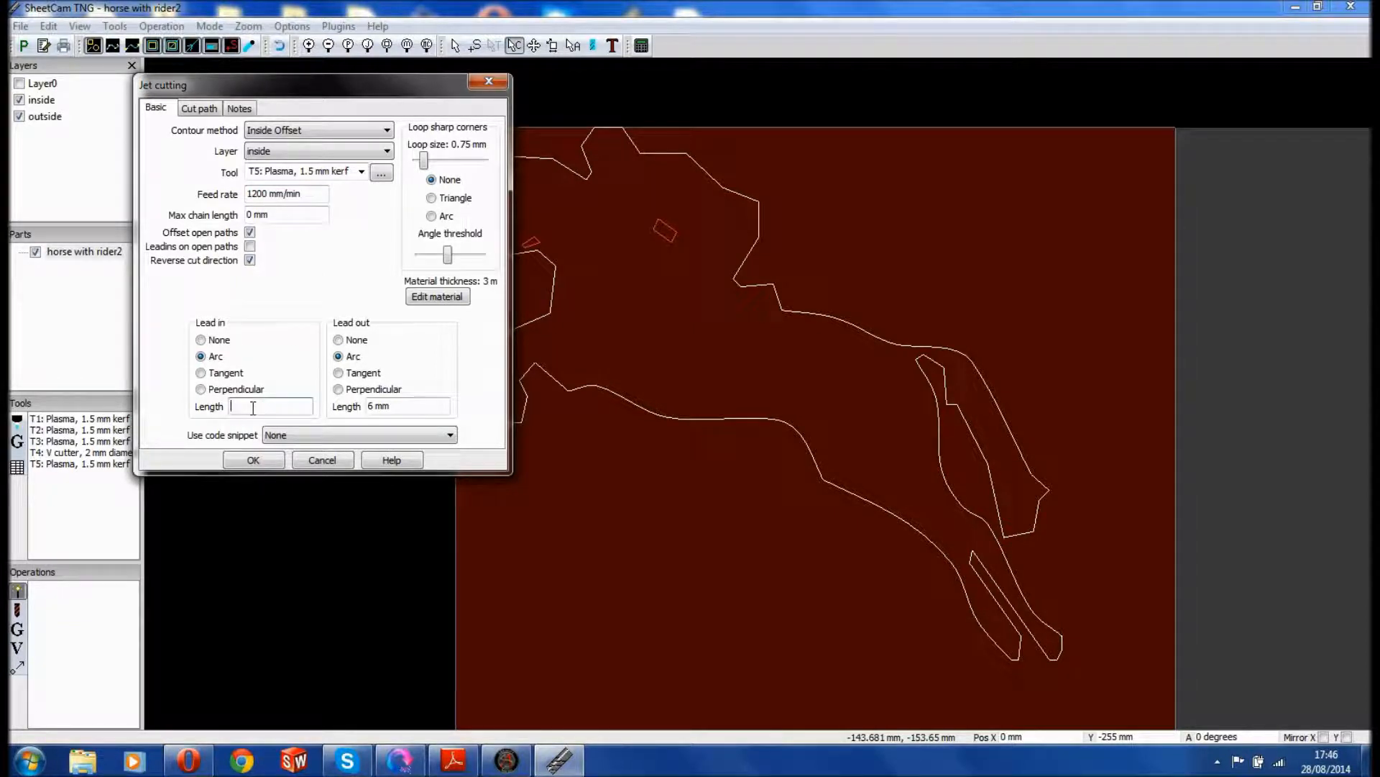
{"action": "type", "text": "1"}
{"action": "left_click", "coordinate": [399, 410]}
{"action": "type", "text": "1.5"}
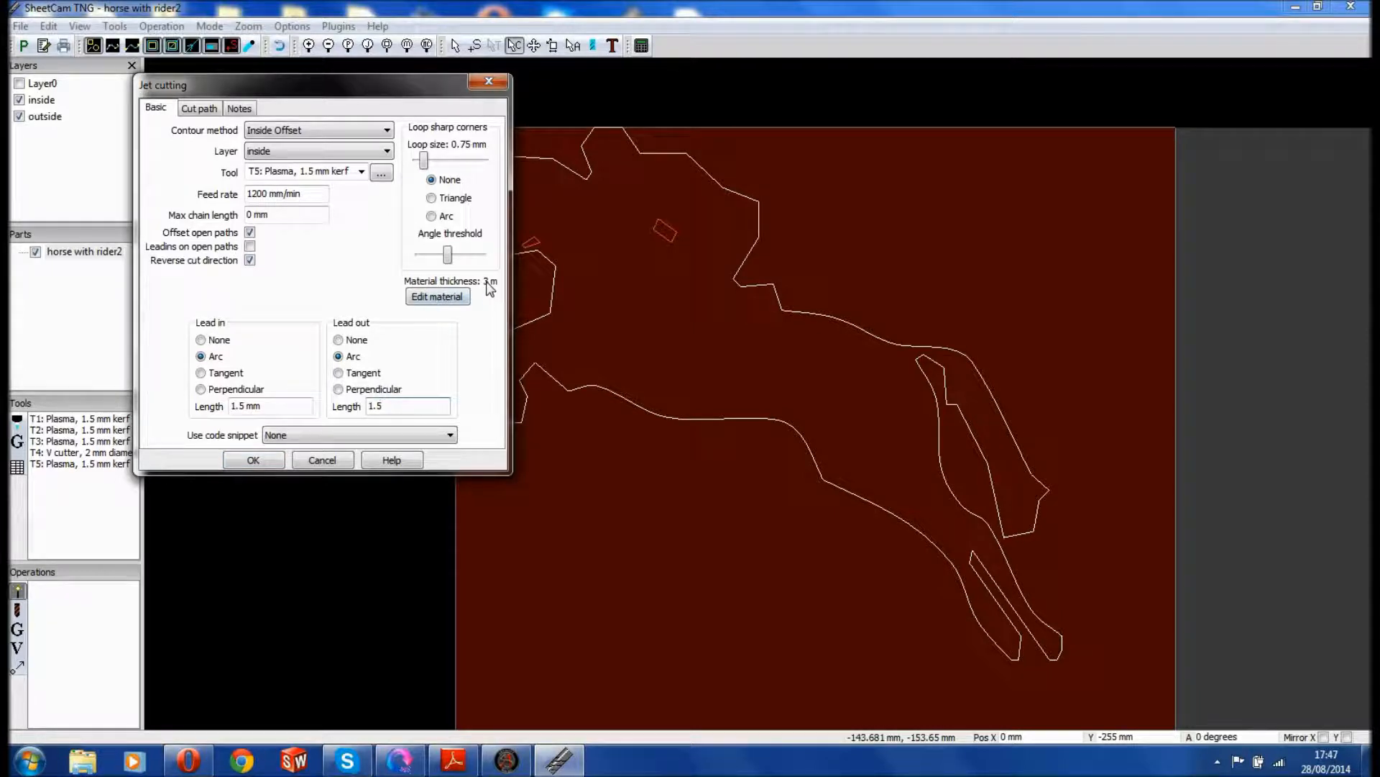
{"action": "left_click", "coordinate": [269, 460]}
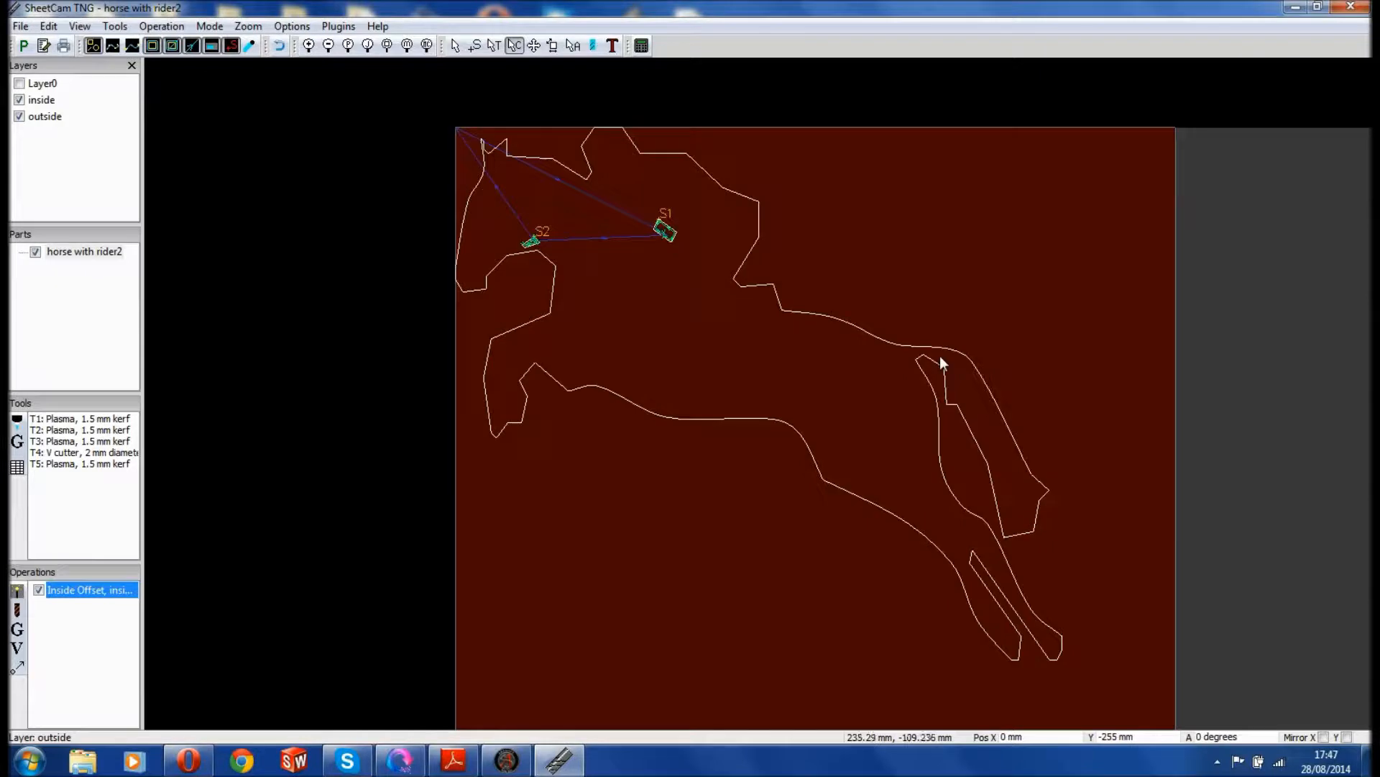
Step: Start a second jet cutting operation with Outside Offset on the "outside" layer
{"action": "left_click", "coordinate": [17, 594]}
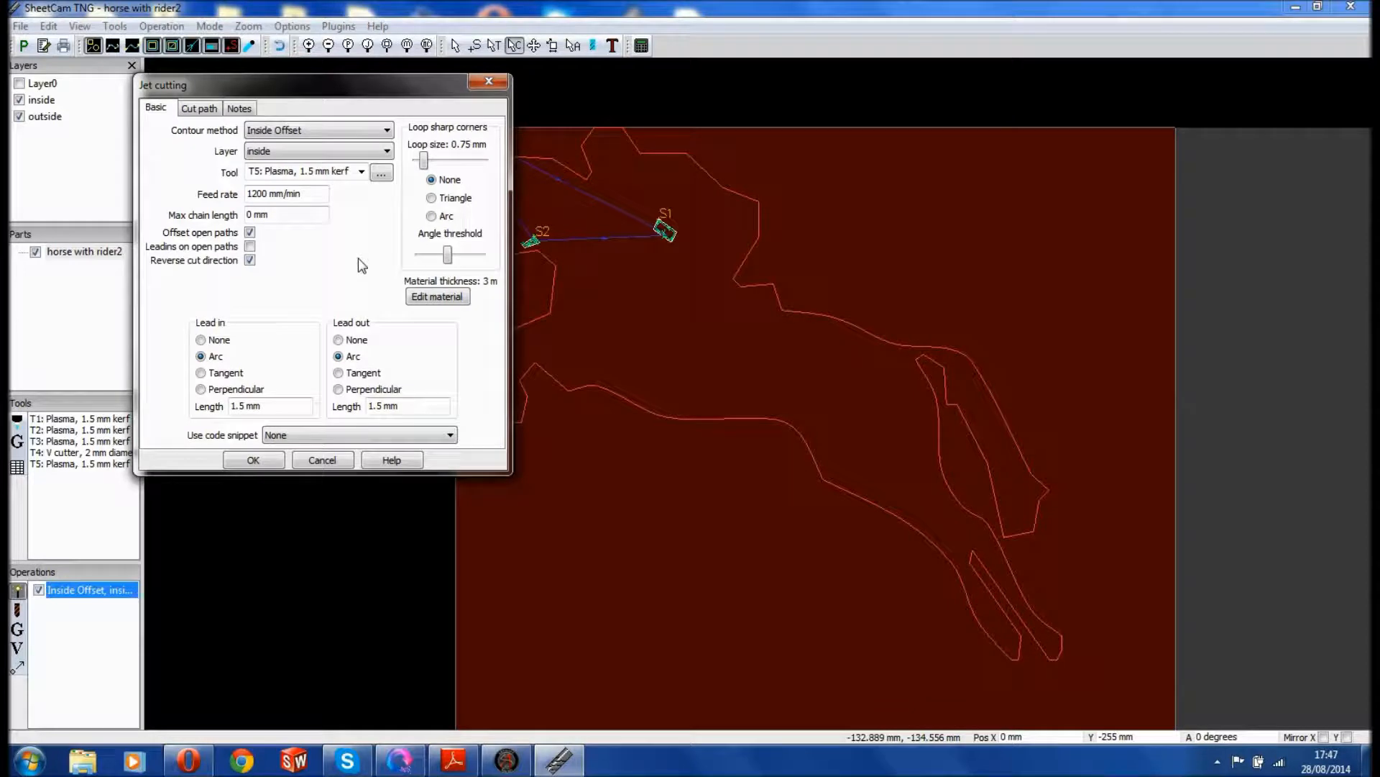
{"action": "left_click", "coordinate": [388, 131]}
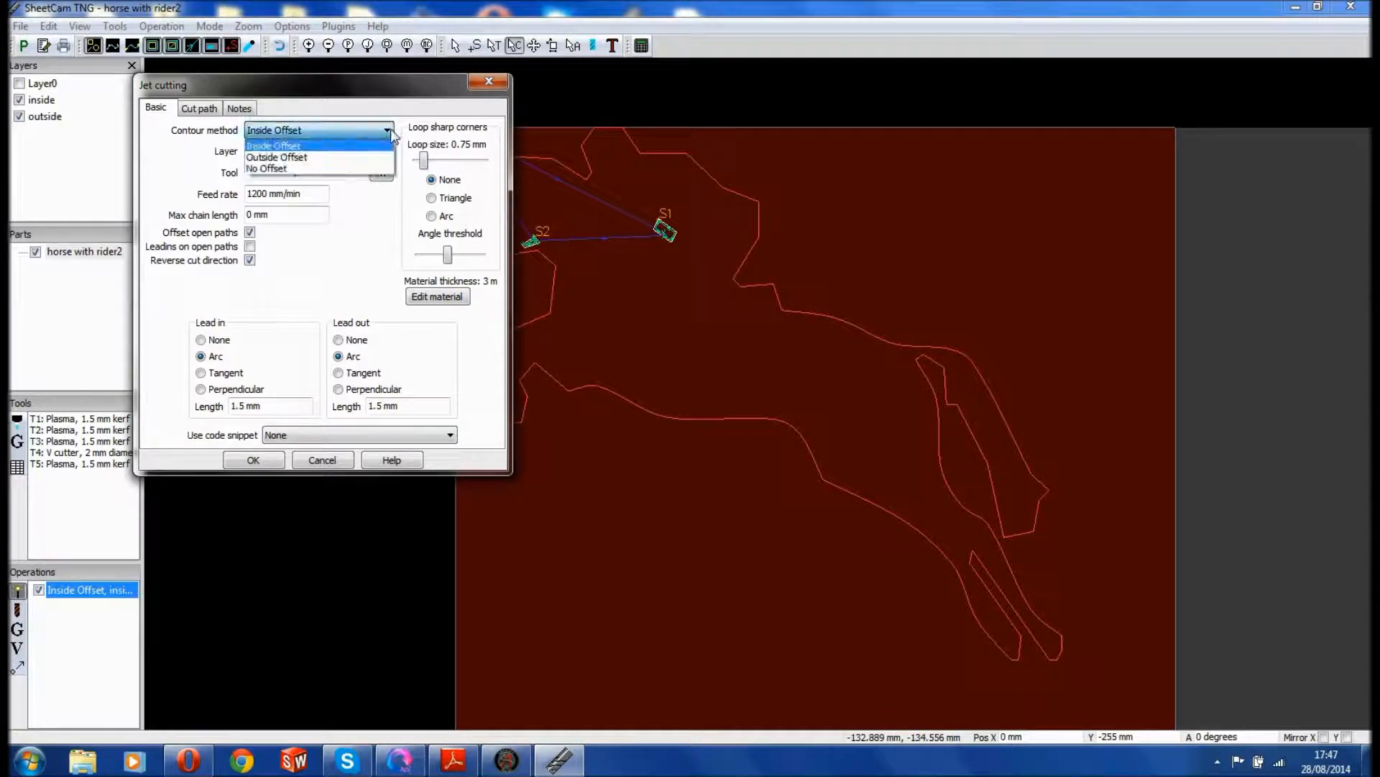
{"action": "left_click", "coordinate": [331, 158]}
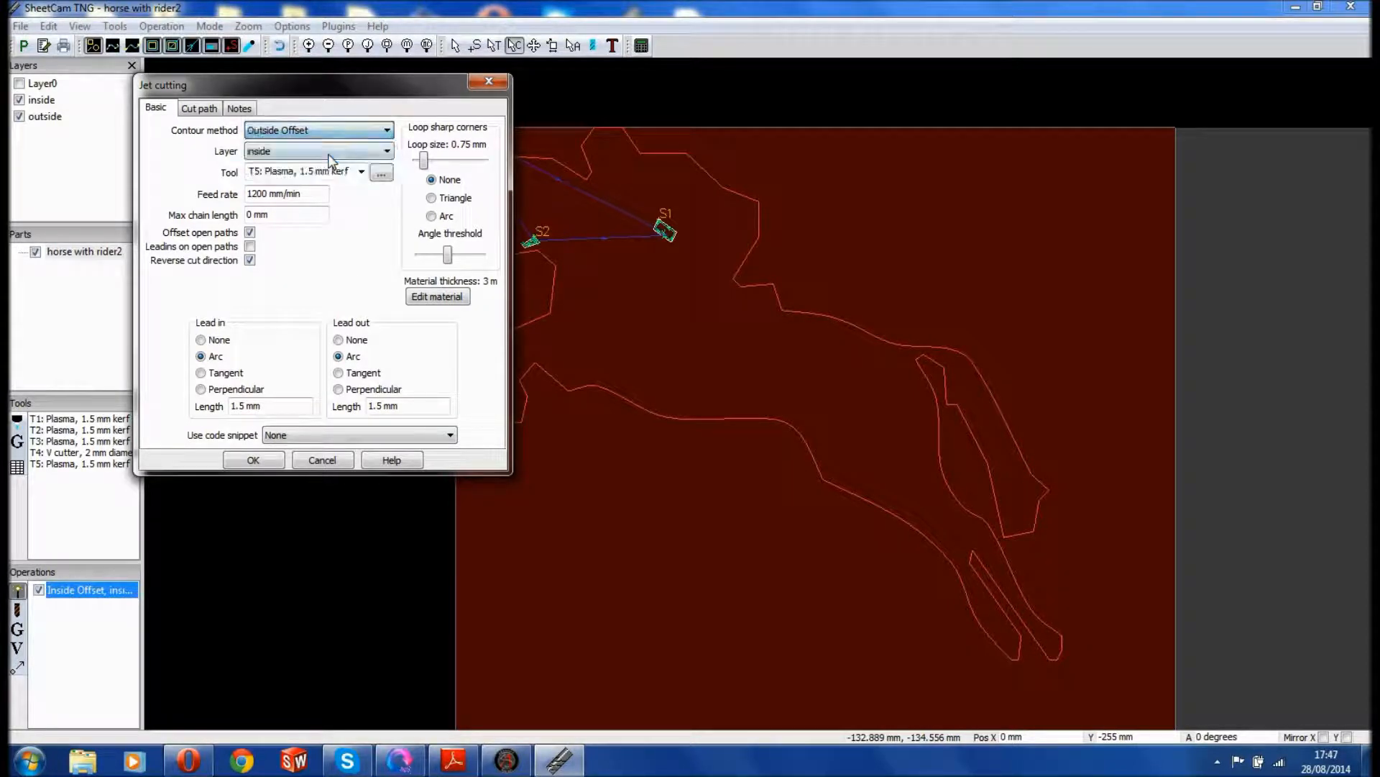
{"action": "left_click", "coordinate": [386, 151]}
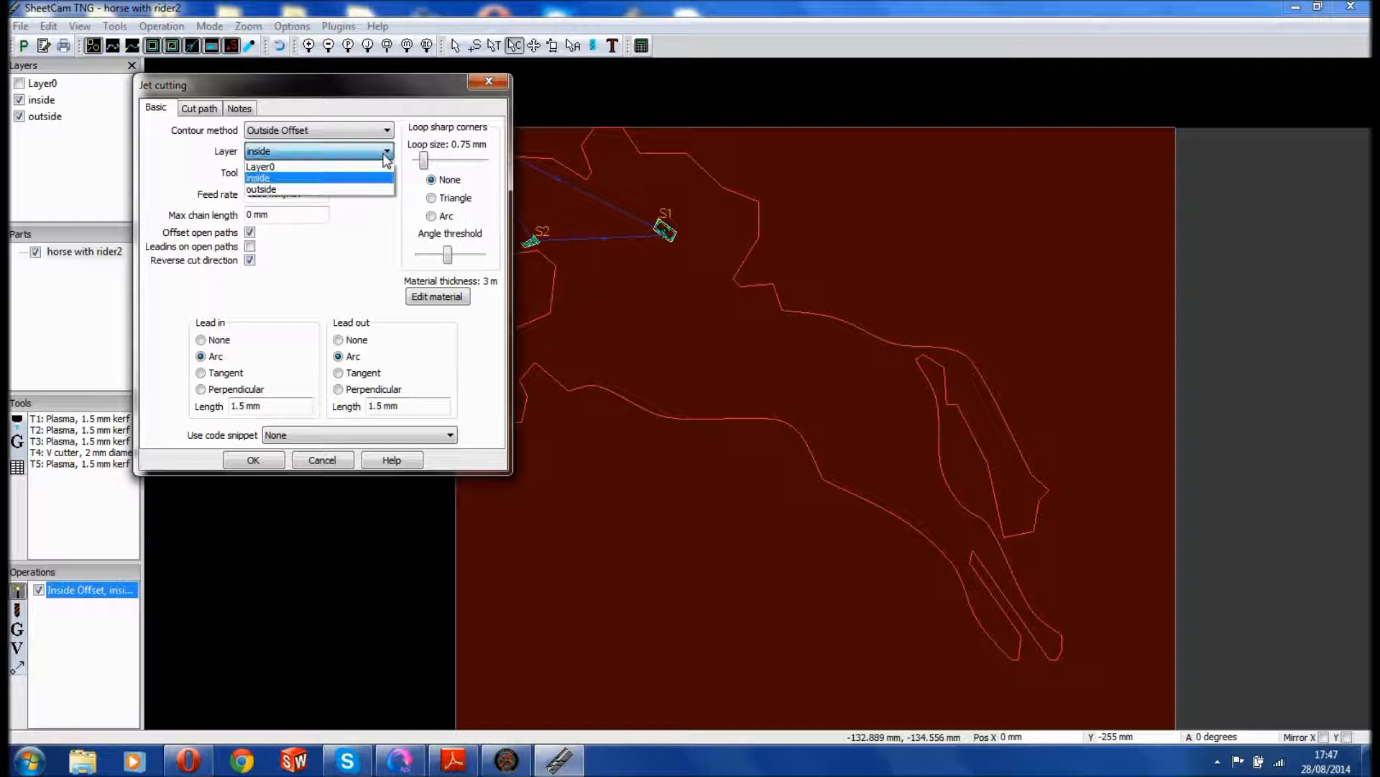
{"action": "left_click", "coordinate": [309, 190]}
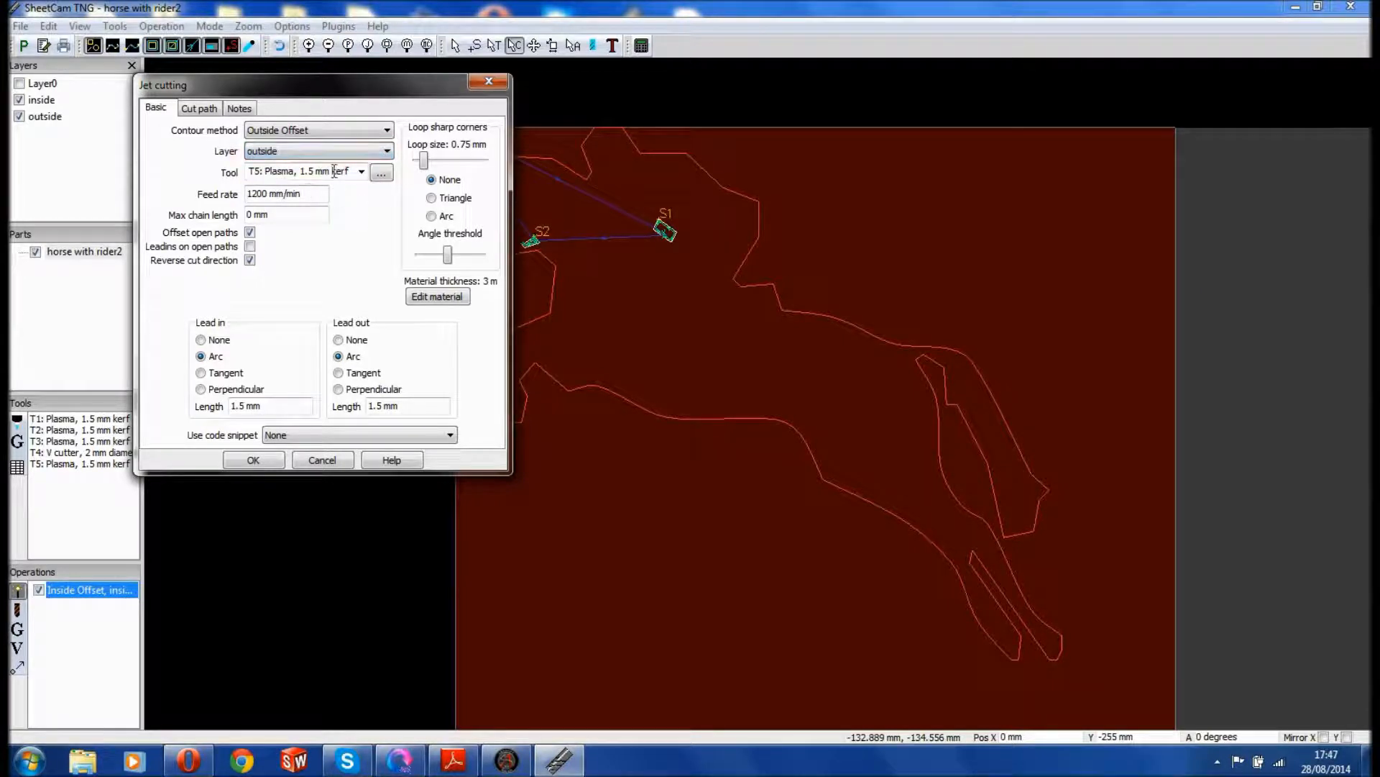
Step: Set the outside cutting operation's feed rate to 4250 mm/min
{"action": "left_click", "coordinate": [268, 194]}
{"action": "key", "text": "BackSpace"}
{"action": "key", "text": "BackSpace"}
{"action": "key", "text": "BackSpace"}
{"action": "type", "text": "4"}
{"action": "type", "text": "250"}
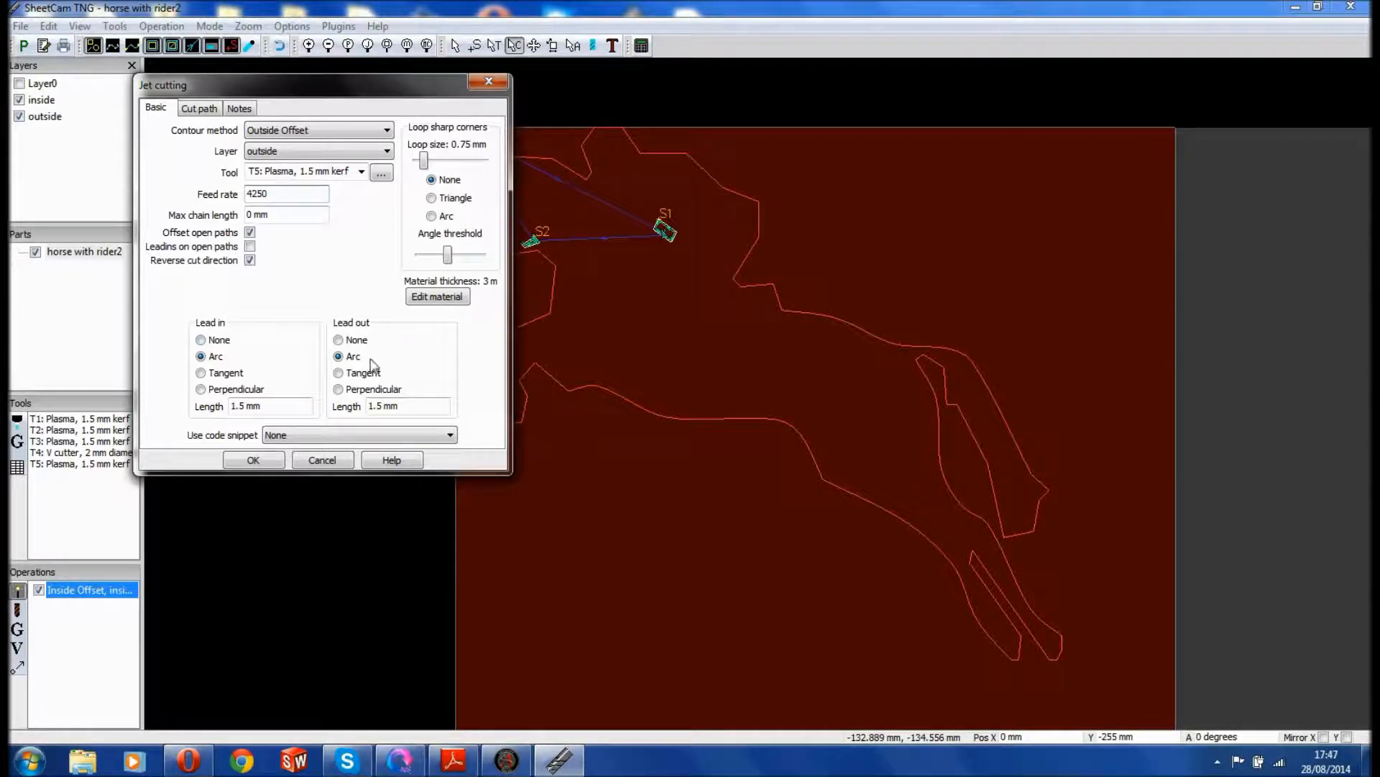
Step: Set the outside cut's arc lead-in length to 6 mm
{"action": "left_click", "coordinate": [264, 408]}
{"action": "key", "text": "BackSpace"}
{"action": "key", "text": "BackSpace"}
{"action": "key", "text": "BackSpace"}
{"action": "key", "text": "BackSpace"}
{"action": "key", "text": "BackSpace"}
{"action": "key", "text": "BackSpace"}
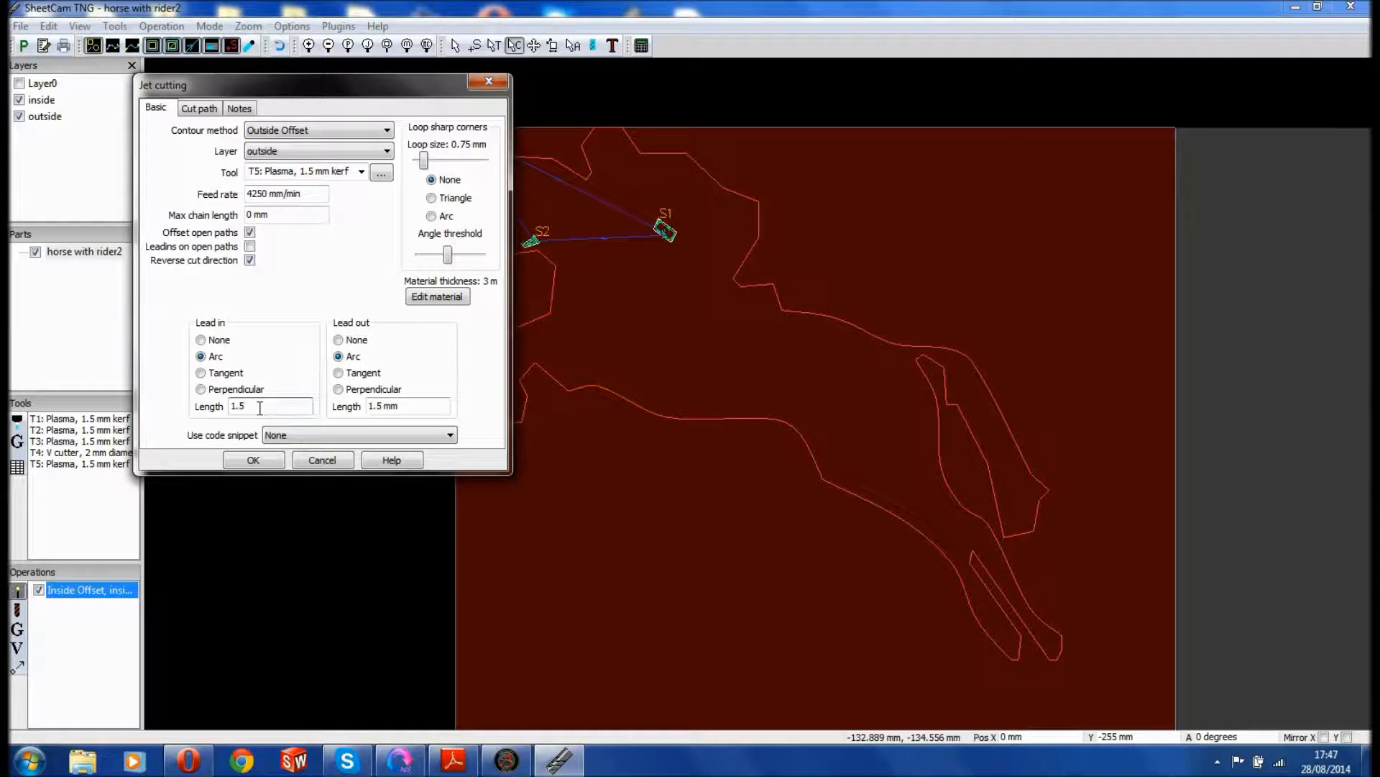
{"action": "type", "text": "6"}
Step: Set the outside cut's arc lead-out length to 6 mm and create the operation
{"action": "left_click", "coordinate": [401, 407]}
{"action": "key", "text": "BackSpace"}
{"action": "key", "text": "BackSpace"}
{"action": "key", "text": "BackSpace"}
{"action": "key", "text": "BackSpace"}
{"action": "key", "text": "BackSpace"}
{"action": "key", "text": "BackSpace"}
{"action": "type", "text": "6"}
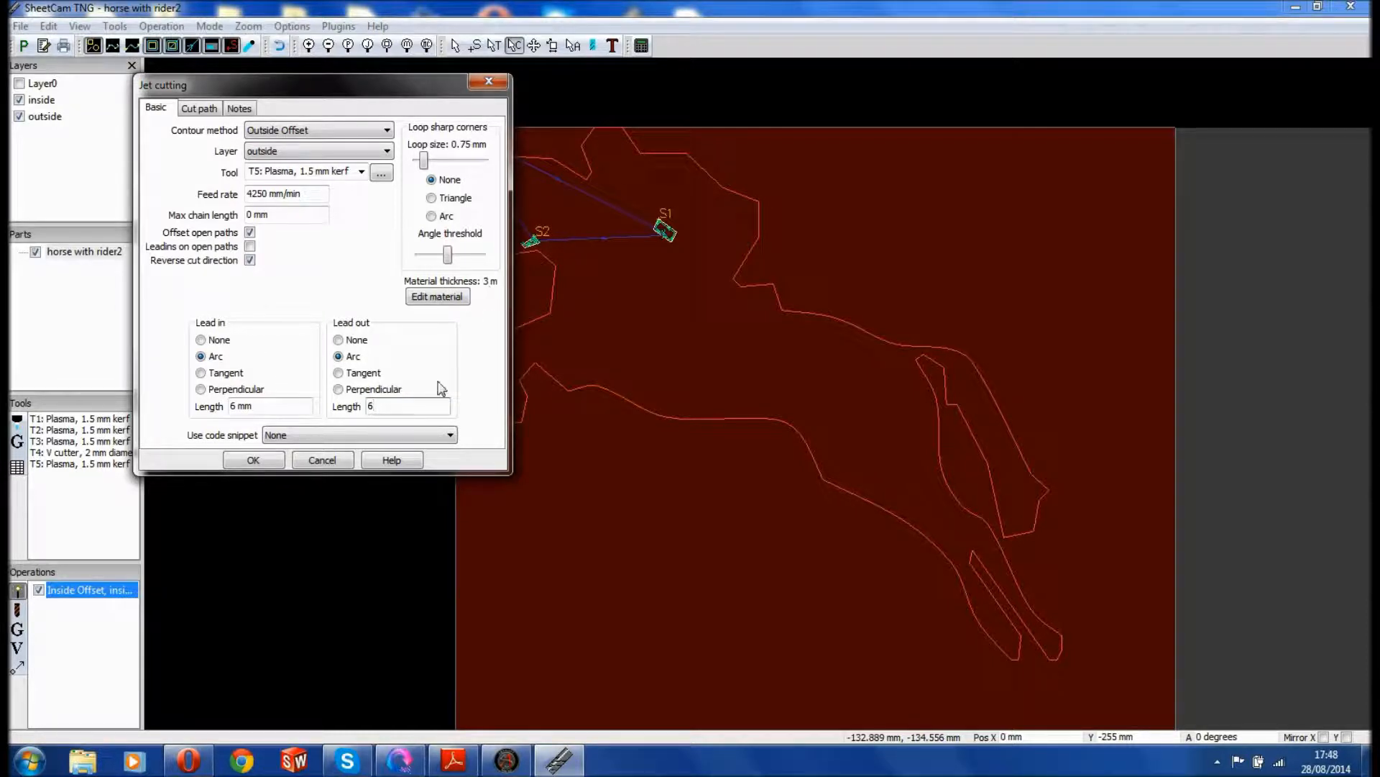
{"action": "left_click", "coordinate": [253, 460]}
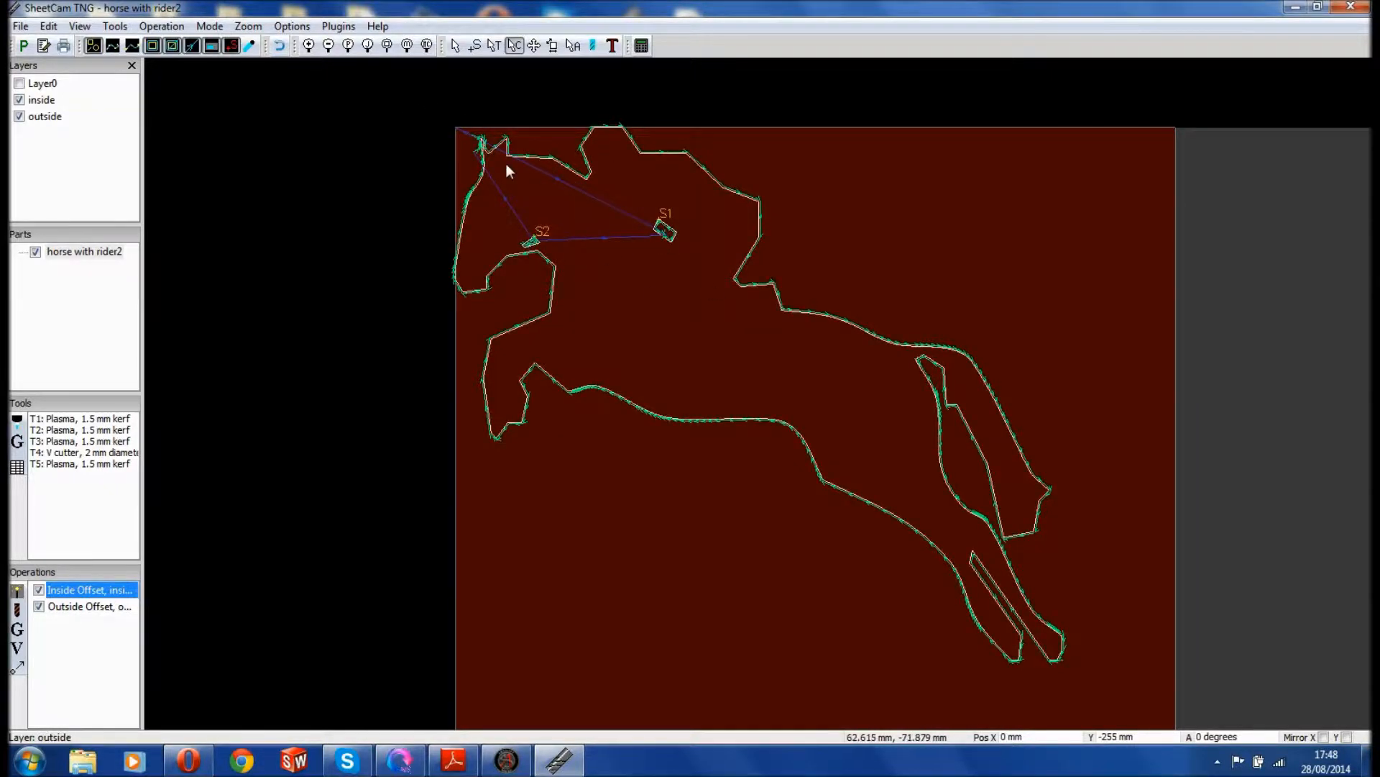
Step: Simulate both cutting operations with the feed rate override raised to 153%, and leave the simulation
{"action": "left_click", "coordinate": [593, 48]}
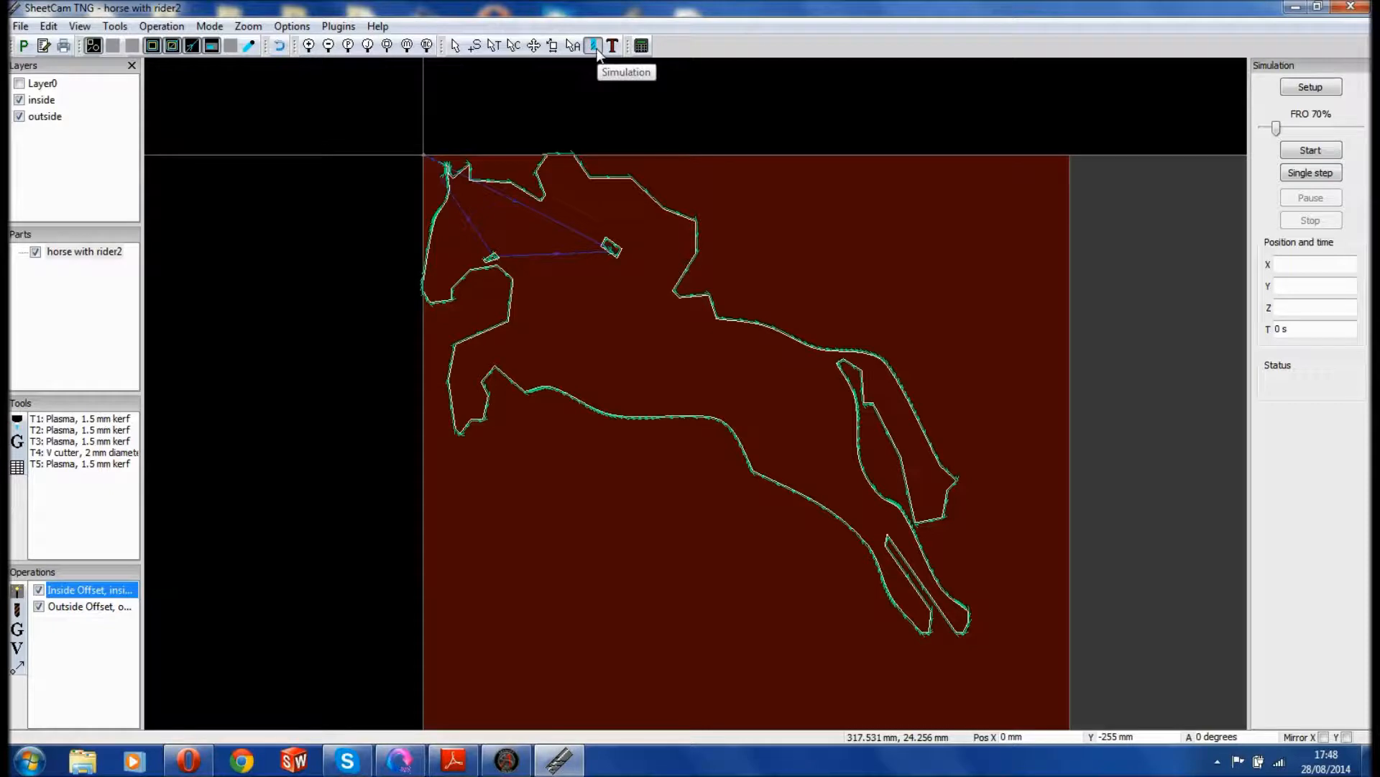
{"action": "left_click", "coordinate": [1305, 151]}
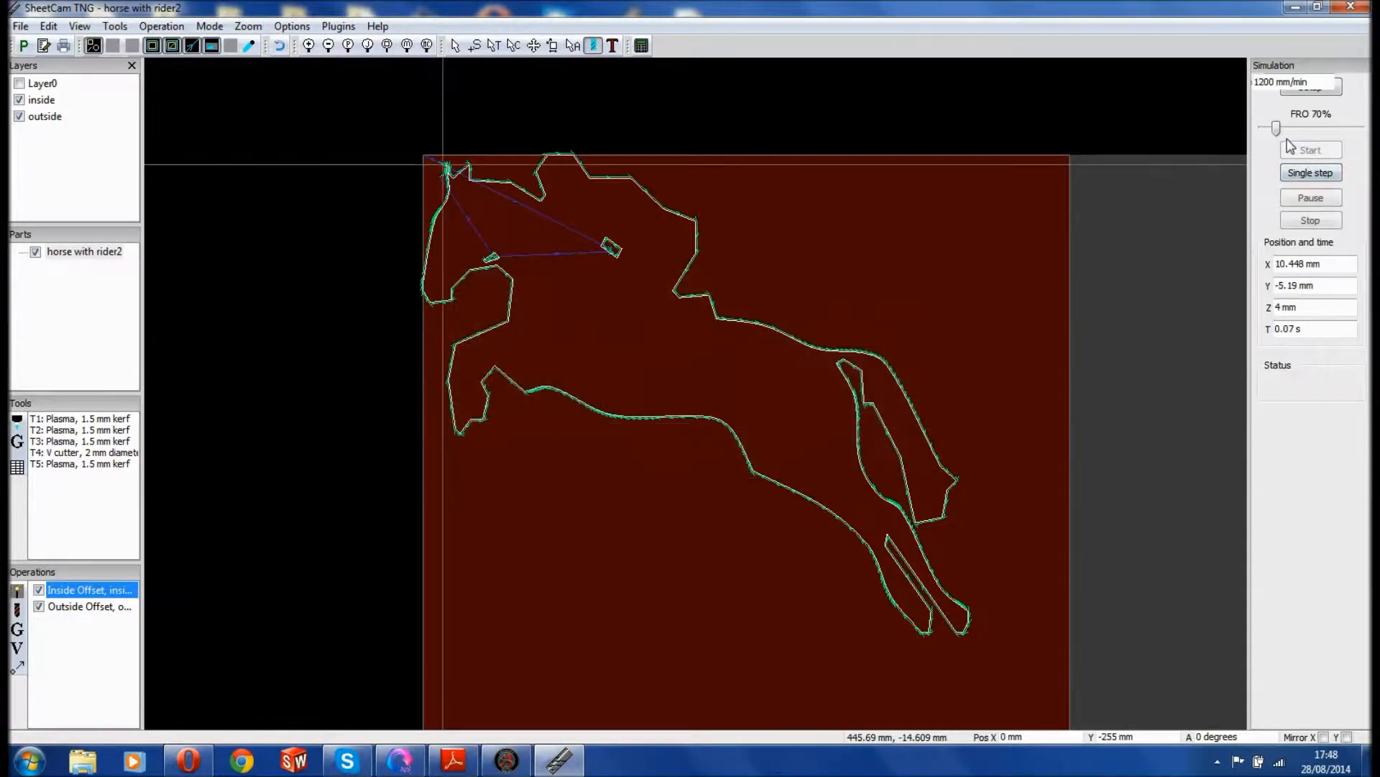
{"action": "left_click_drag", "start_coordinate": [1277, 128], "coordinate": [1293, 129]}
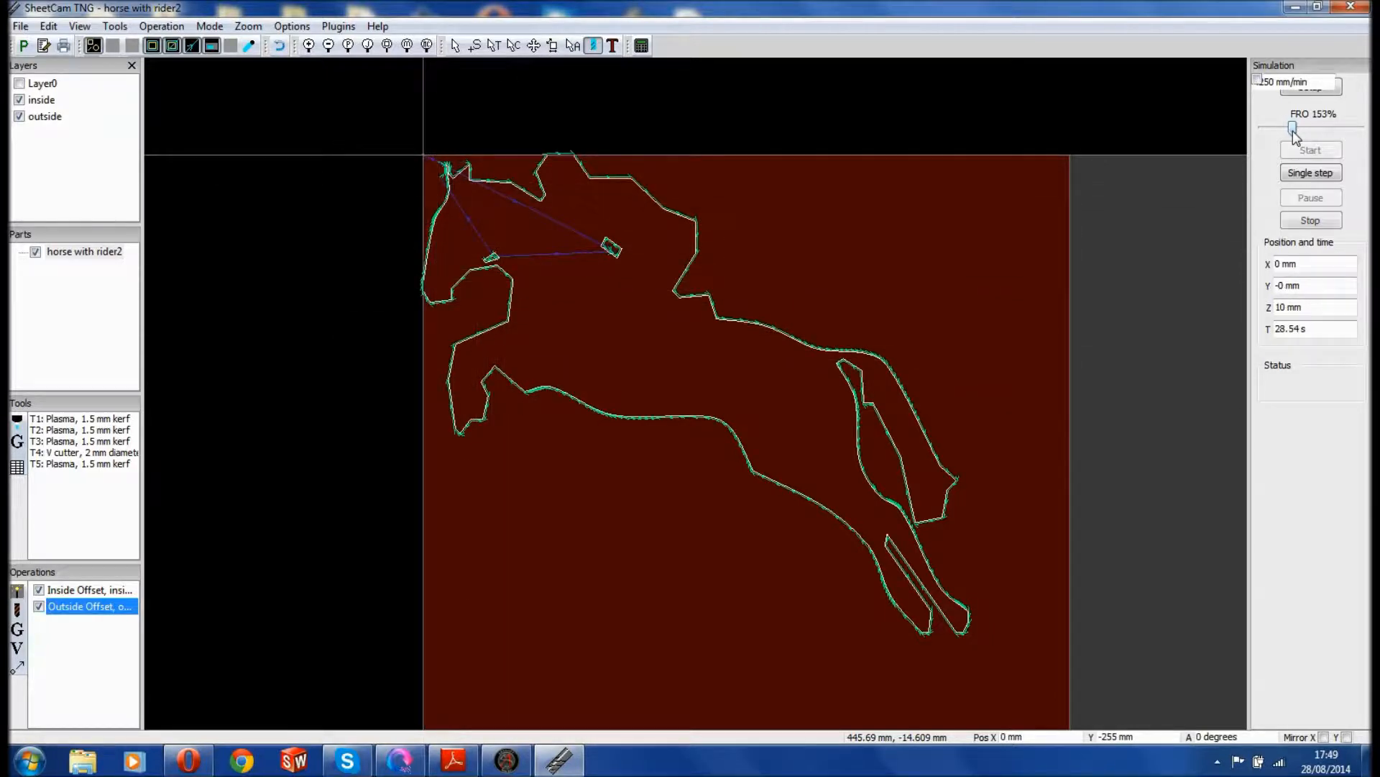
{"action": "left_click", "coordinate": [456, 47]}
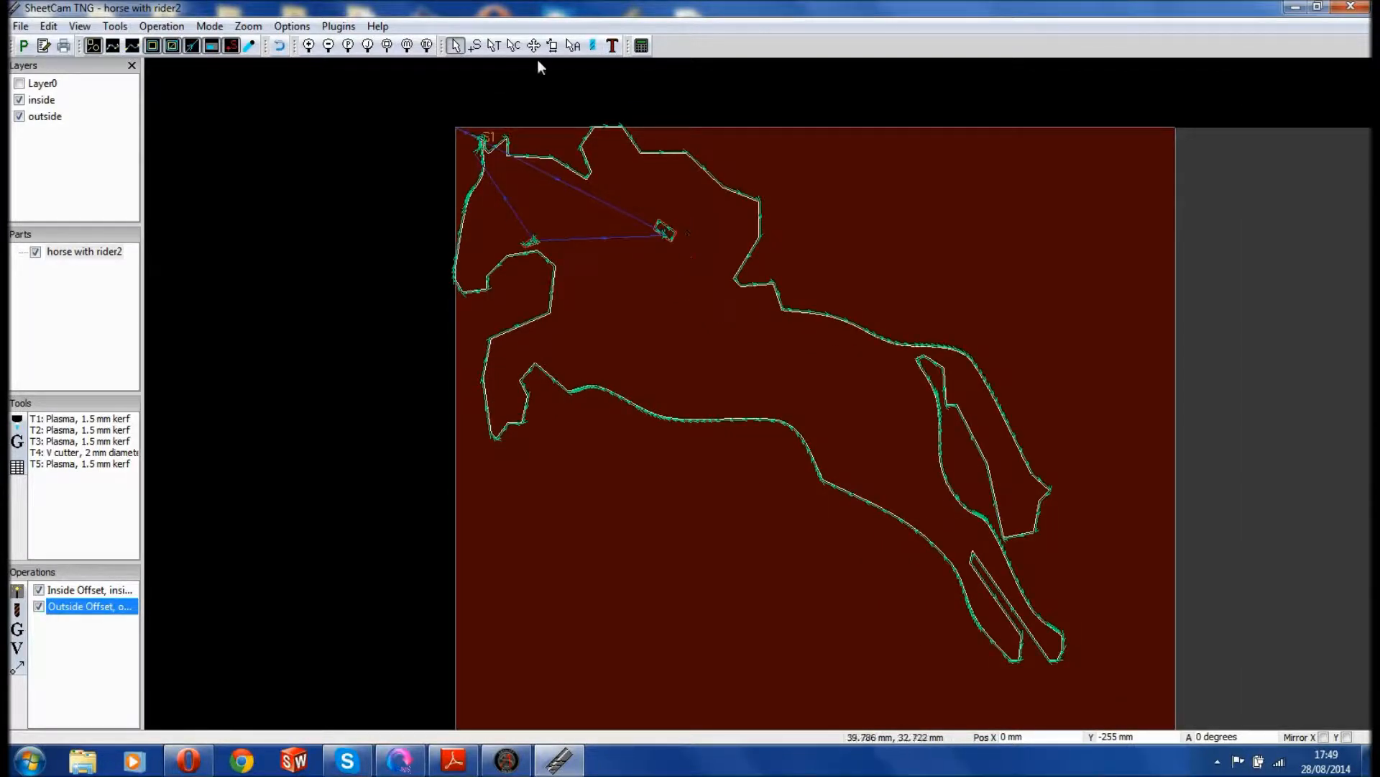
Step: Set the machine's post processor to MP1000-THC-ZRef
{"action": "left_click", "coordinate": [294, 27]}
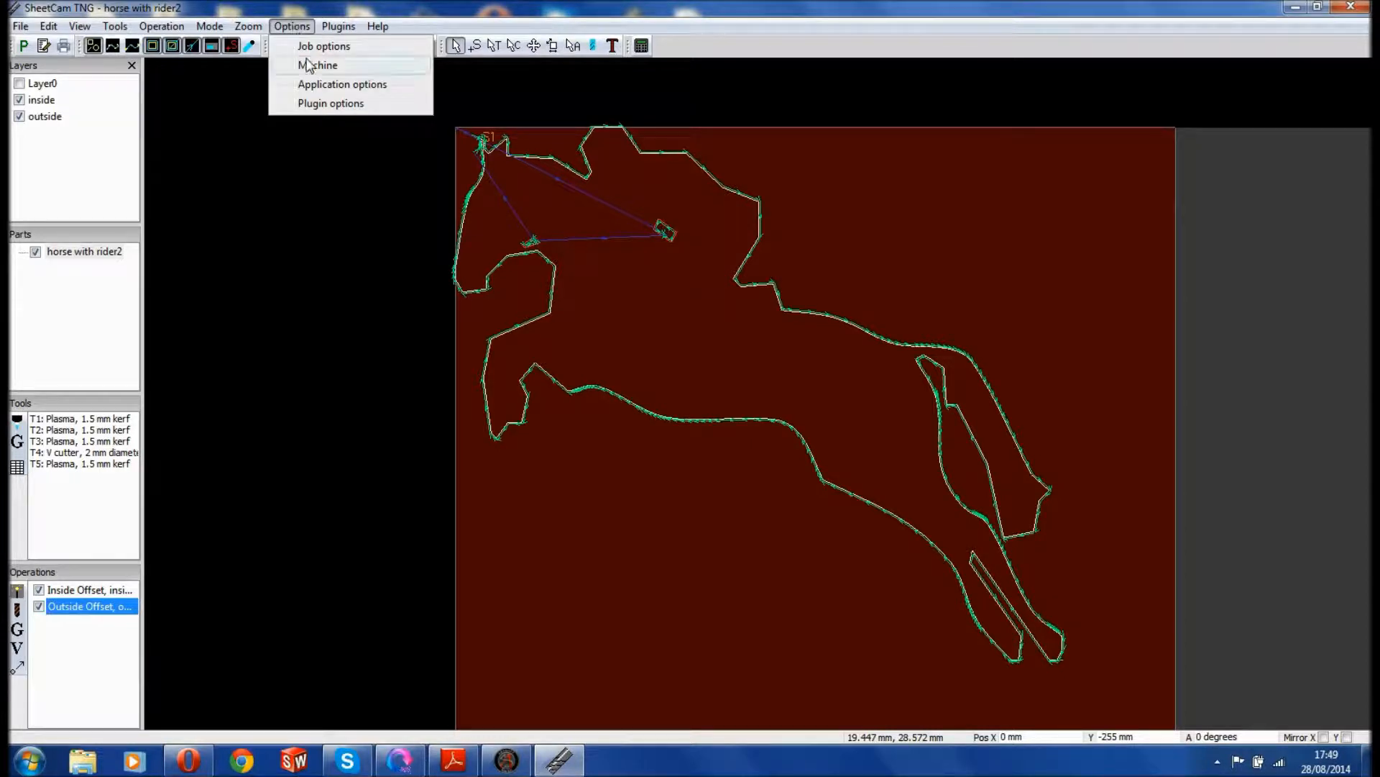
{"action": "left_click", "coordinate": [344, 65]}
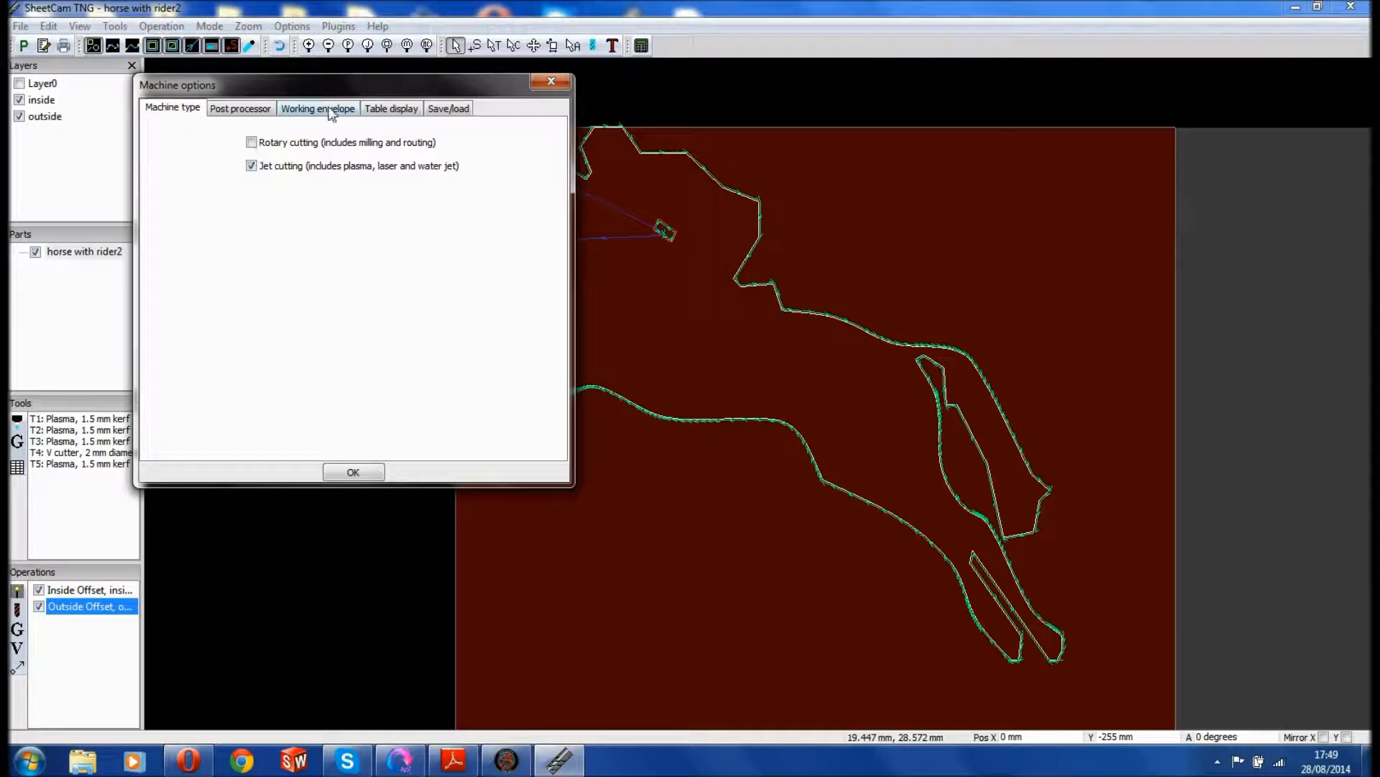
{"action": "left_click", "coordinate": [240, 112]}
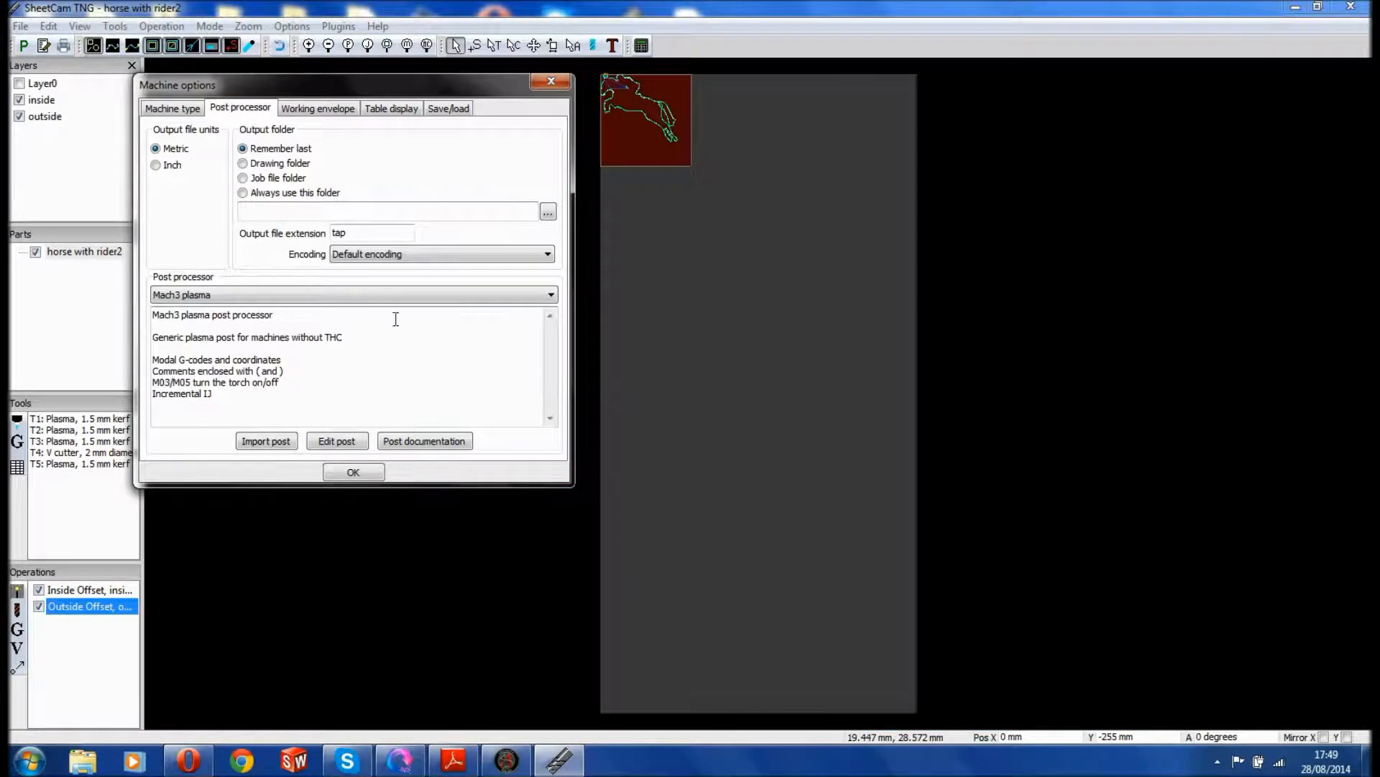
{"action": "left_click", "coordinate": [559, 295]}
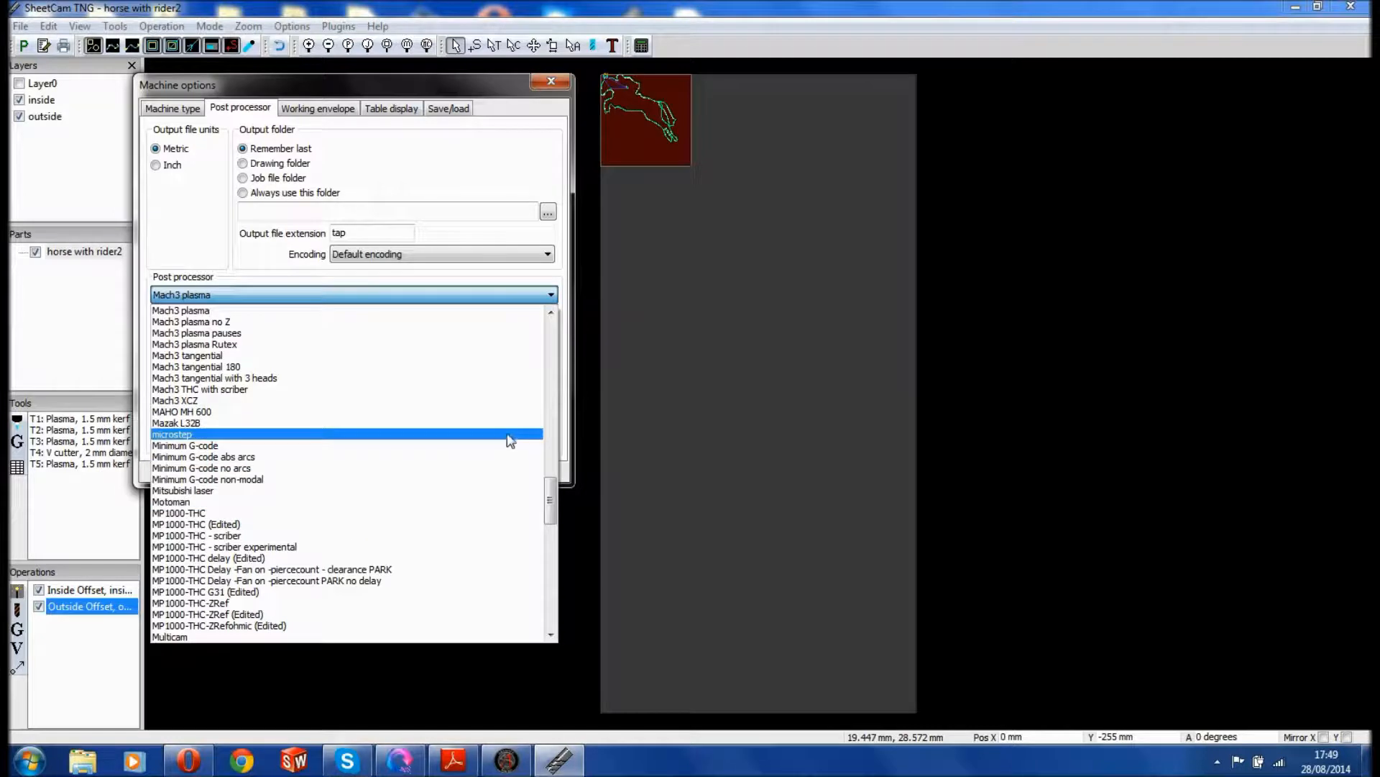
{"action": "left_click_drag", "start_coordinate": [552, 499], "coordinate": [552, 515]}
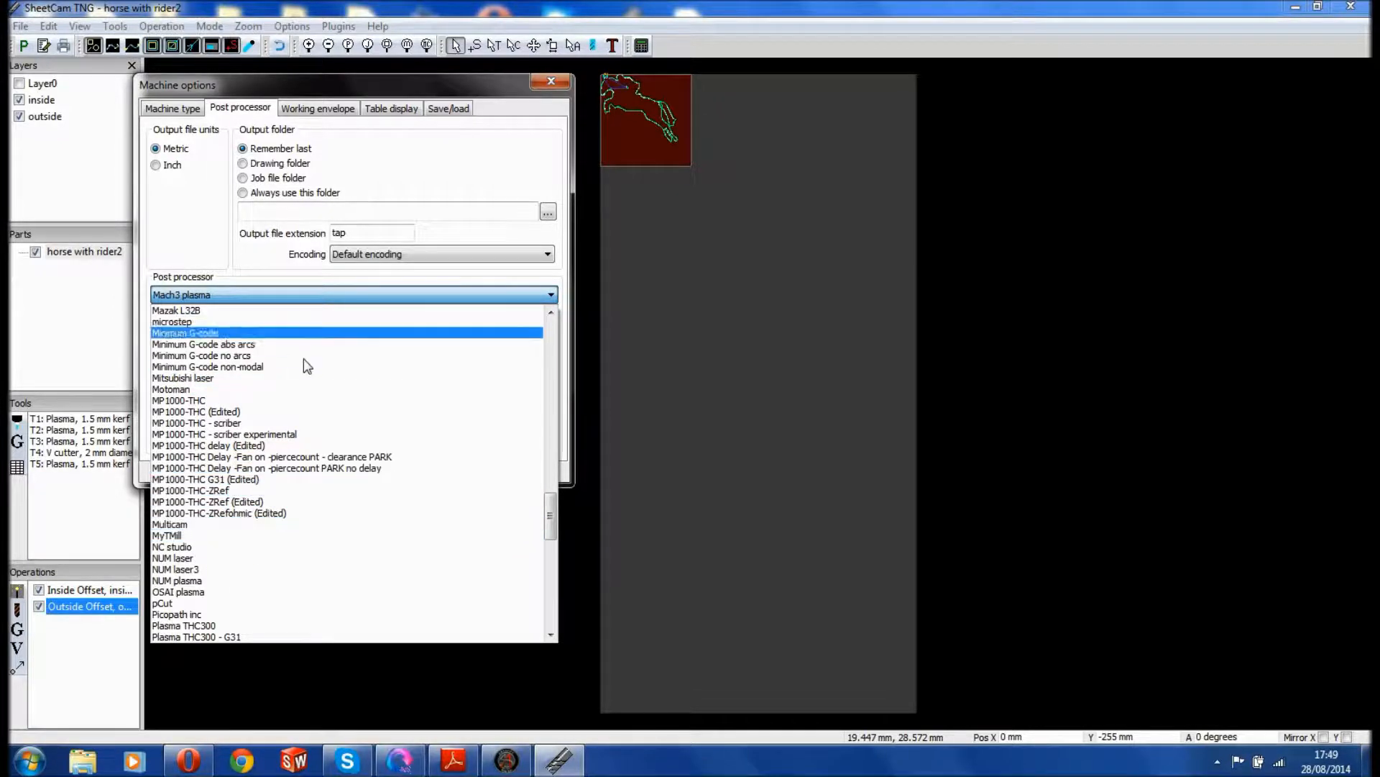
{"action": "left_click", "coordinate": [209, 490]}
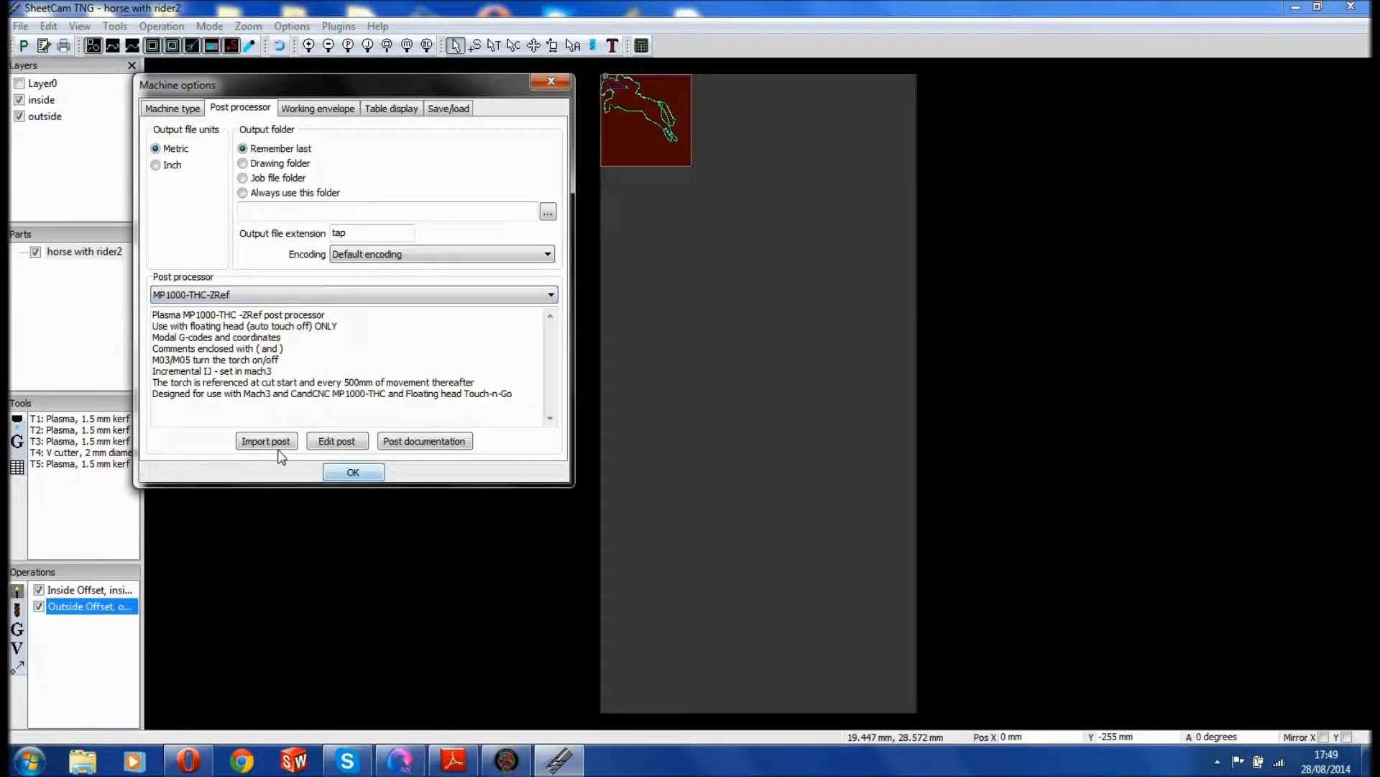
{"action": "left_click", "coordinate": [353, 472]}
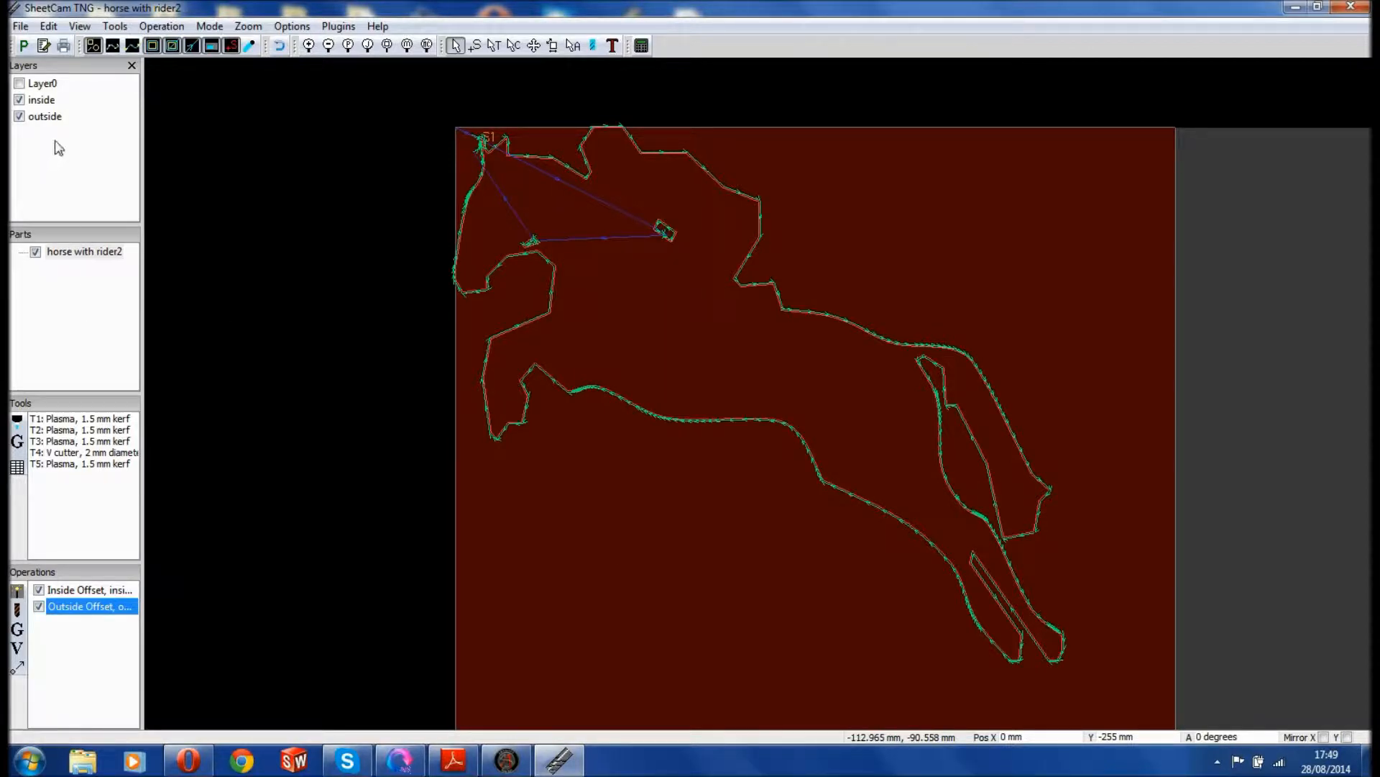
Step: Try to post-process the job to G-code as "horse with rider2" in the trike folder, replacing the existing file
{"action": "left_click", "coordinate": [25, 46]}
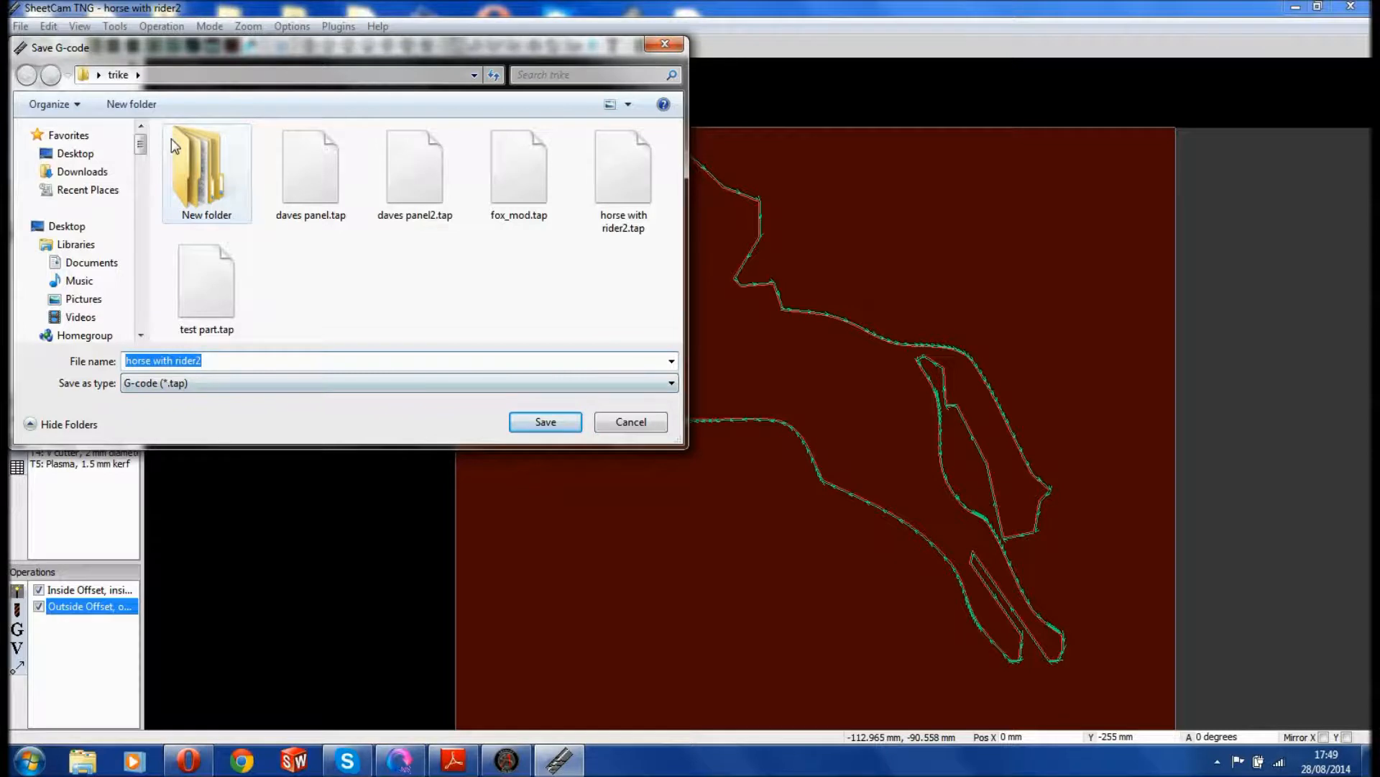
{"action": "left_click", "coordinate": [548, 430]}
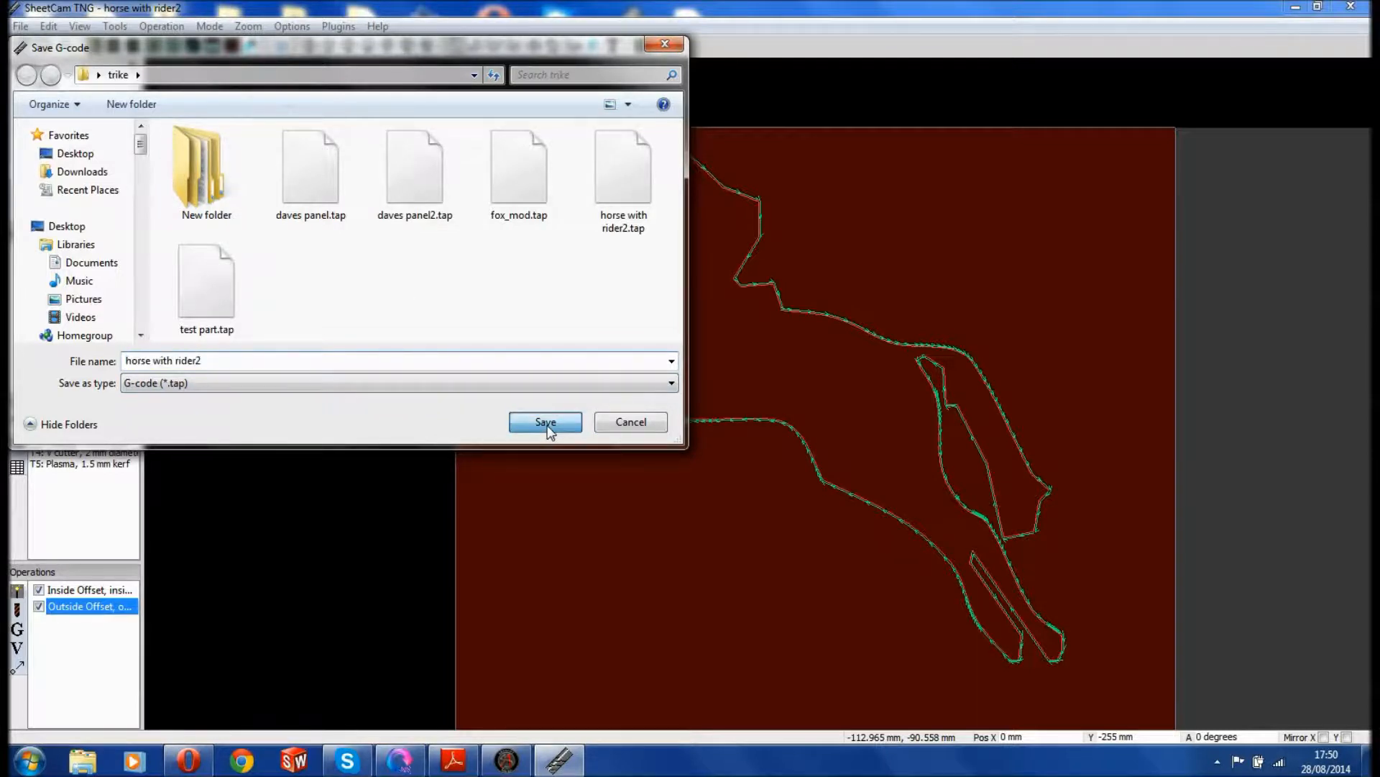
{"action": "left_click", "coordinate": [740, 385]}
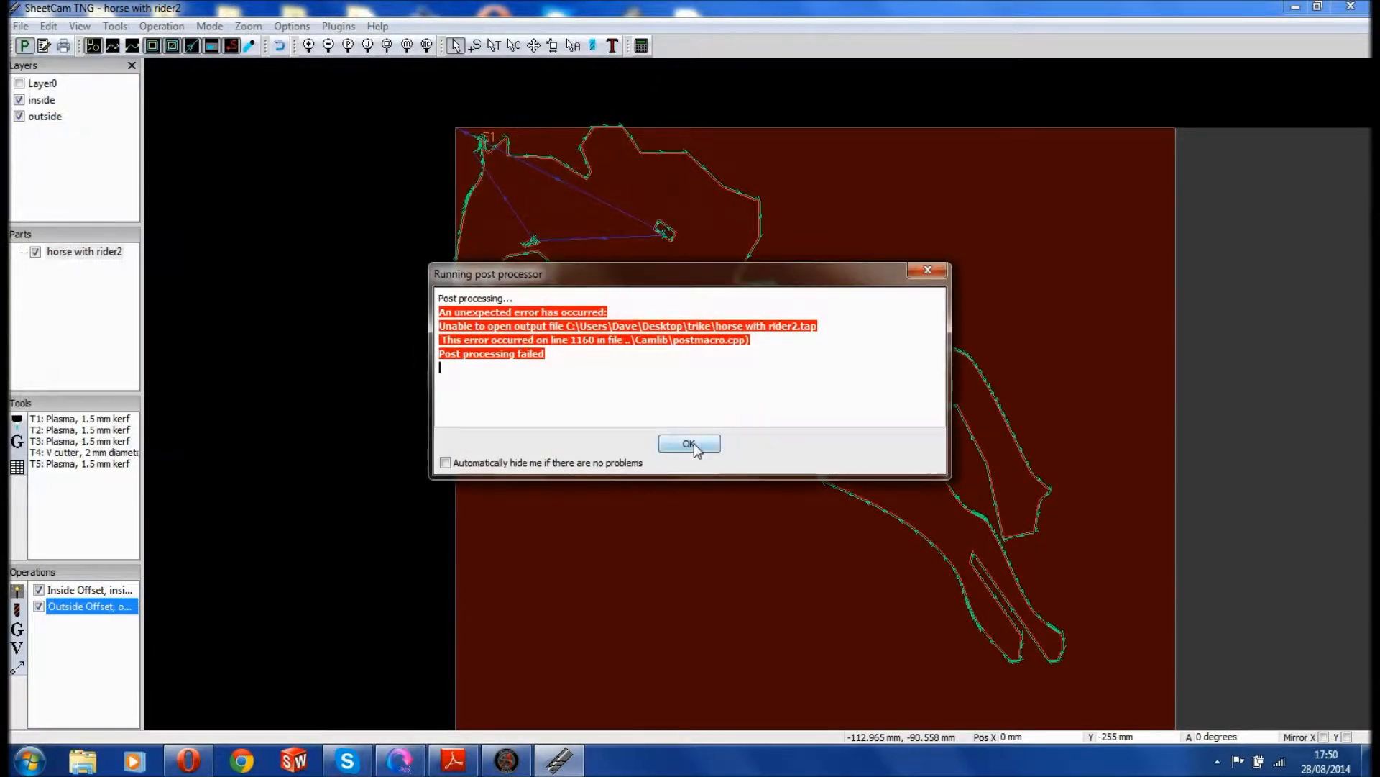
{"action": "left_click", "coordinate": [691, 444]}
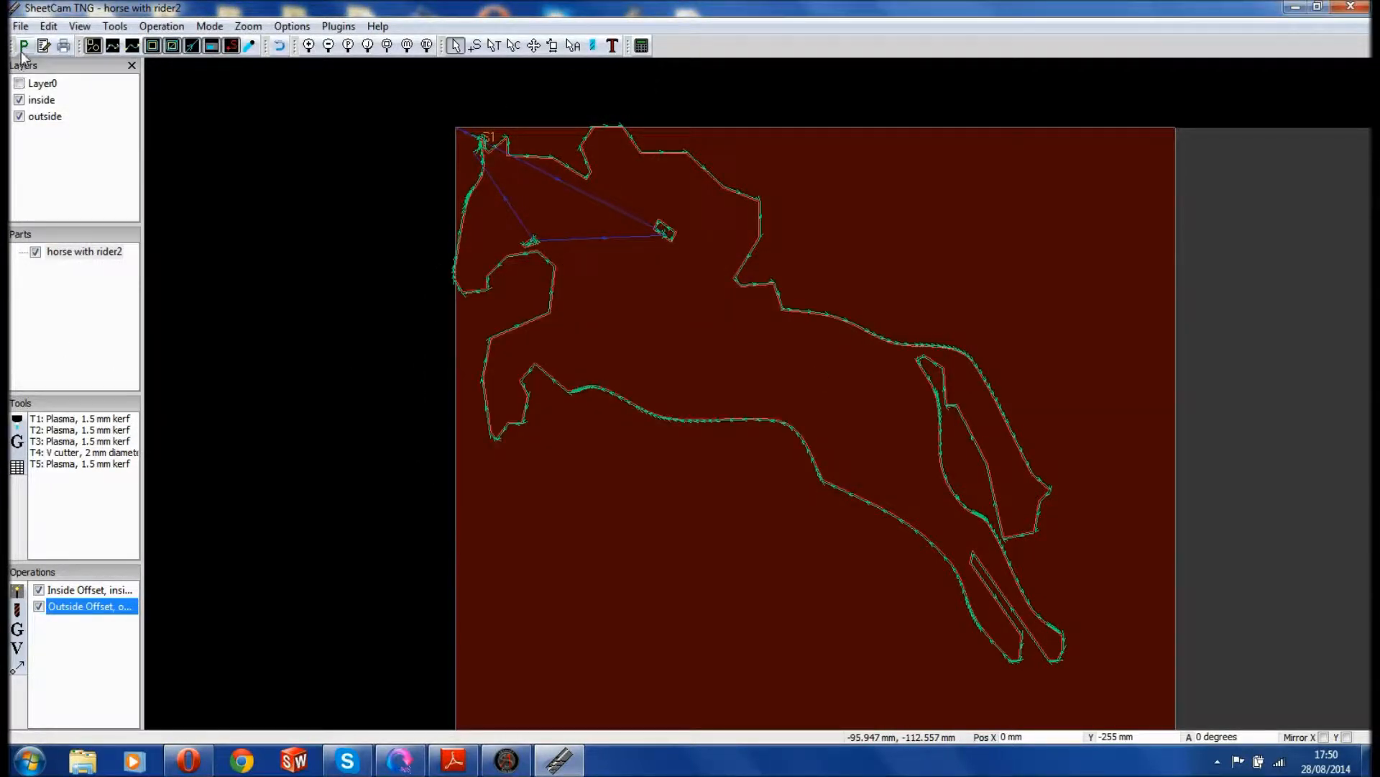
Step: Post-process the job to G-code as "horse with rider22" in the trike folder and close the post processor report
{"action": "left_click", "coordinate": [24, 45]}
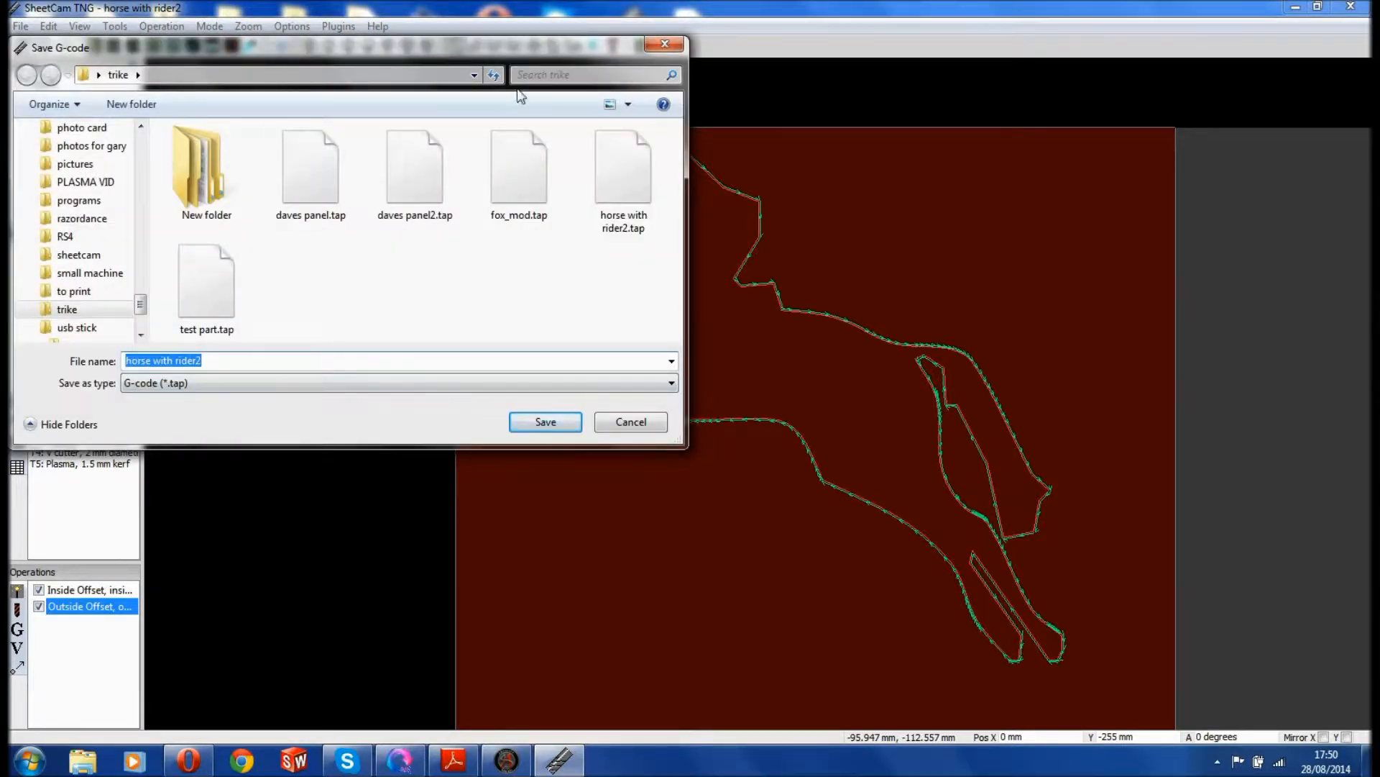
{"action": "left_click", "coordinate": [475, 75]}
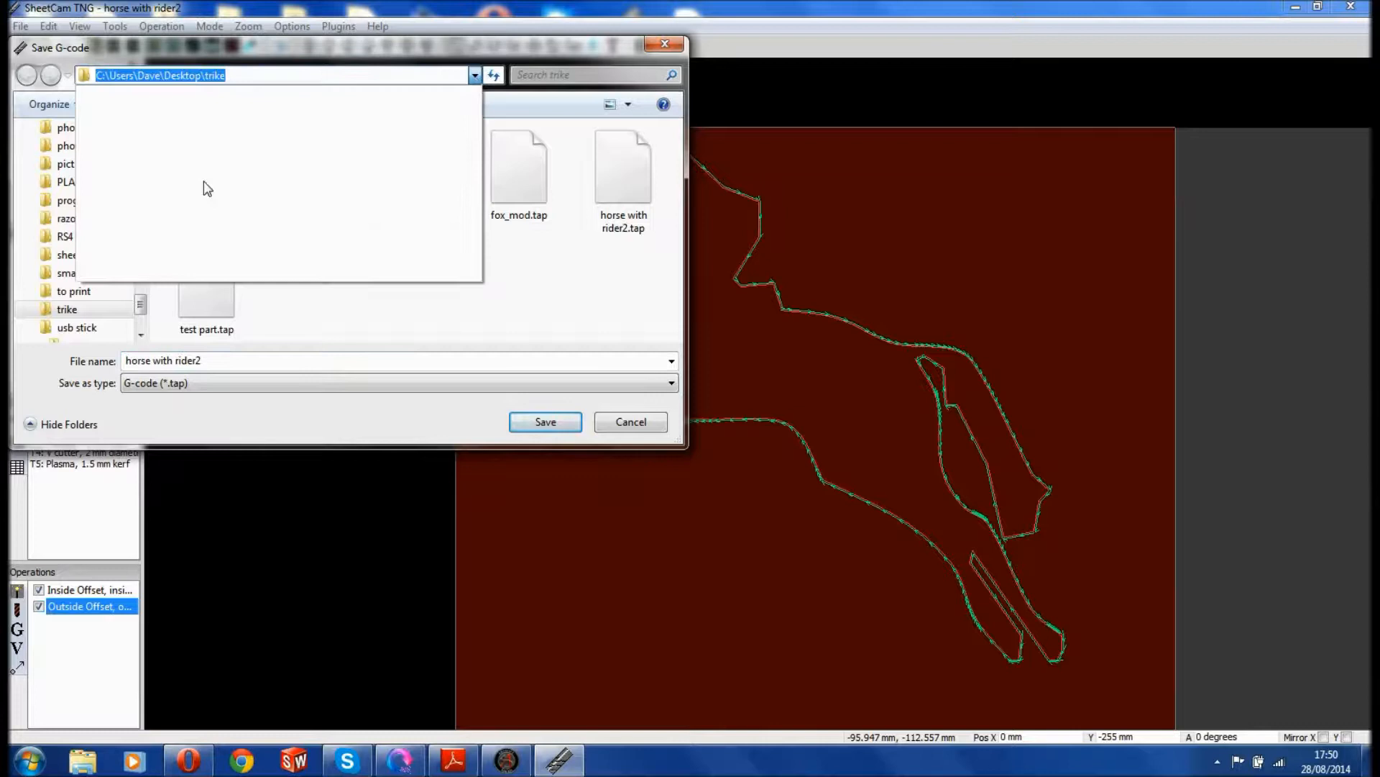
{"action": "left_click", "coordinate": [495, 280]}
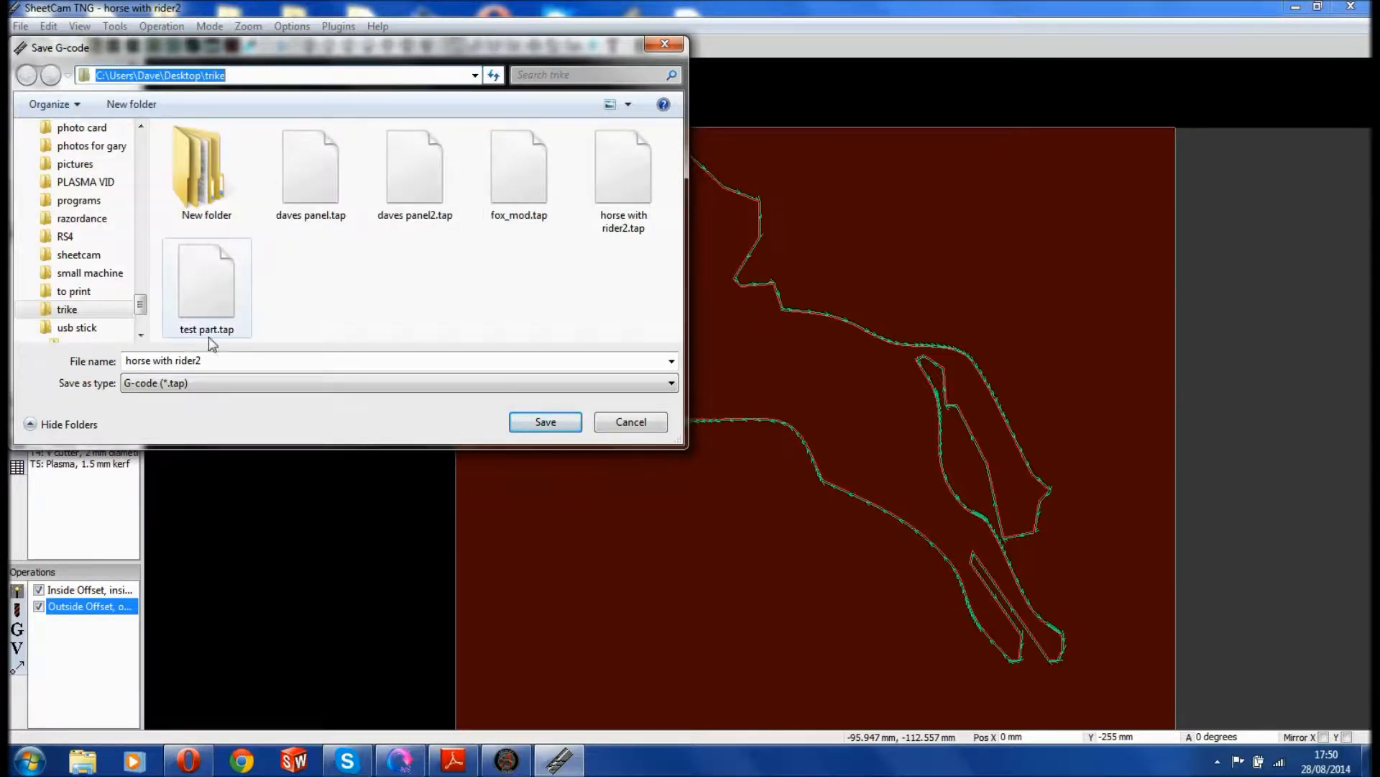
{"action": "left_click", "coordinate": [215, 361]}
{"action": "left_click", "coordinate": [221, 362]}
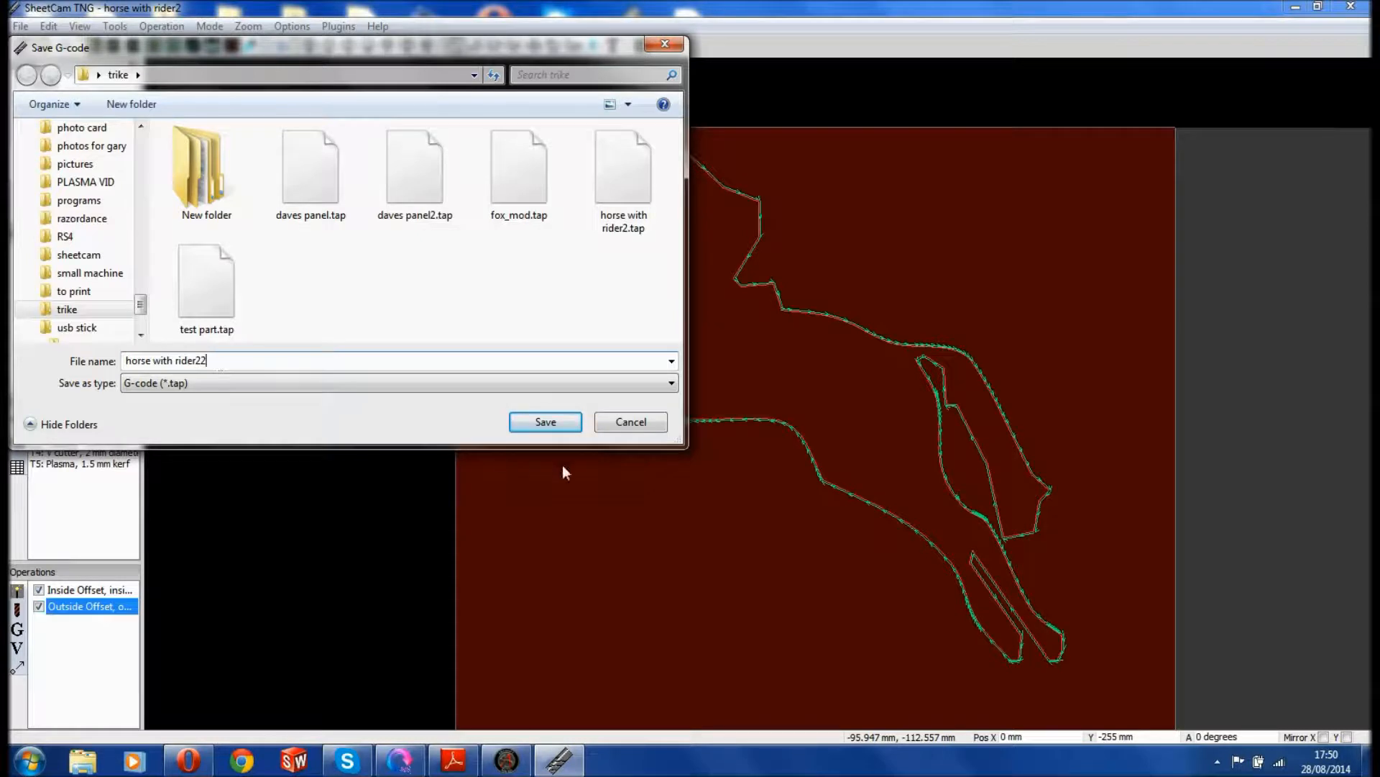
{"action": "left_click", "coordinate": [558, 424]}
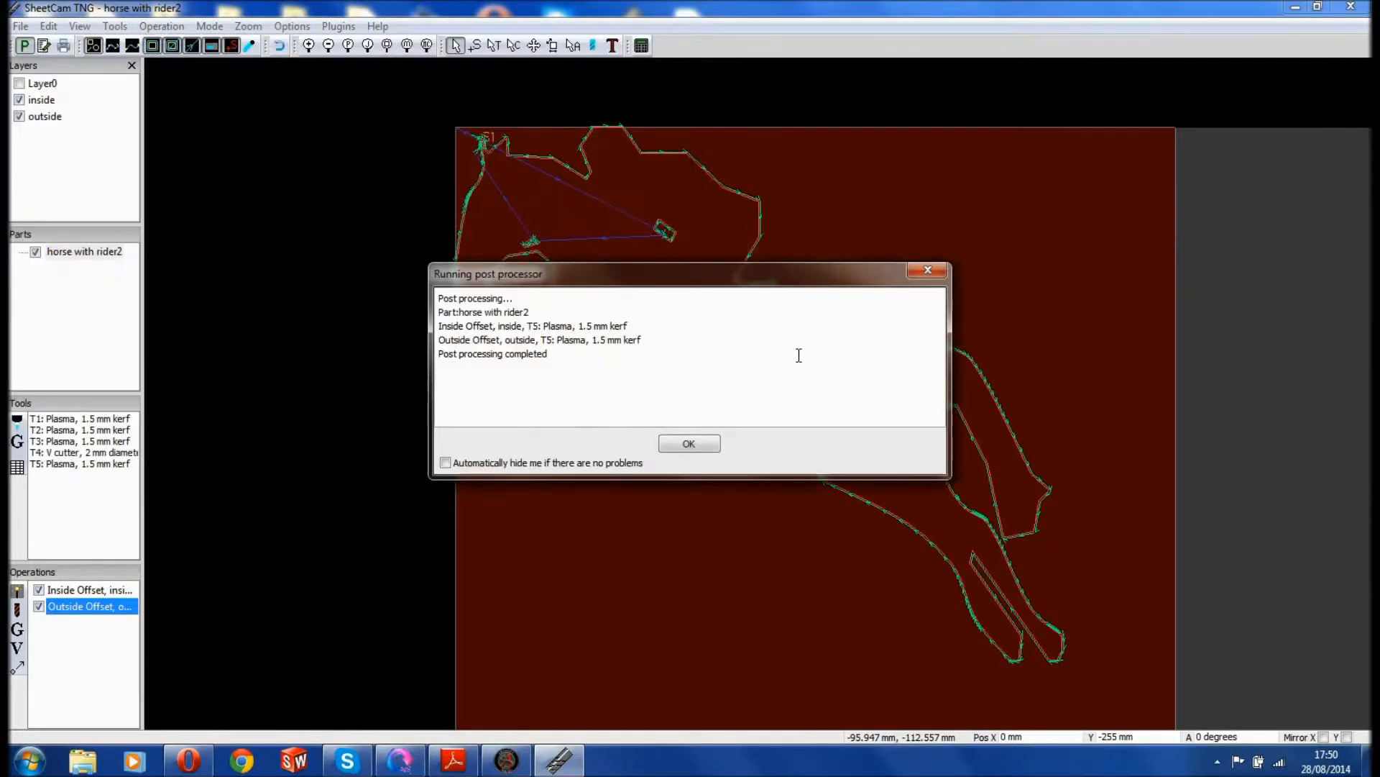
{"action": "left_click", "coordinate": [701, 443]}
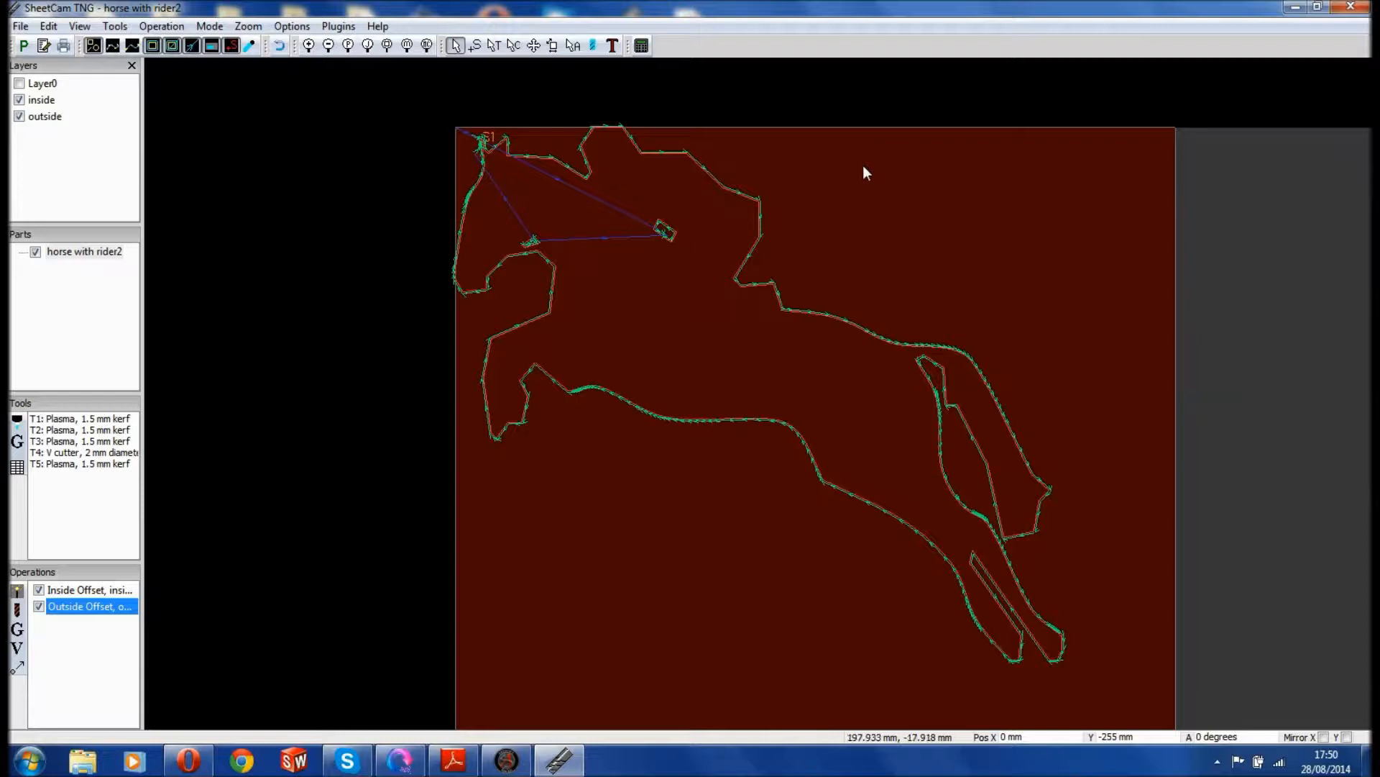
{"action": "left_click", "coordinate": [1217, 761]}
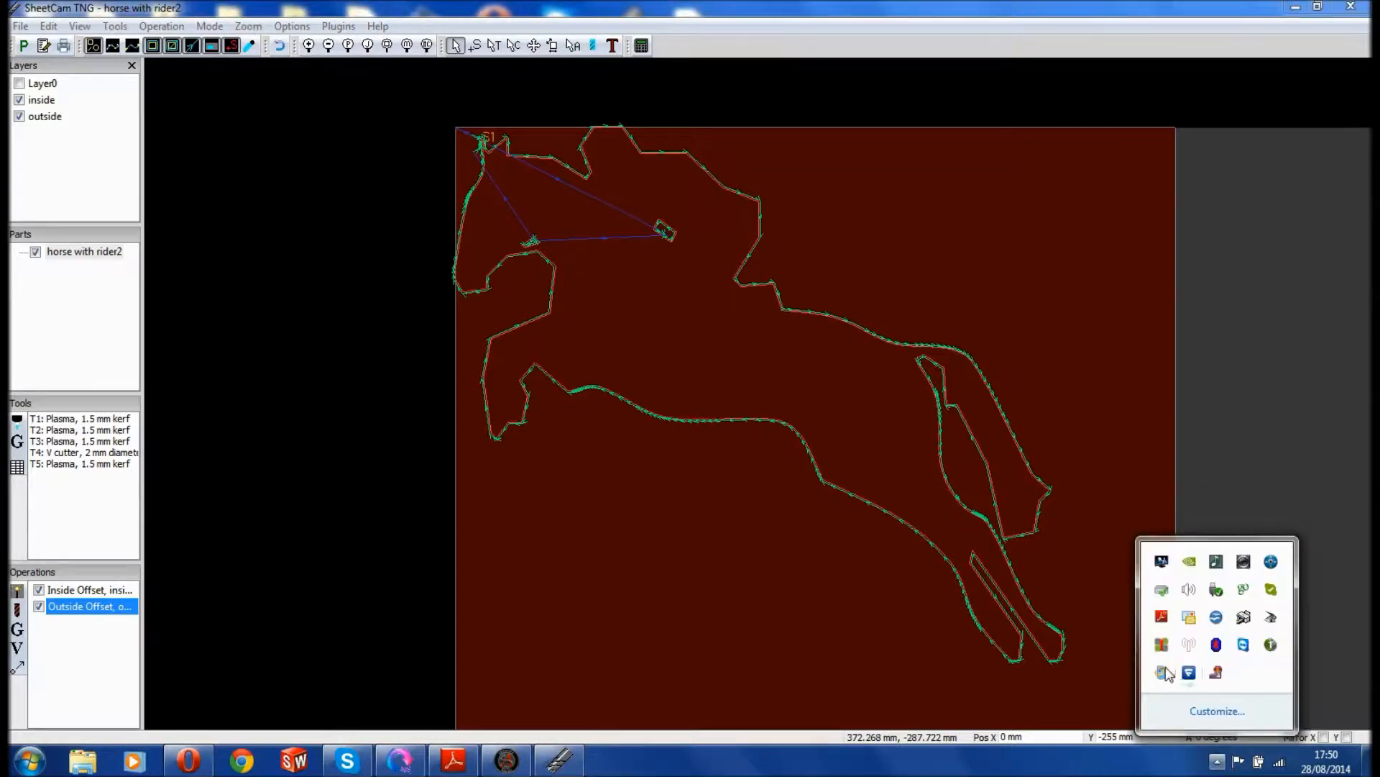
{"action": "right_click", "coordinate": [1216, 672]}
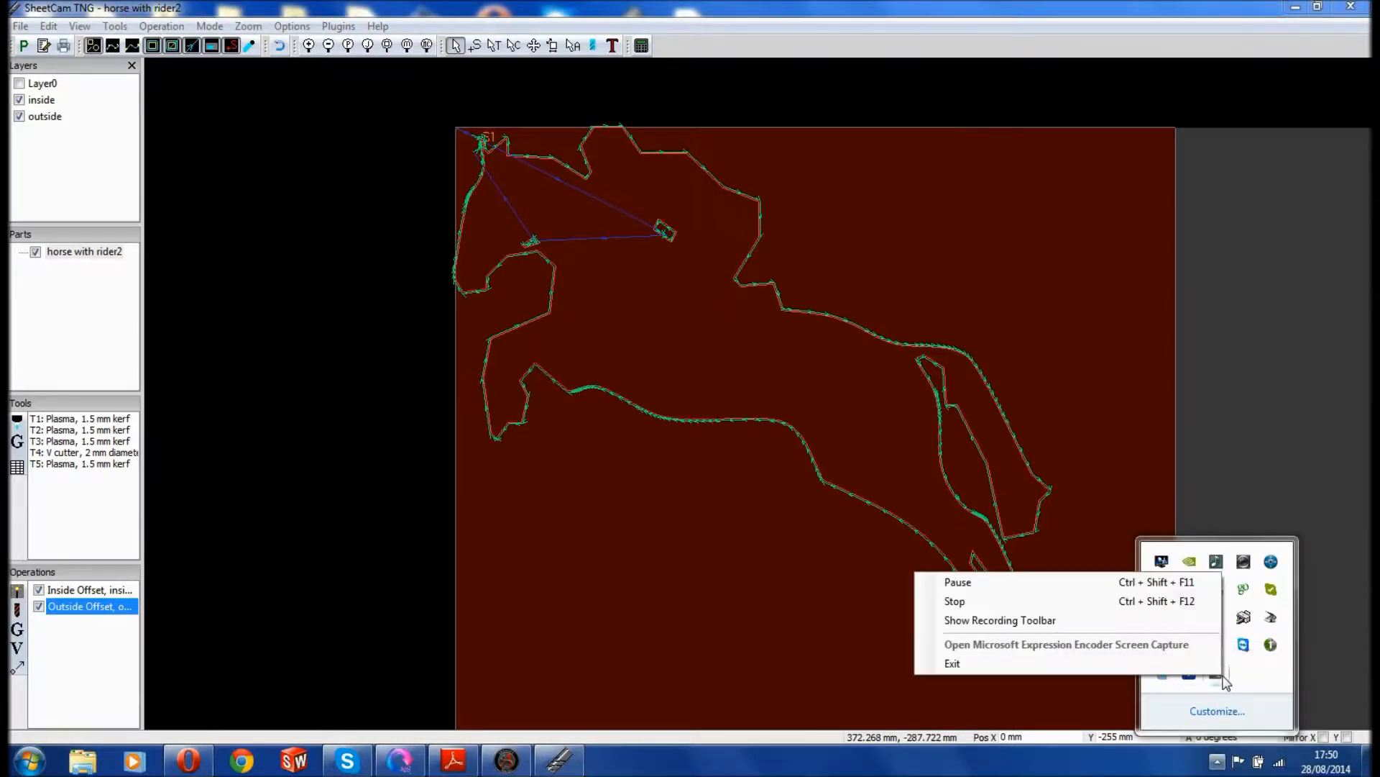
{"action": "left_click", "coordinate": [1025, 601]}
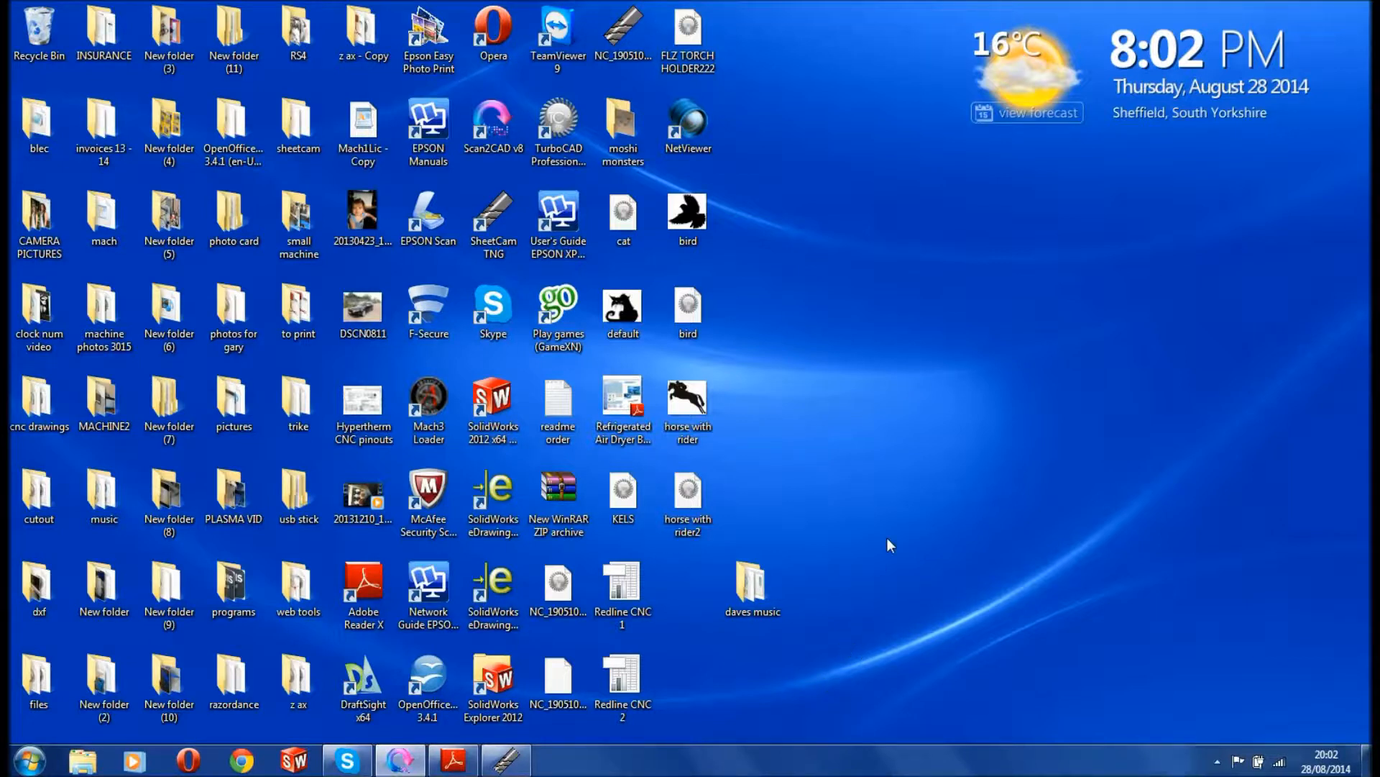
Step: Switch to Mach3 by launching it with the "wizard cnc" profile, and reset the controller out of emergency mode
{"action": "double_click", "coordinate": [428, 402]}
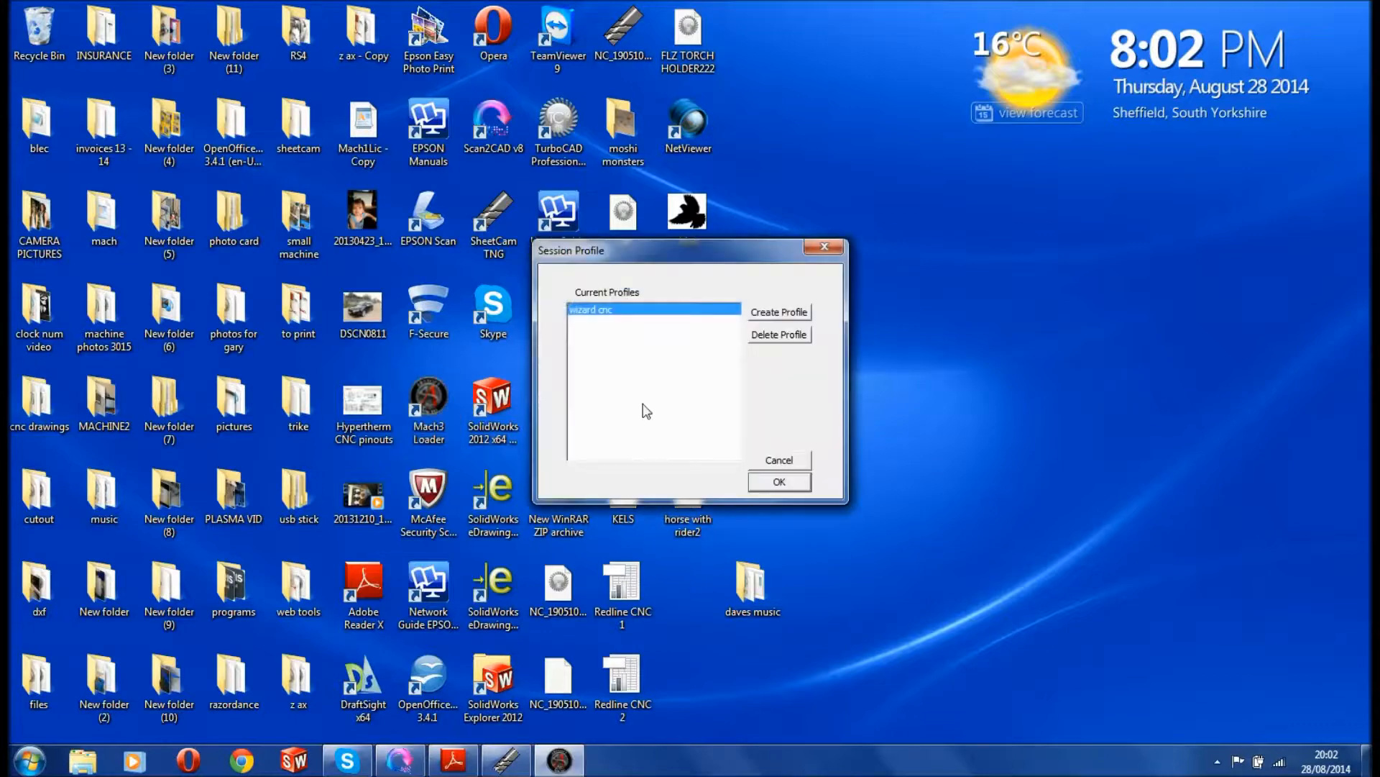
{"action": "left_click", "coordinate": [786, 481]}
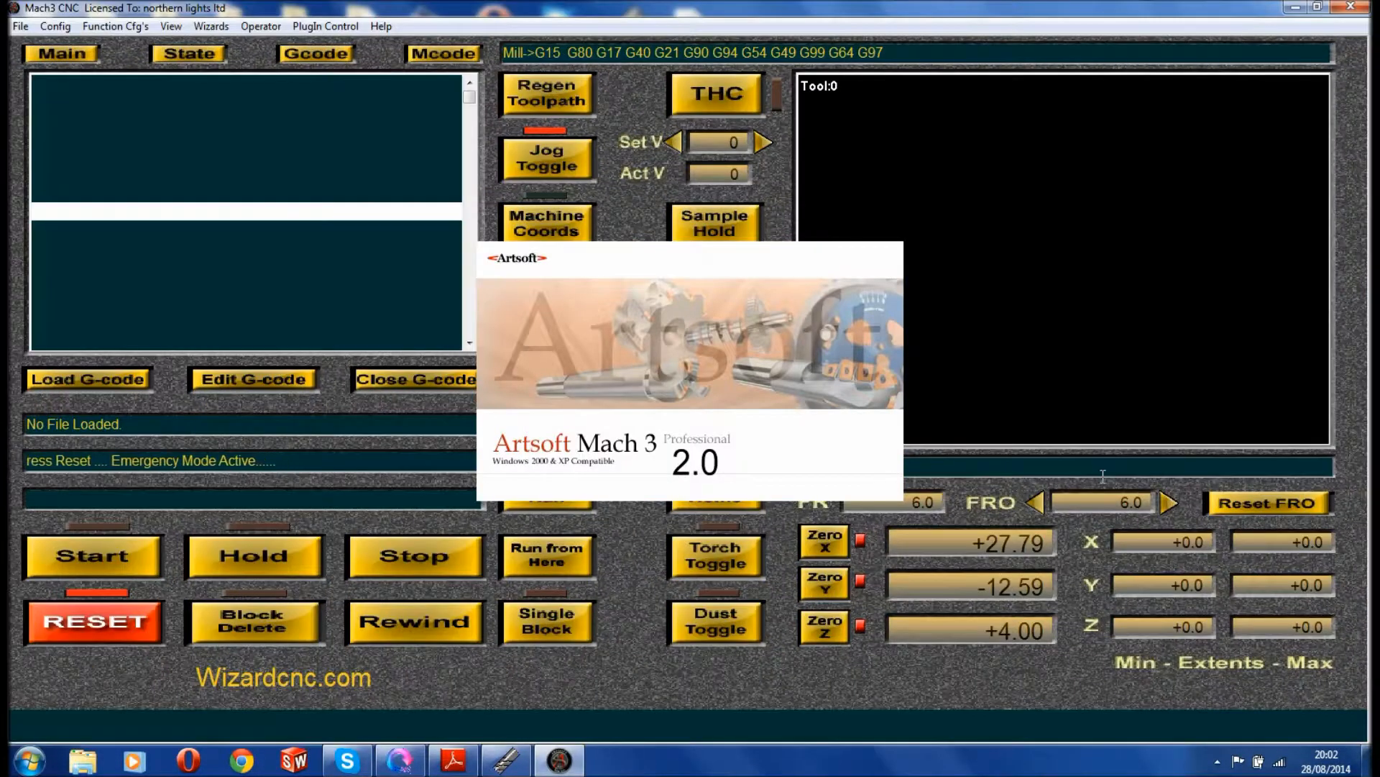
{"action": "left_click", "coordinate": [123, 604]}
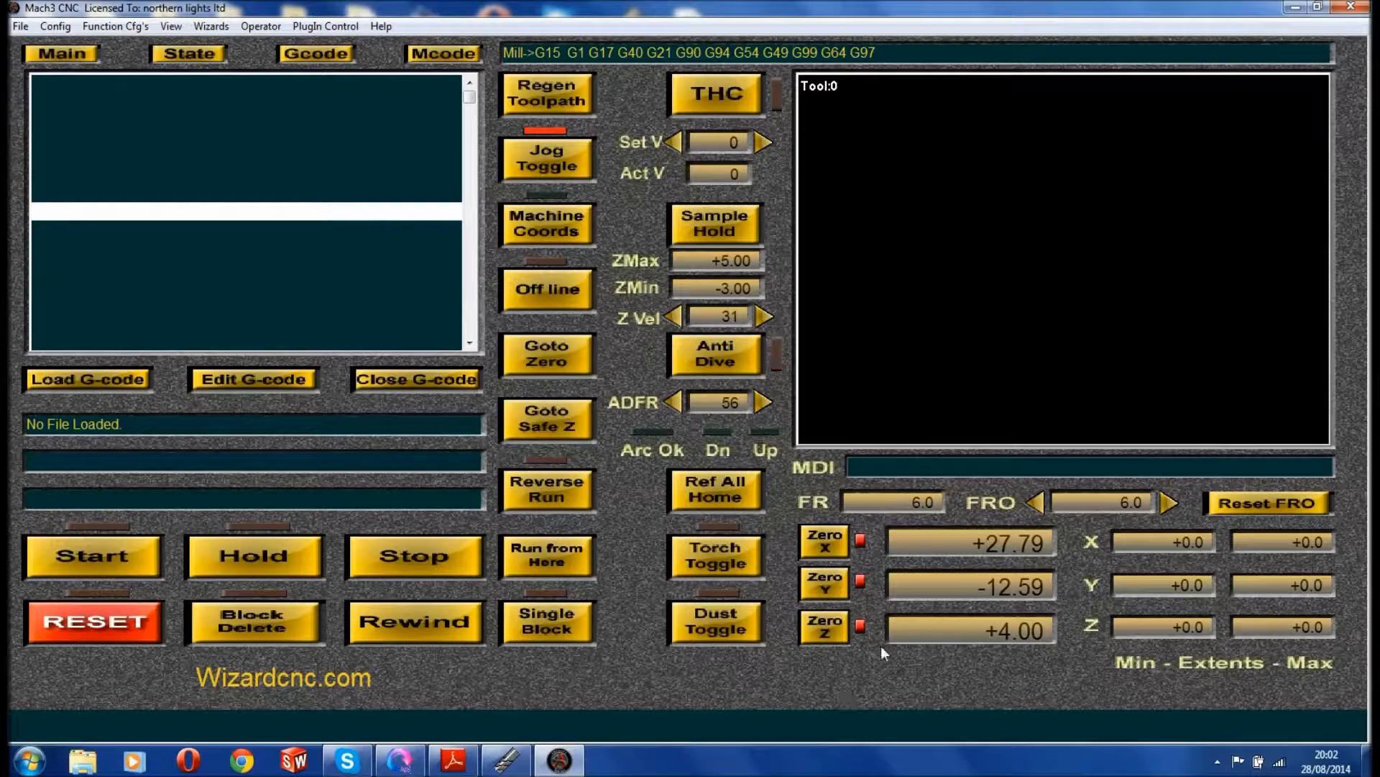
Step: Jog the torch to the job's start position and zero the X and Y axes there
{"action": "key", "text": "Up"}
{"action": "key", "text": "Up"}
{"action": "key", "text": "Left"}
{"action": "left_click", "coordinate": [829, 548]}
{"action": "left_click", "coordinate": [827, 582]}
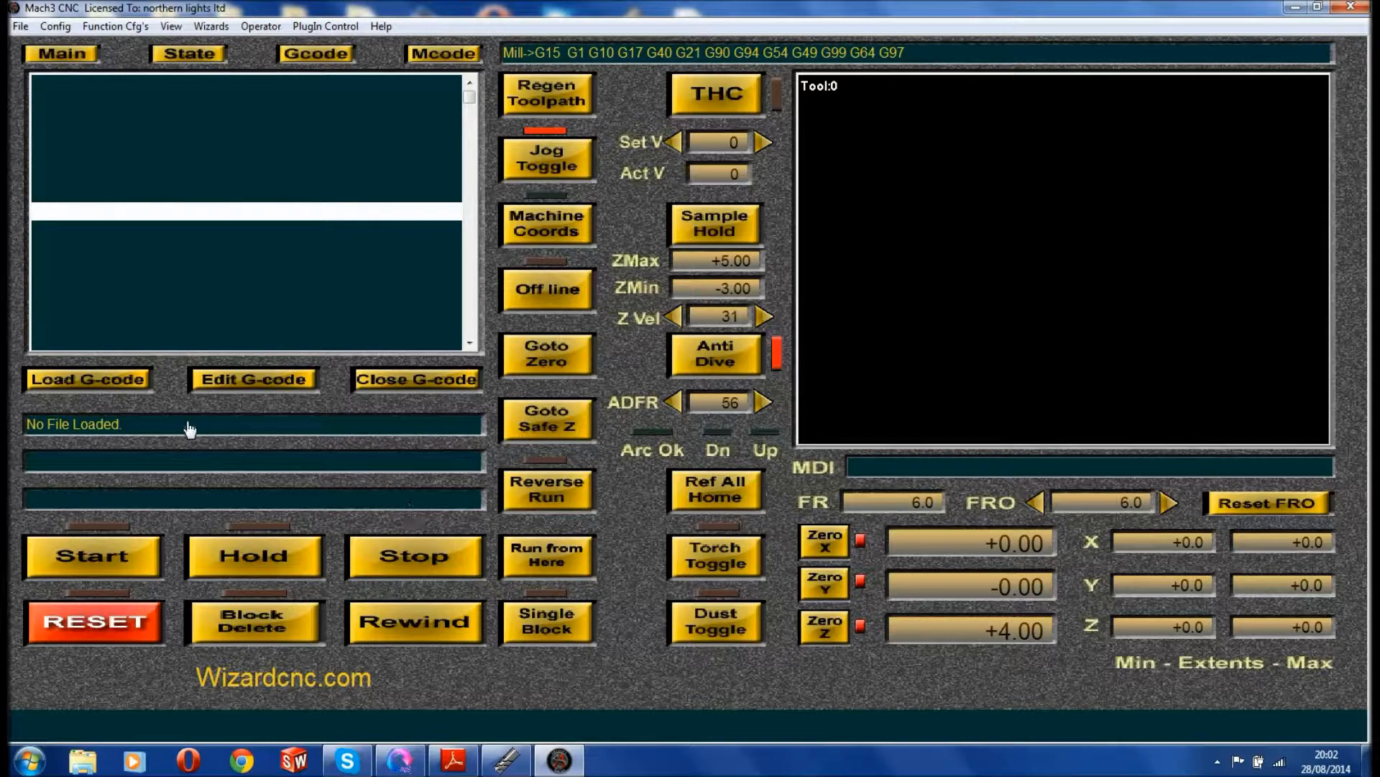
Step: Load the G-code file "horse with rider22.tap" from the trike folder
{"action": "left_click", "coordinate": [123, 381]}
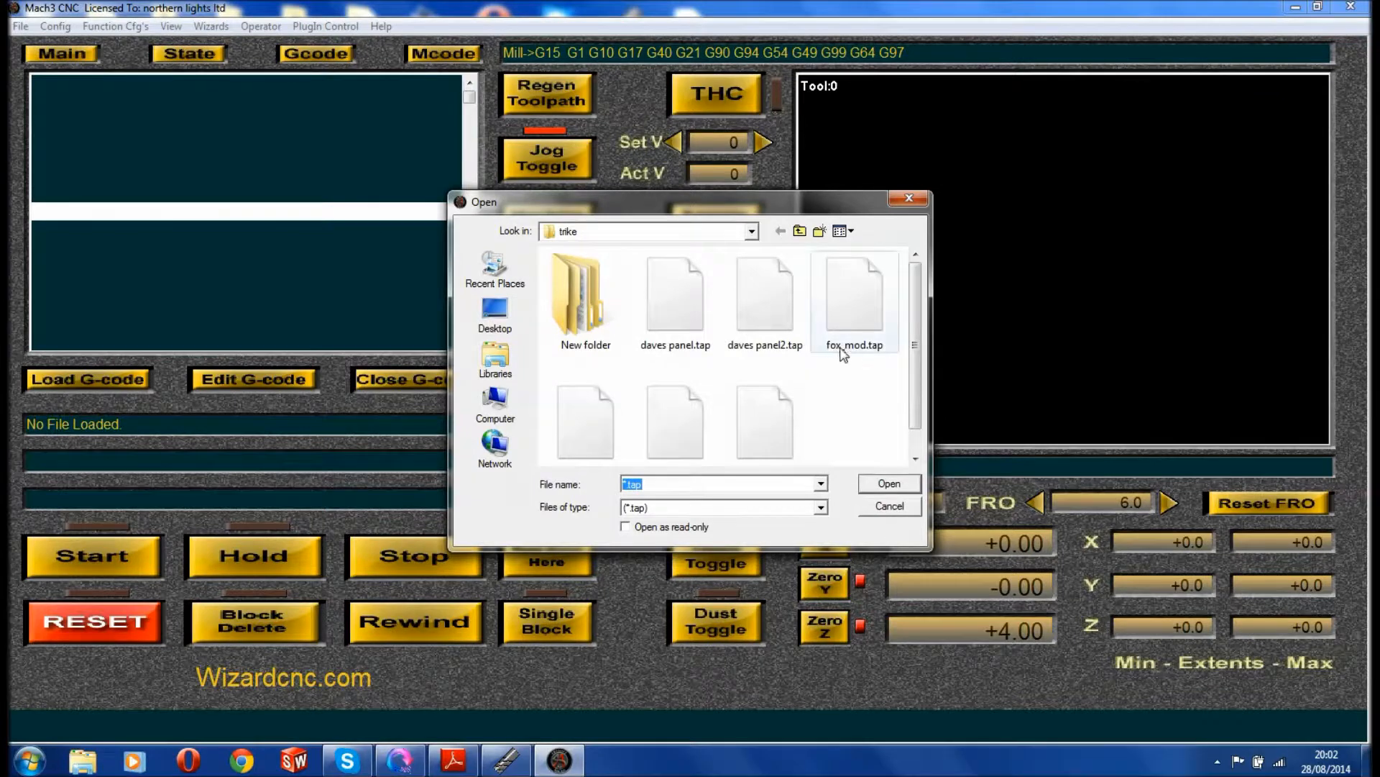
{"action": "left_click_drag", "start_coordinate": [916, 392], "coordinate": [919, 448]}
{"action": "left_click", "coordinate": [701, 409]}
{"action": "double_click", "coordinate": [700, 406]}
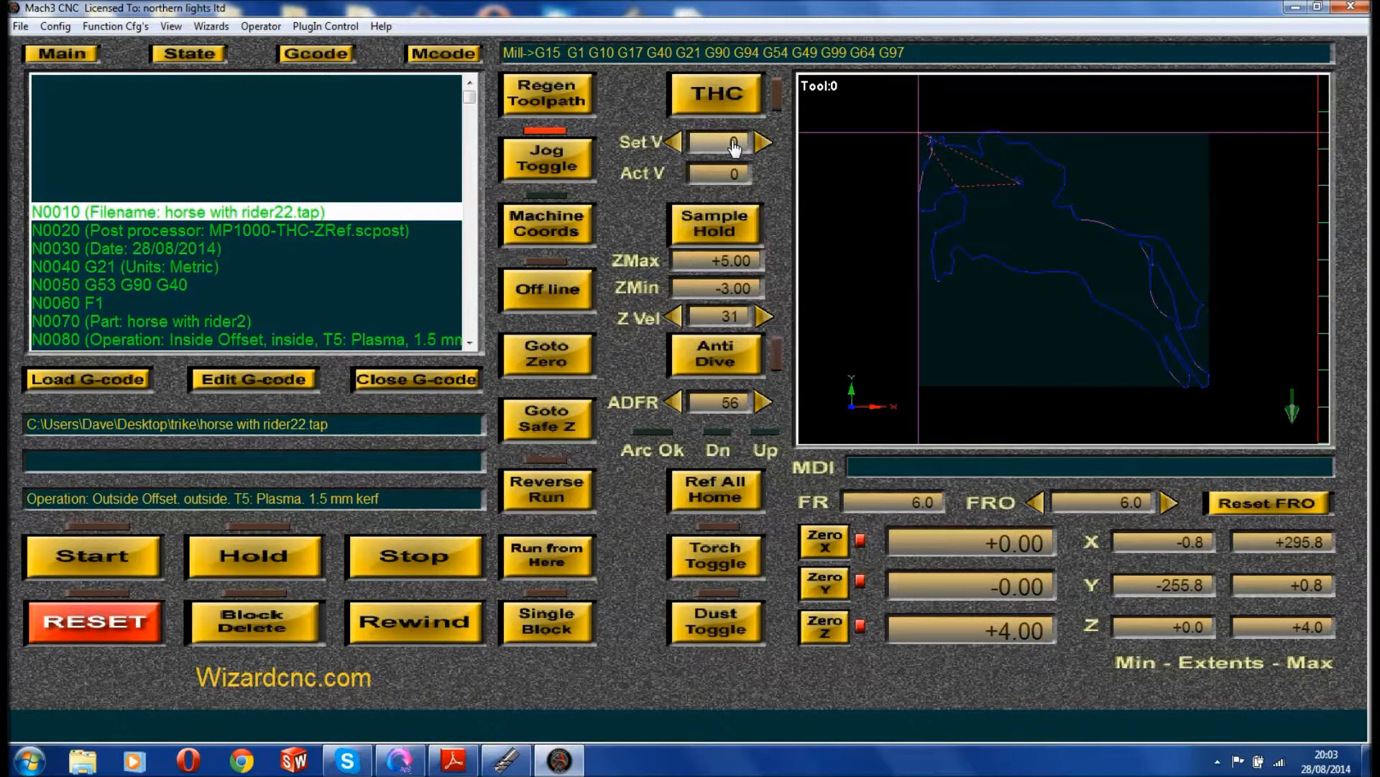
Step: Set the torch height control voltage to 117, toggle Anti Dive, and start running the loaded cutting program
{"action": "type", "text": "117"}
{"action": "key", "text": "Return"}
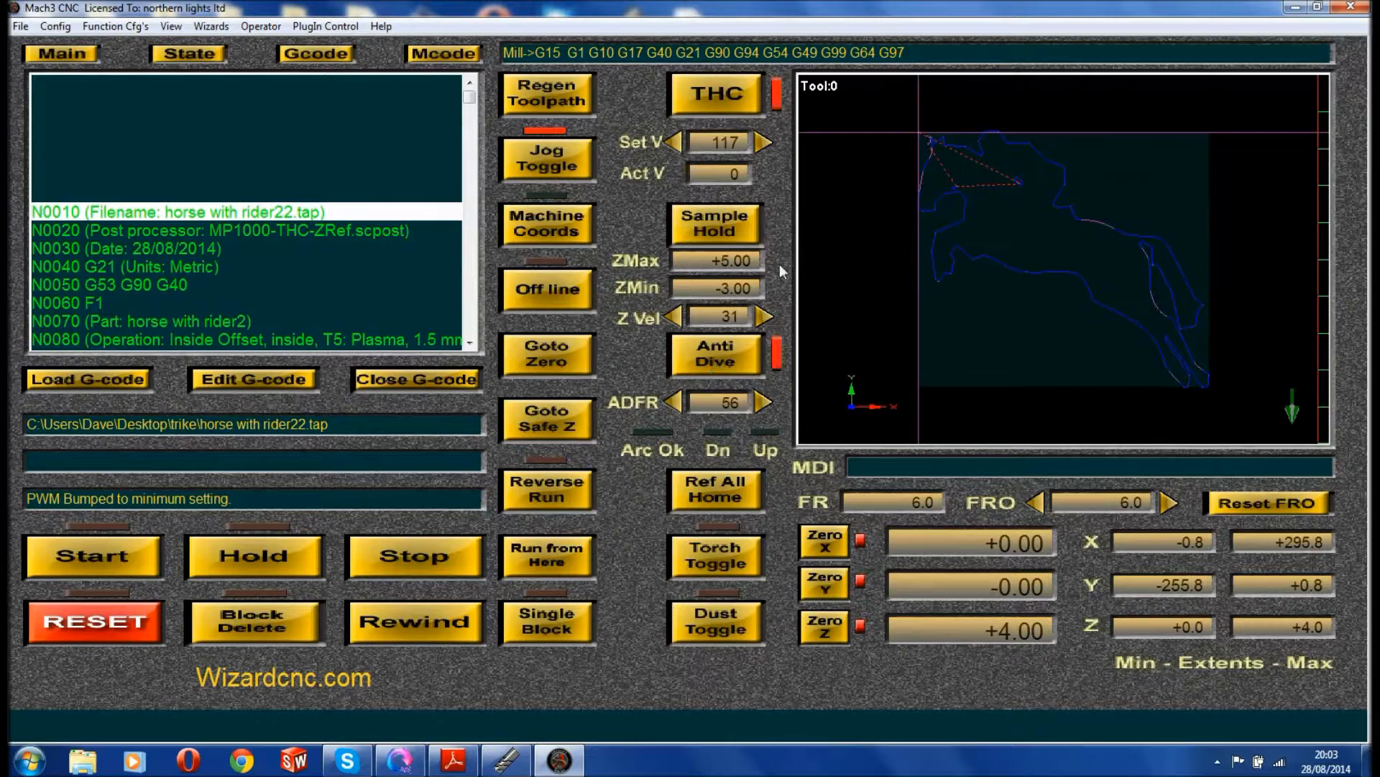
{"action": "left_click", "coordinate": [712, 367]}
{"action": "left_click", "coordinate": [127, 568]}
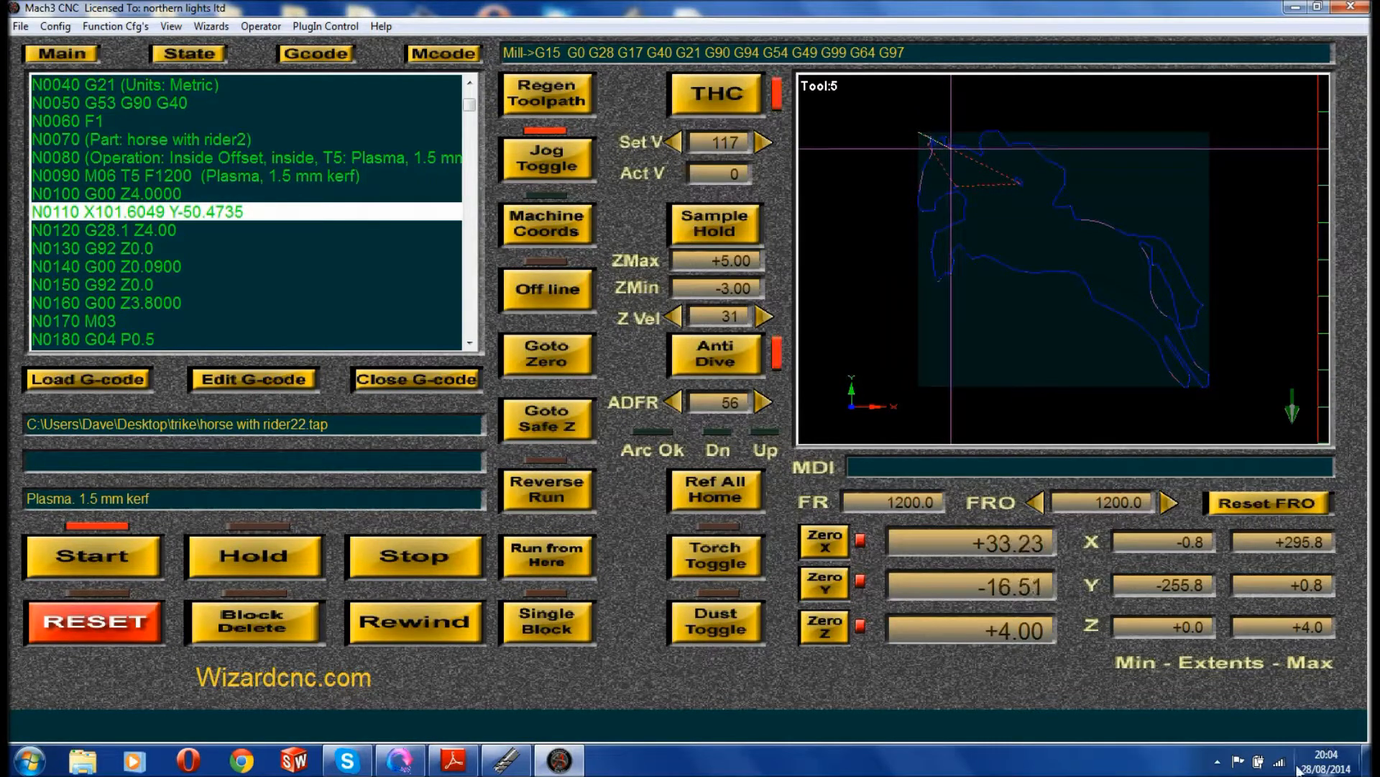
{"action": "left_click", "coordinate": [1215, 762]}
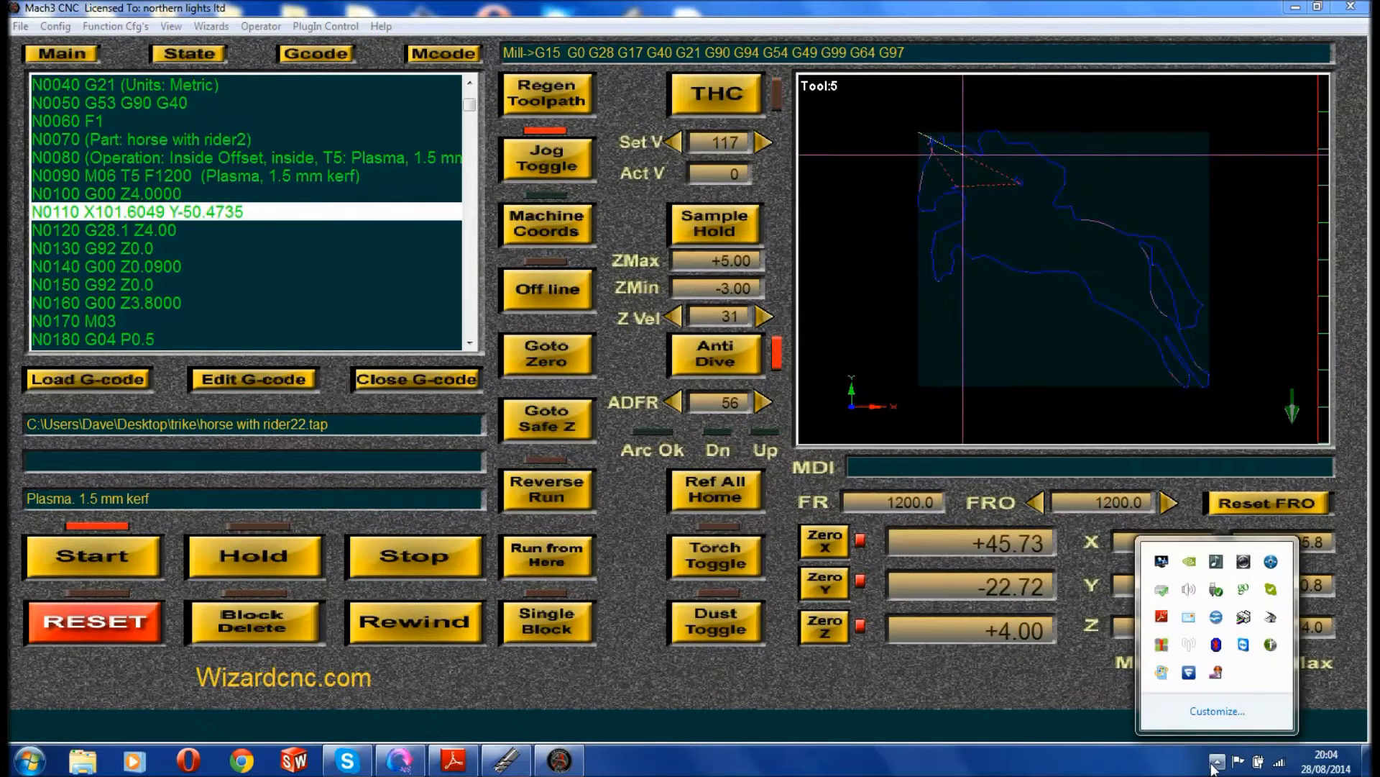
{"action": "right_click", "coordinate": [1216, 675]}
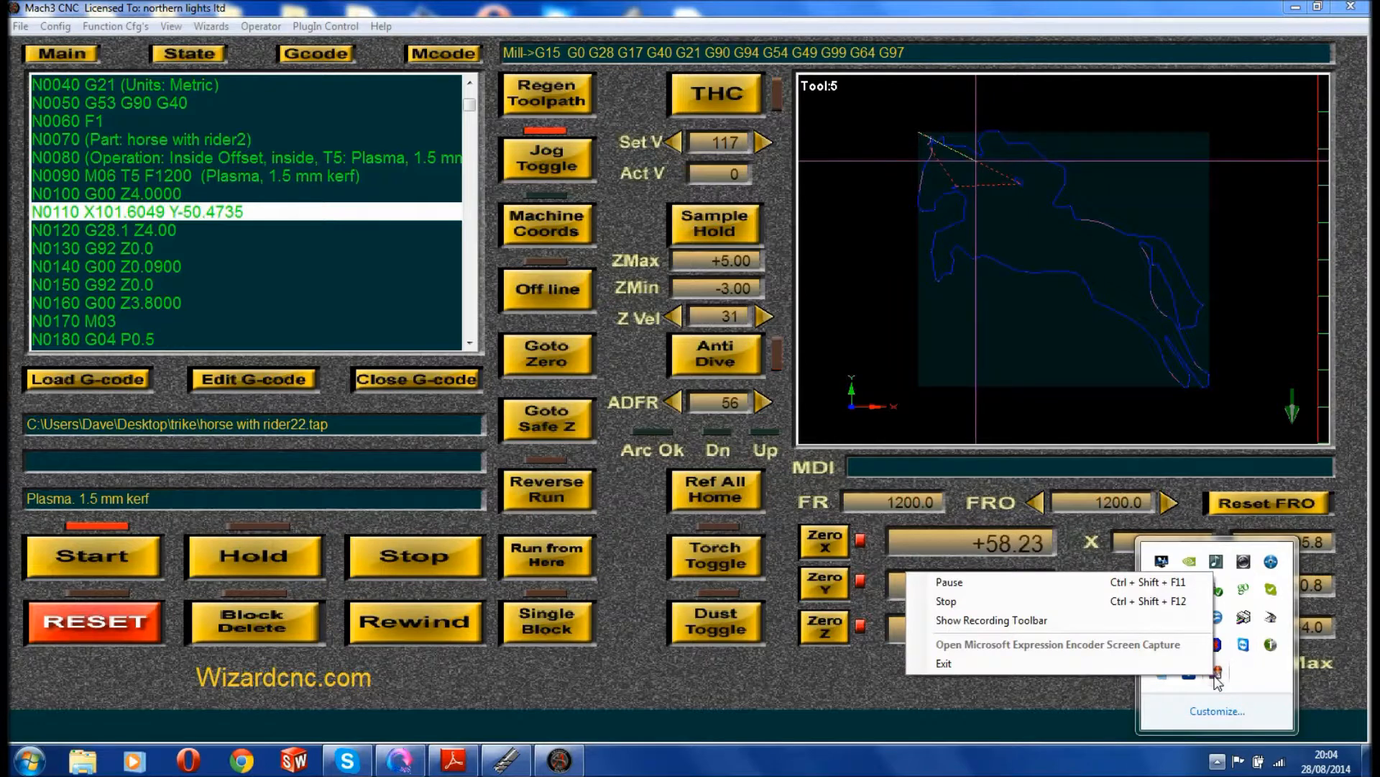
{"action": "left_click", "coordinate": [969, 601]}
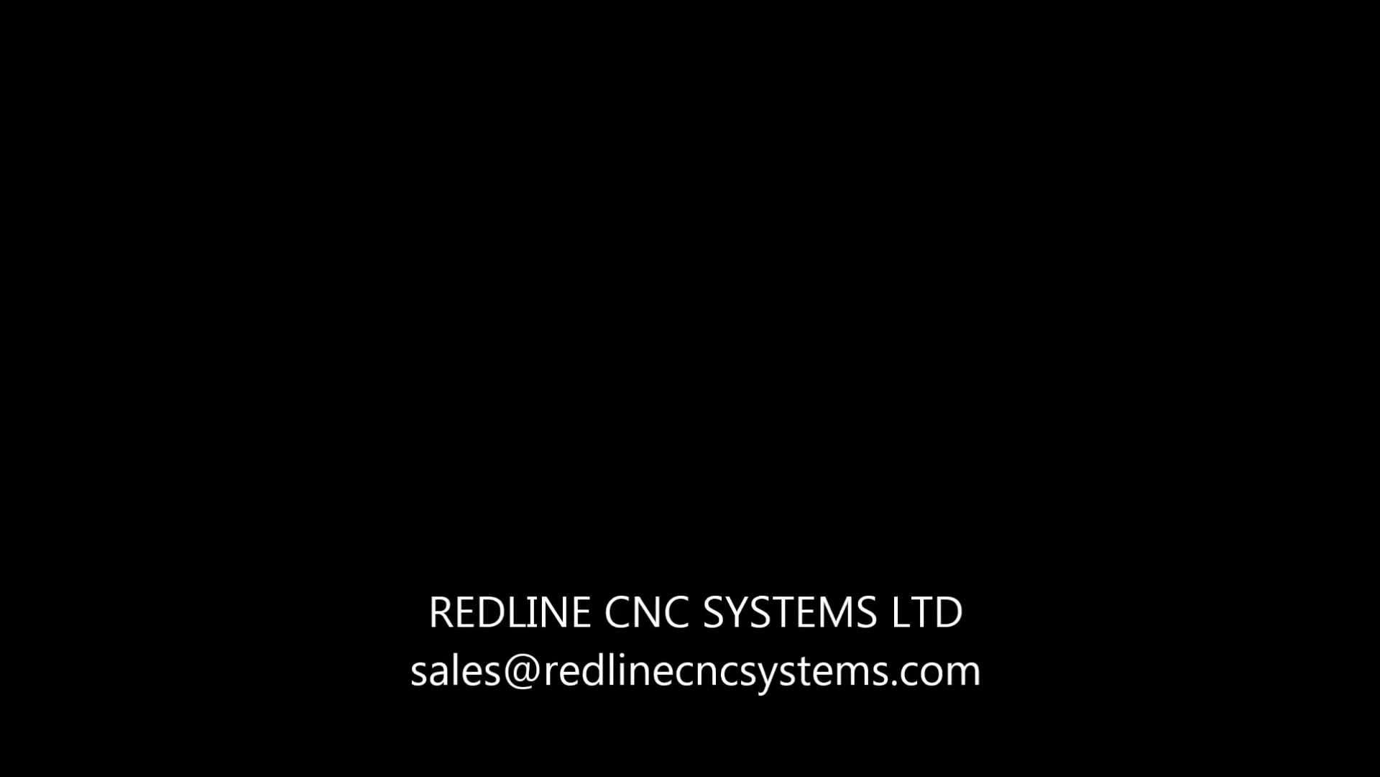